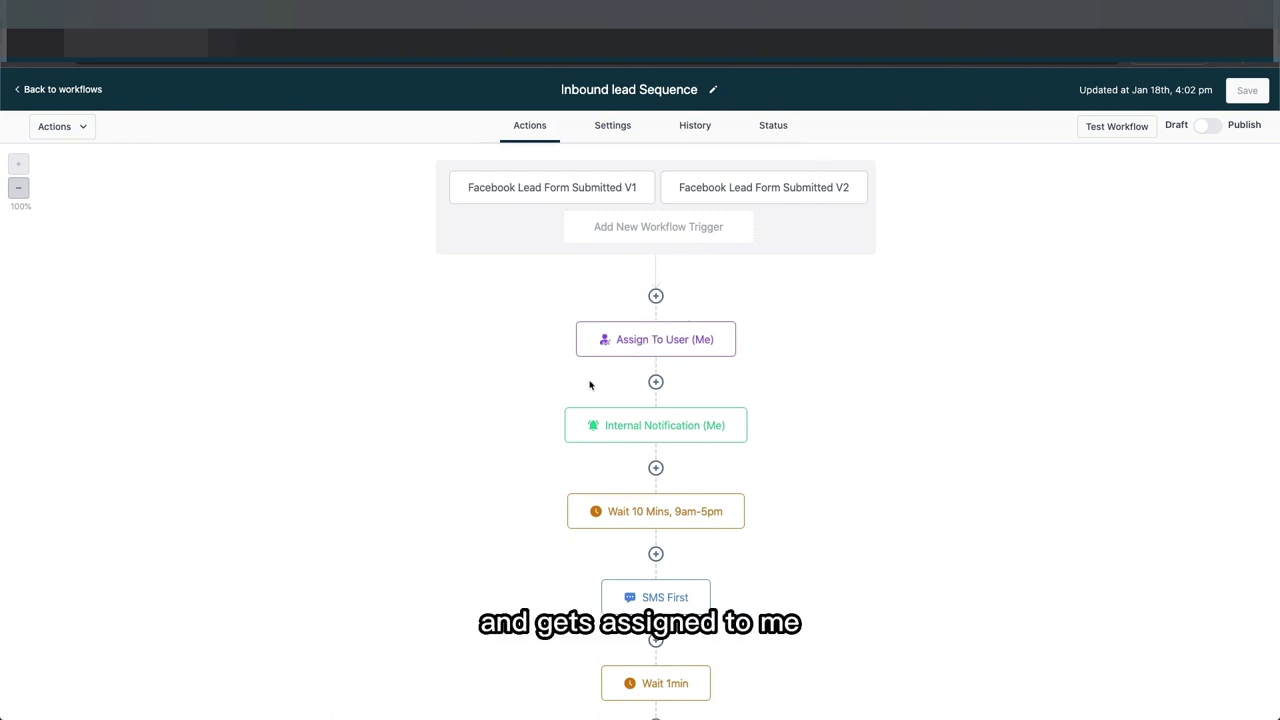
Inspect the Internal Notification step without changes and scroll through the rest of the workflow
click(705, 424)
click(1163, 700)
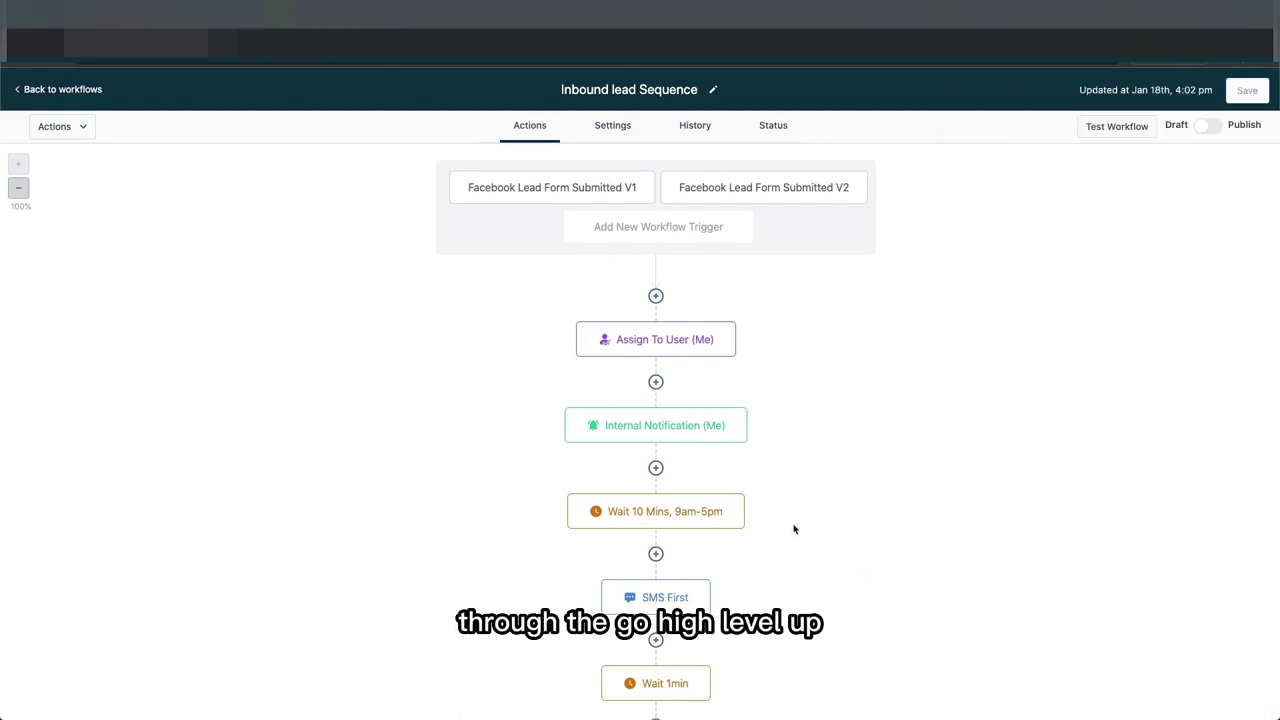
scroll(714, 457, down, 2)
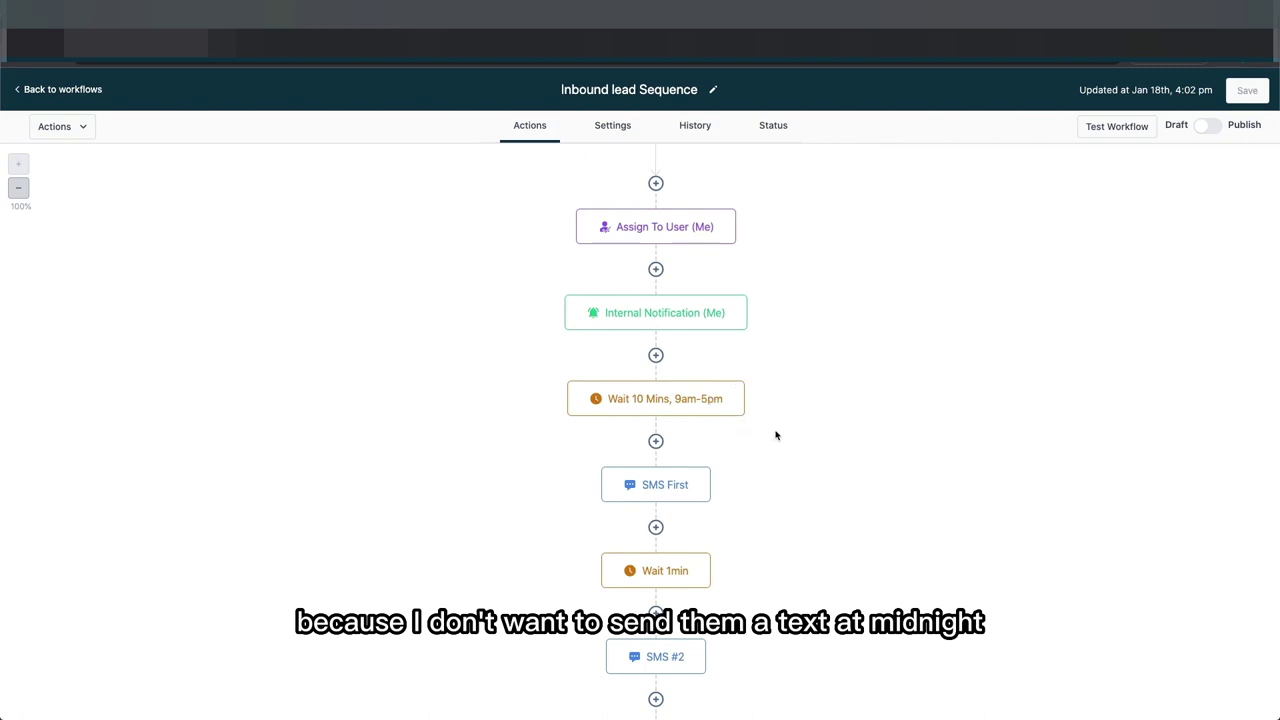
scroll(775, 435, down, 2)
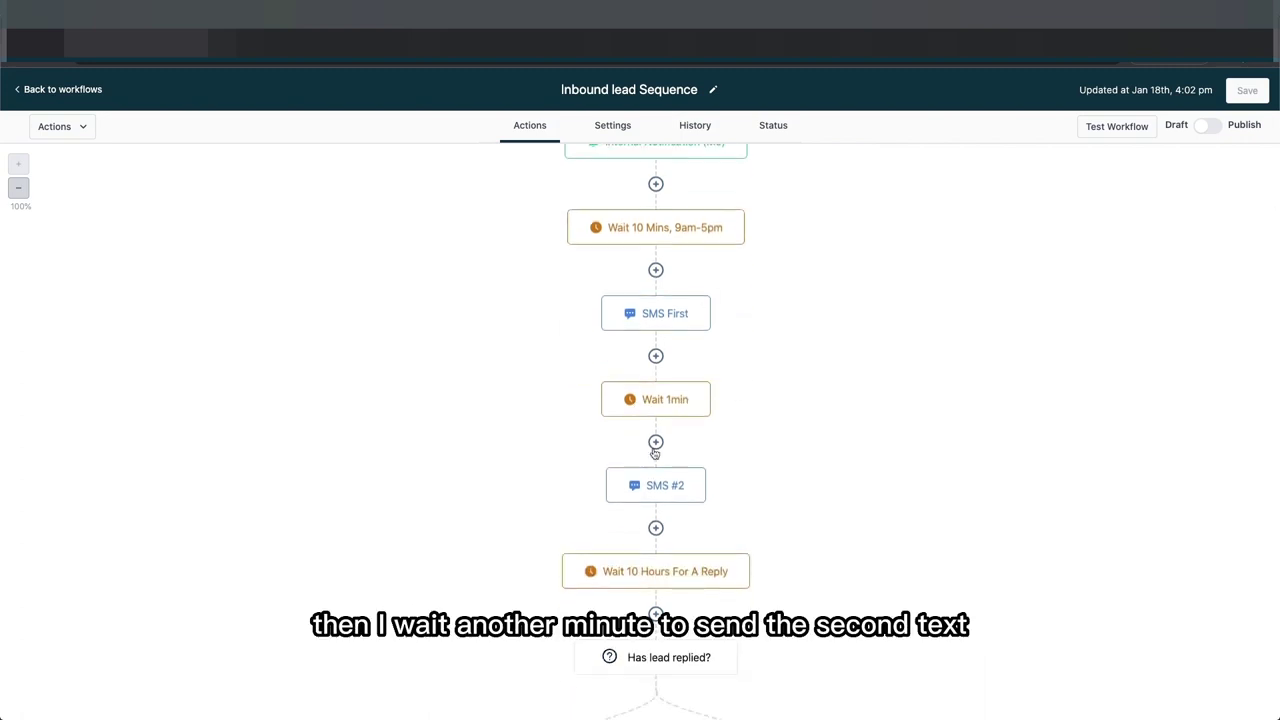
scroll(706, 486, down, 1)
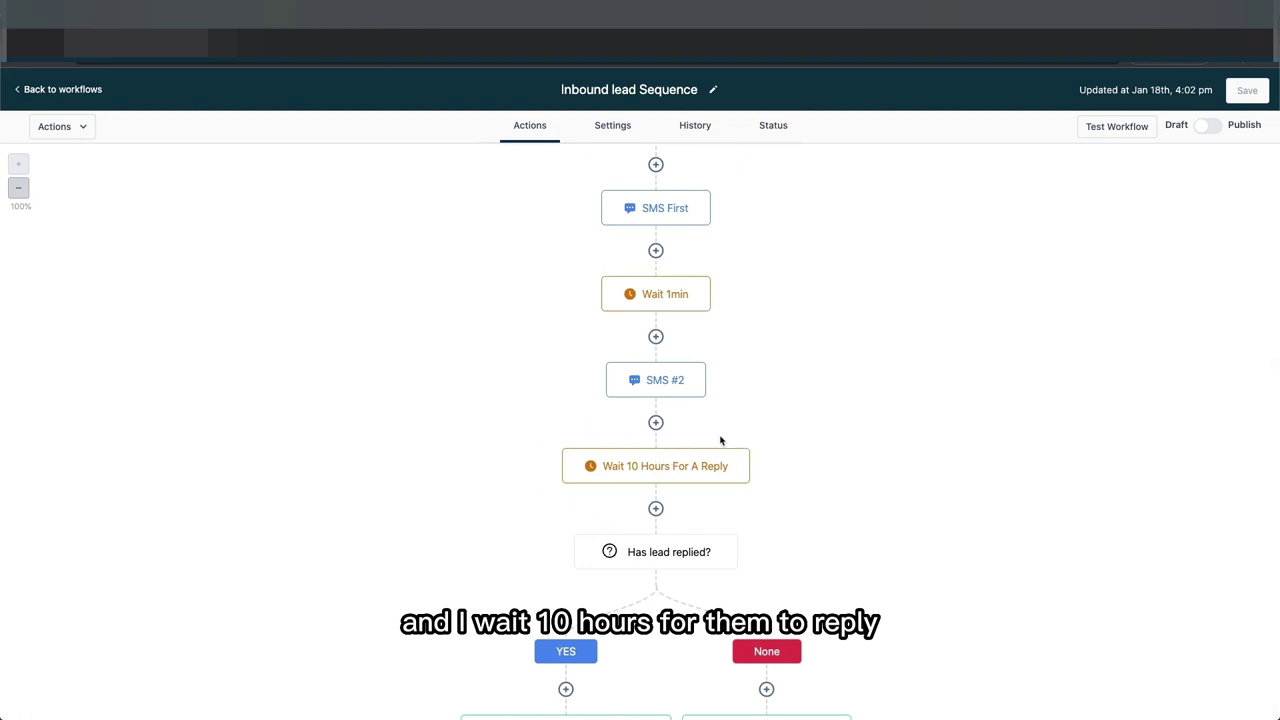
scroll(720, 438, down, 1)
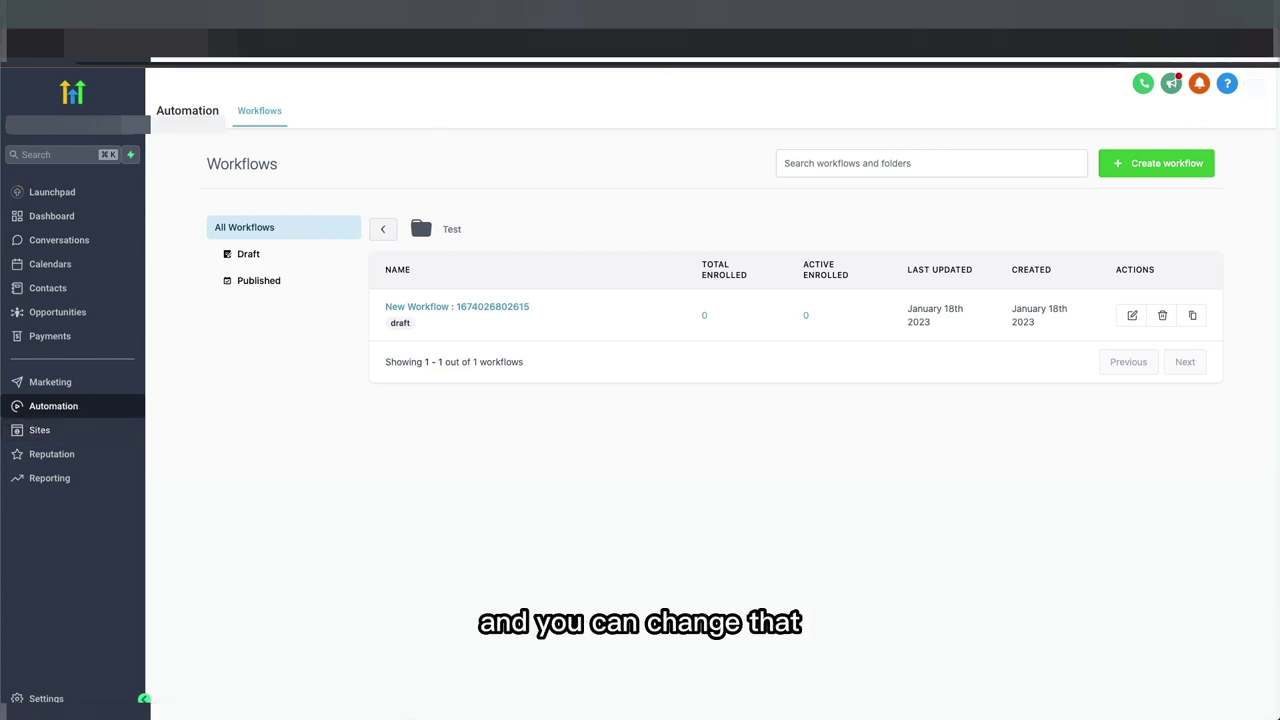
Switch to the client's sub-account and create a new blank workflow from scratch
click(75, 124)
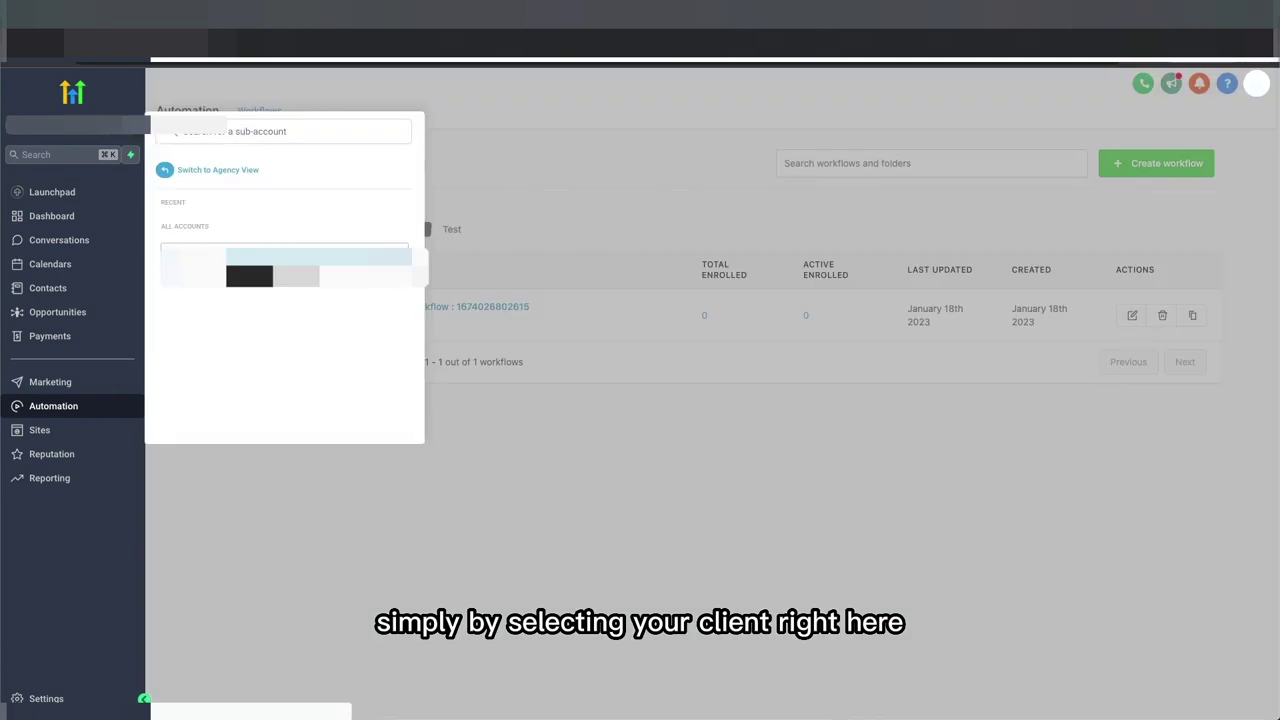
click(587, 512)
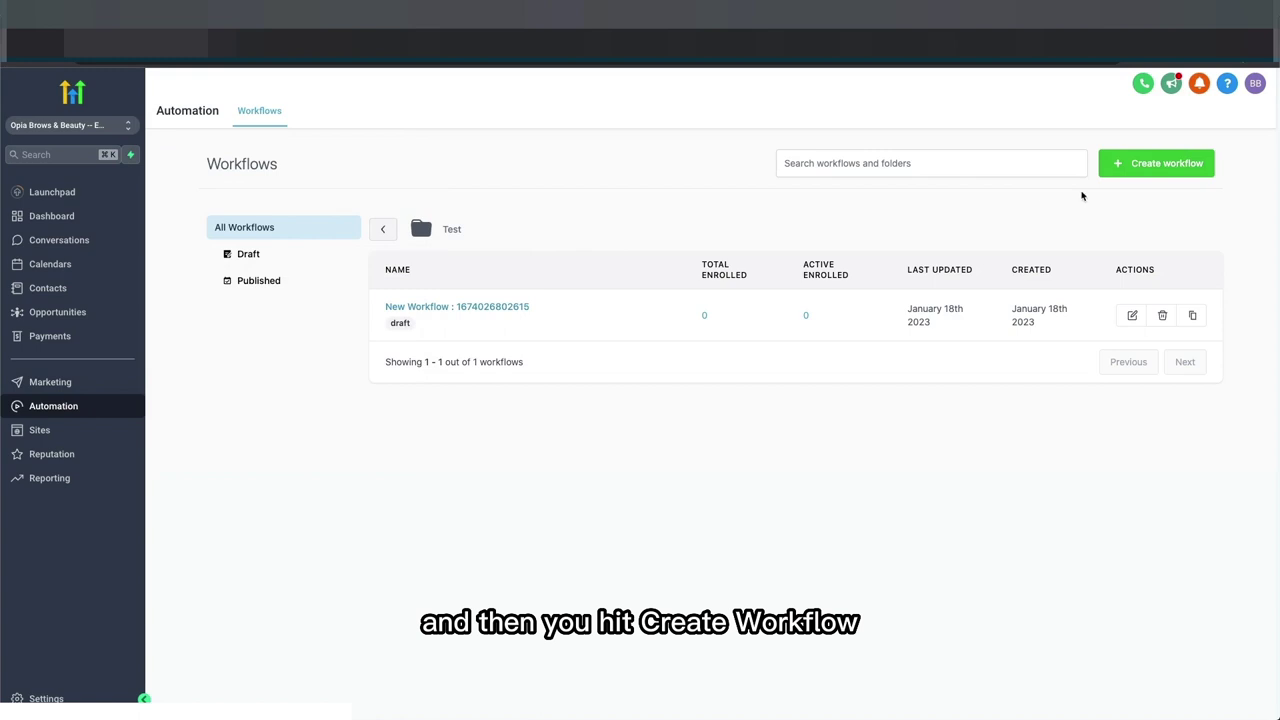
click(1150, 165)
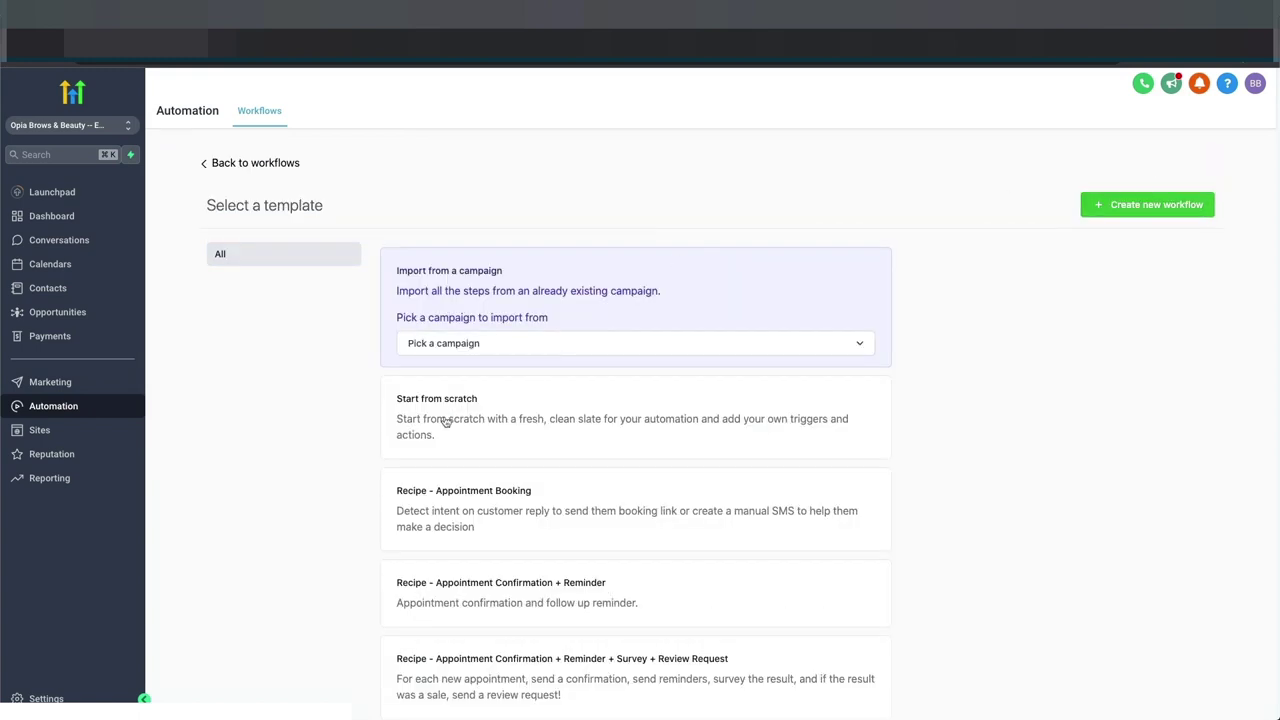
click(465, 384)
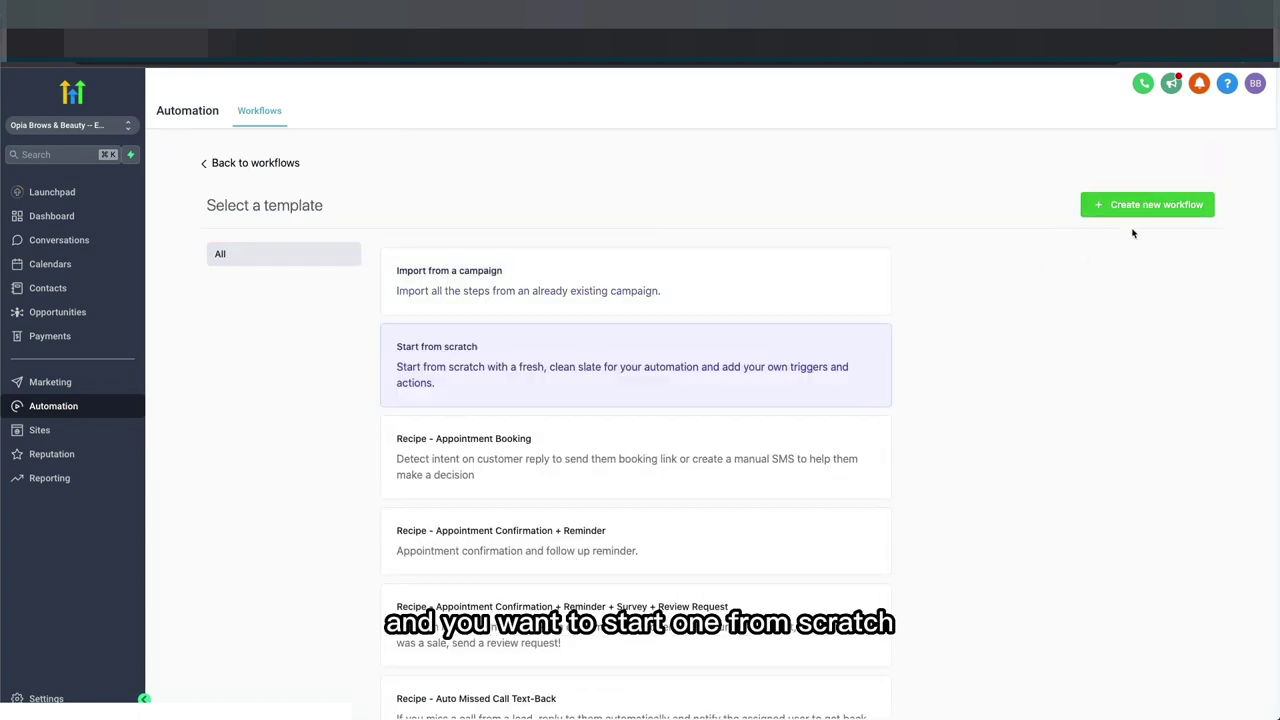
click(1140, 204)
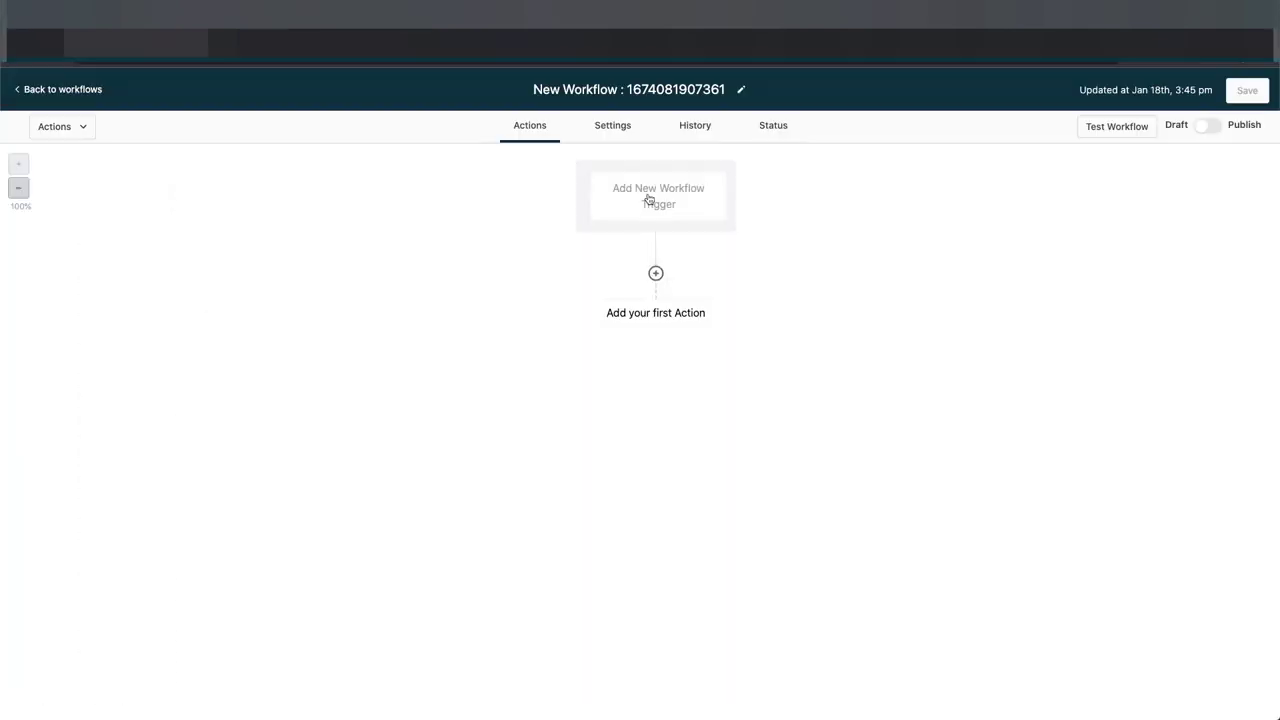
Add a 'Facebook Lead Form Submitted V1' trigger filtered to the OPIA $100 Off Permanent Brows form
click(651, 200)
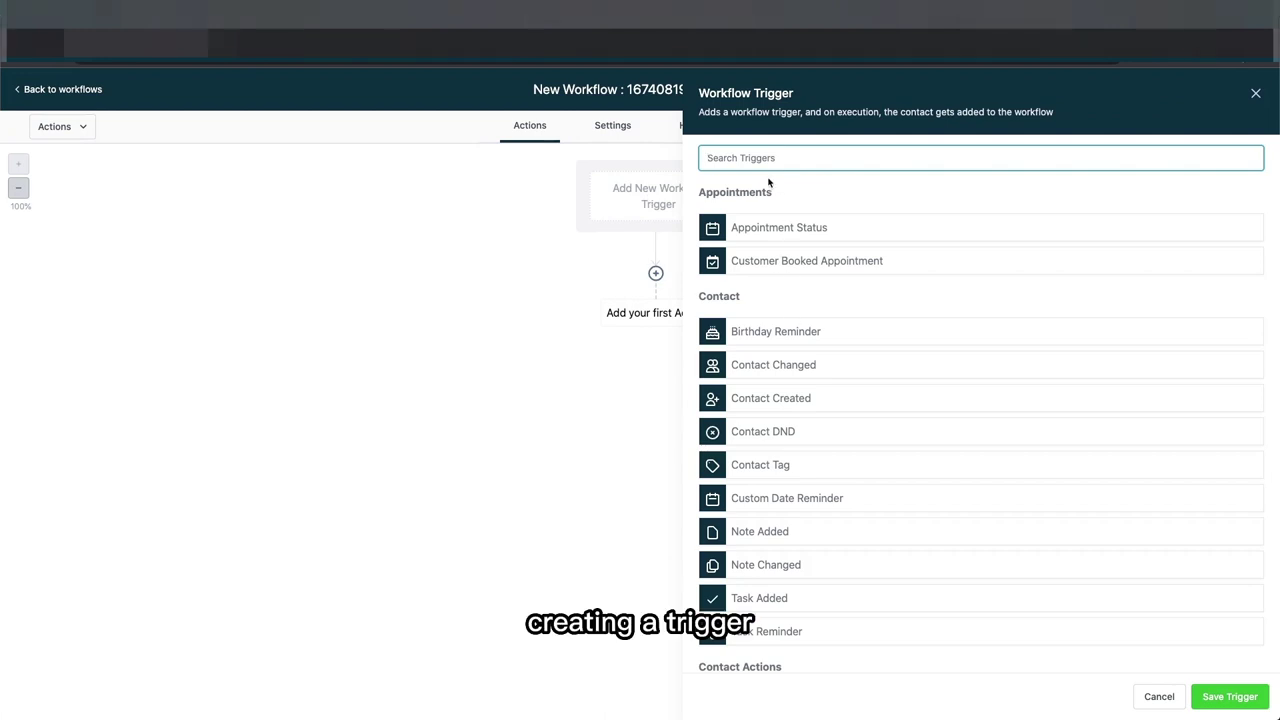
text(fac)
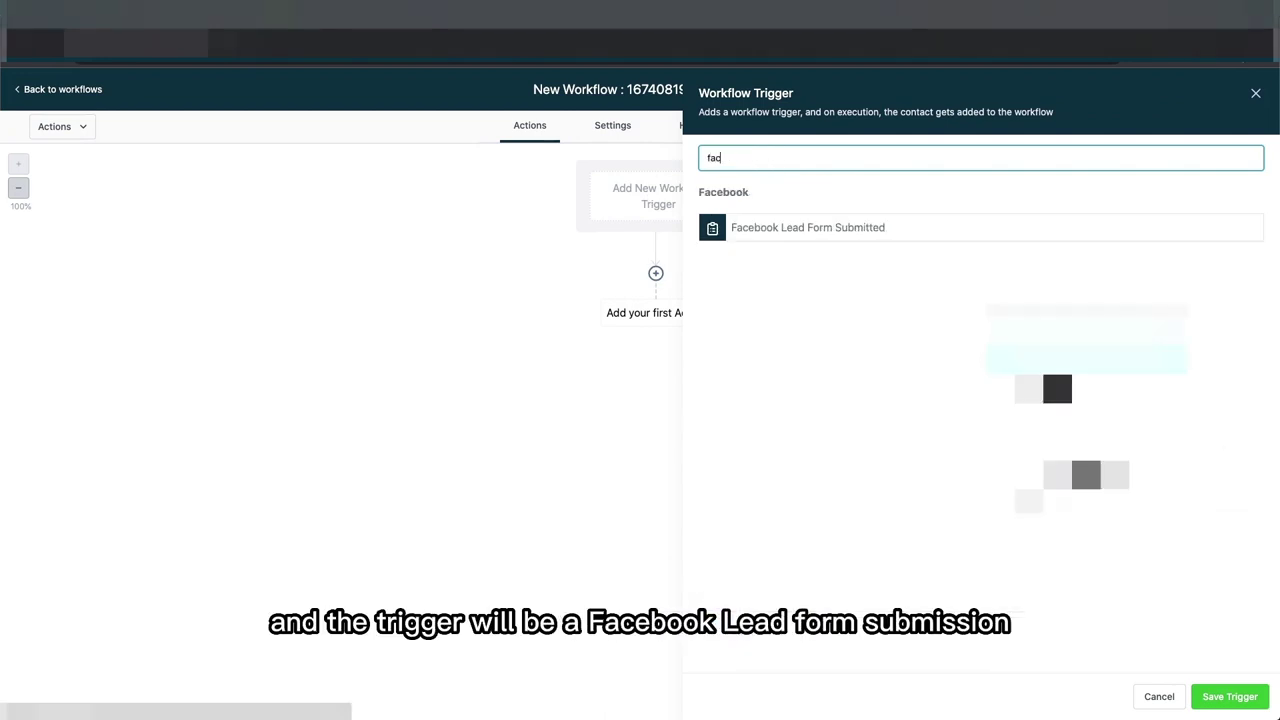
click(800, 227)
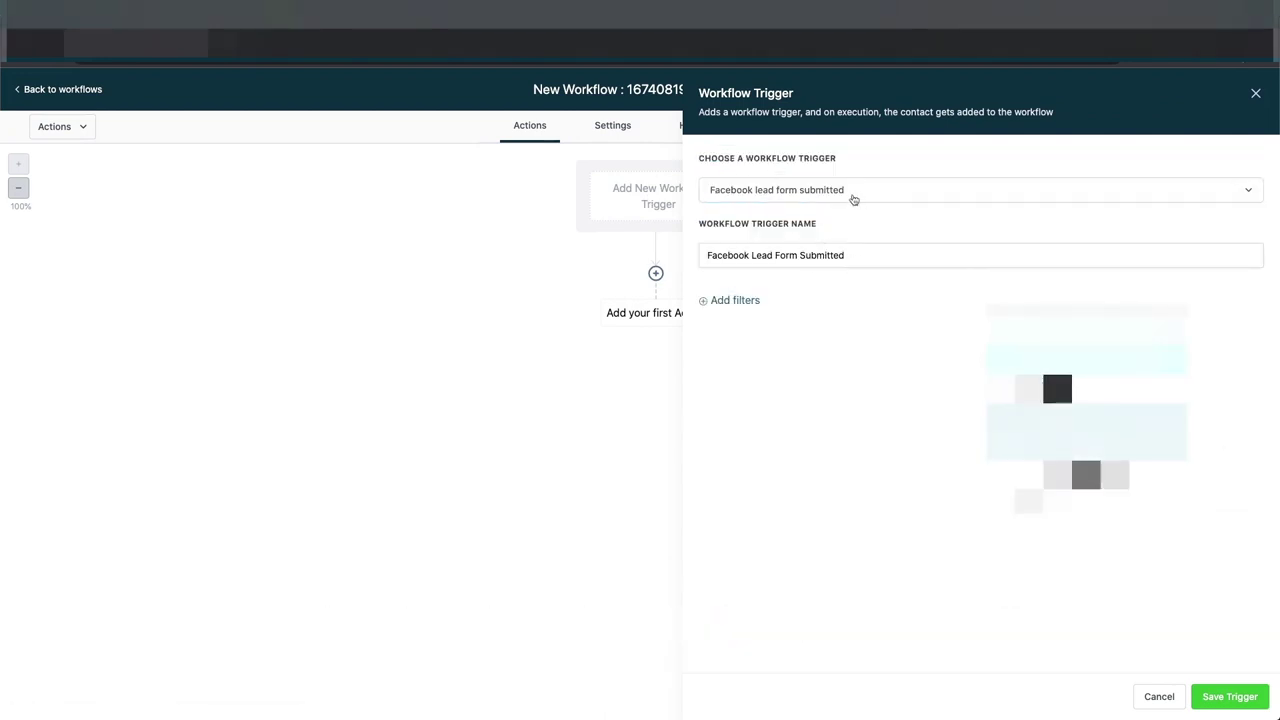
click(868, 252)
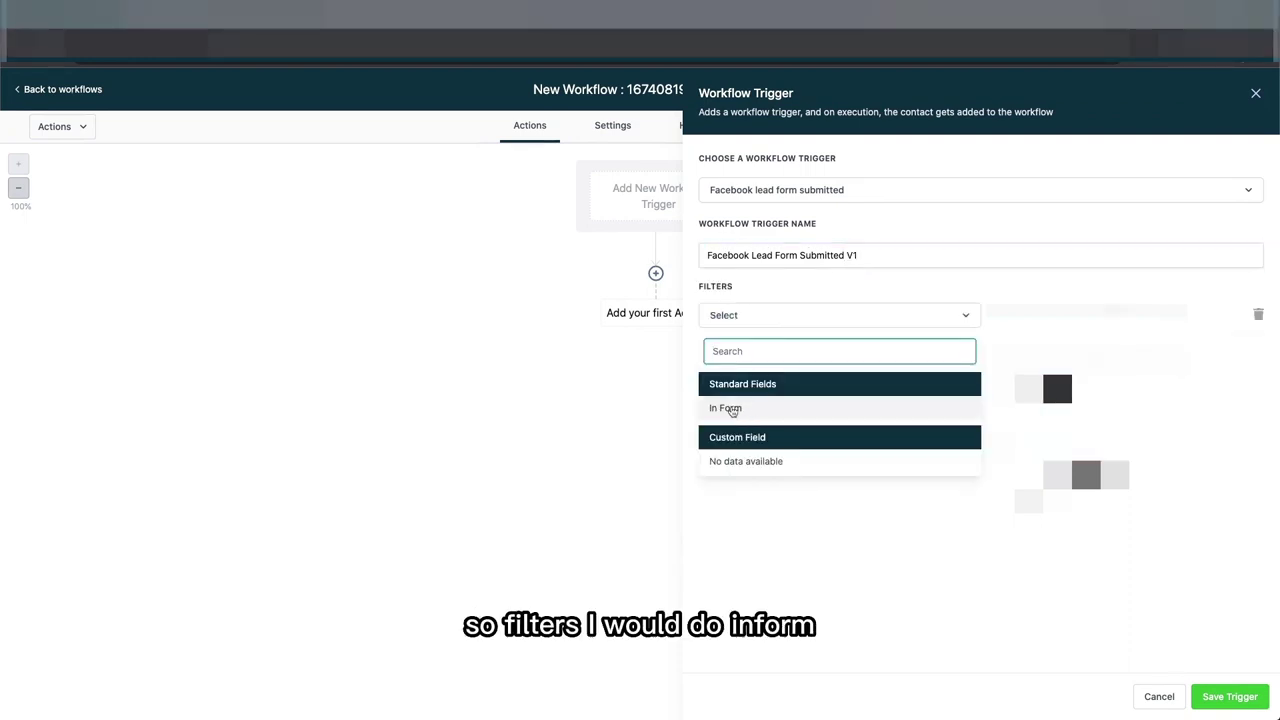
click(728, 408)
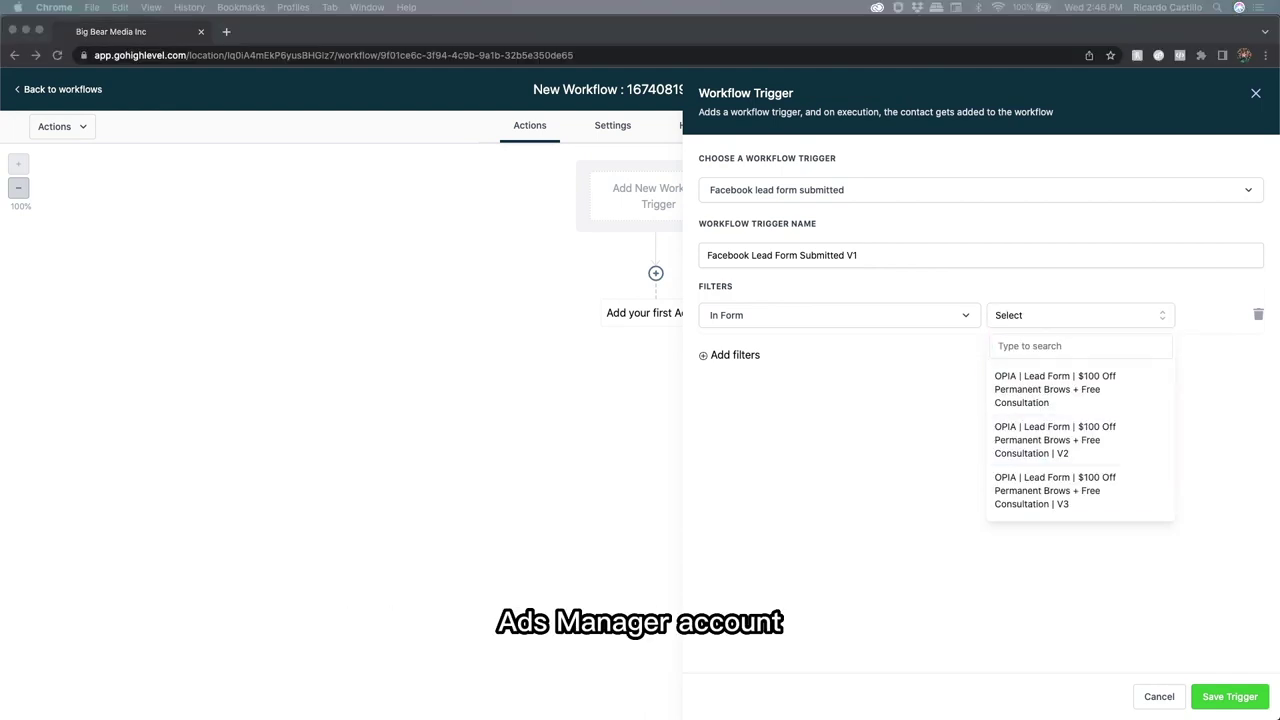
click(1054, 394)
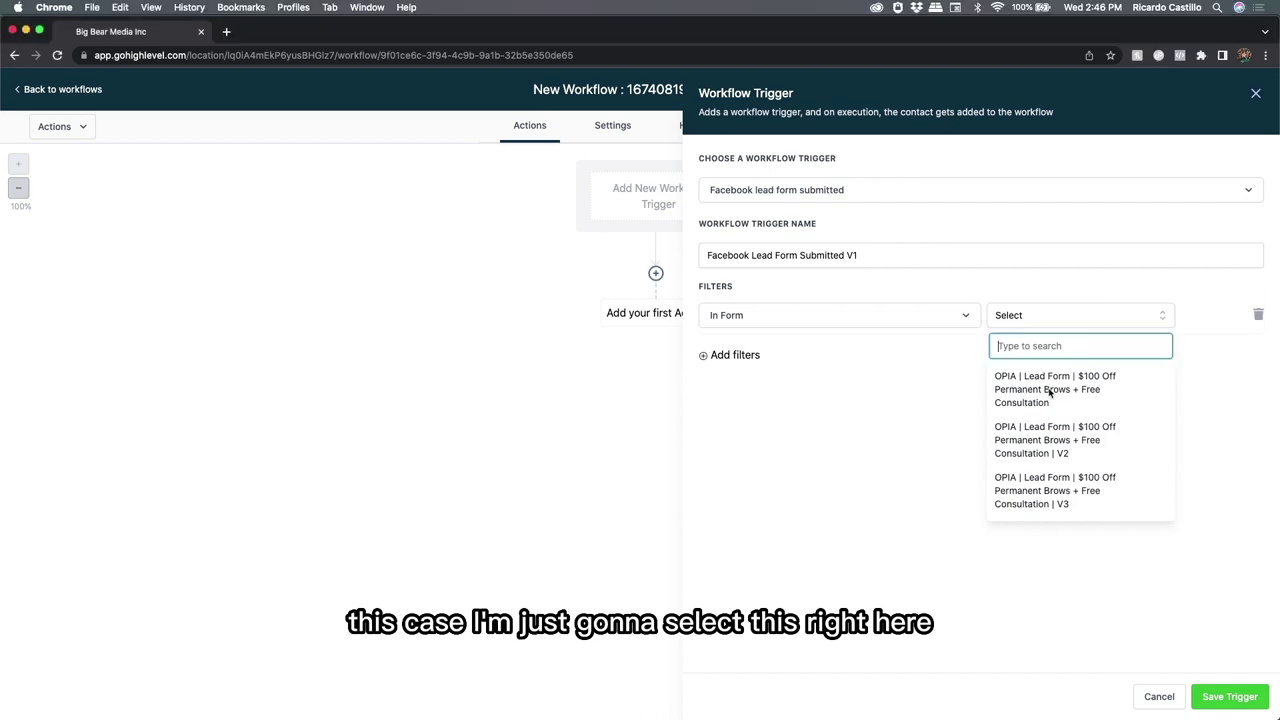
click(1062, 390)
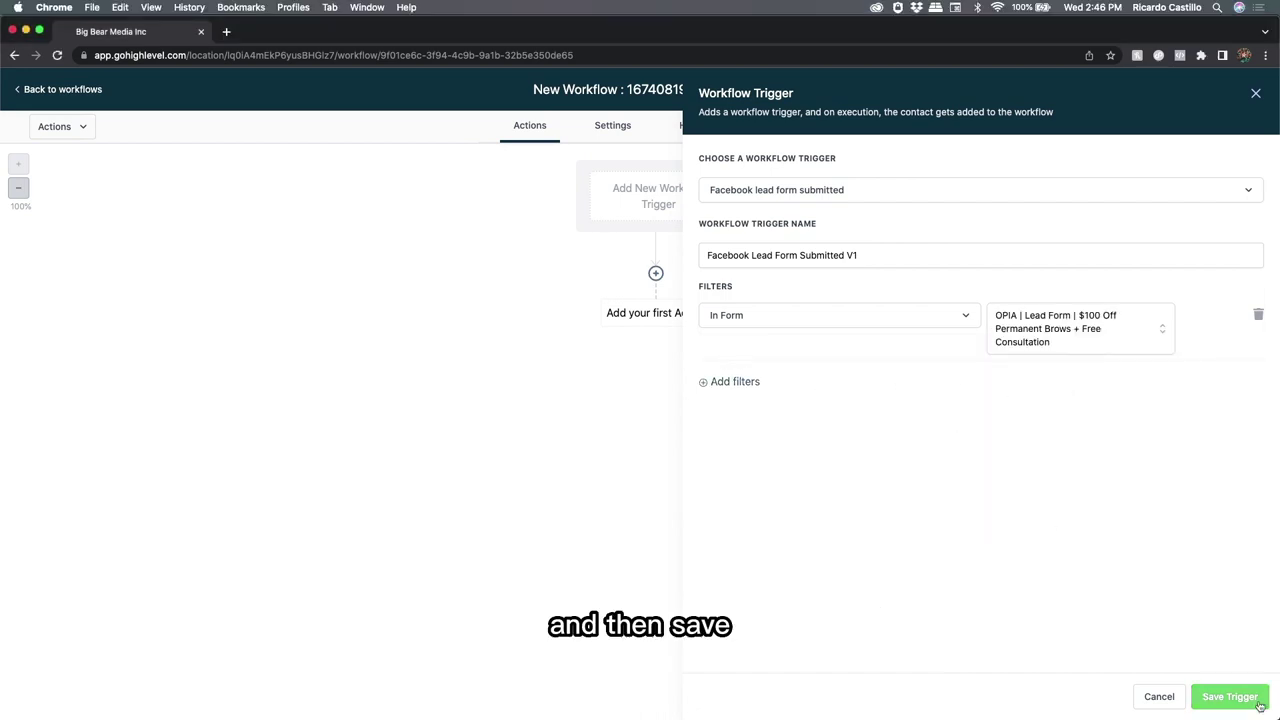
click(1231, 697)
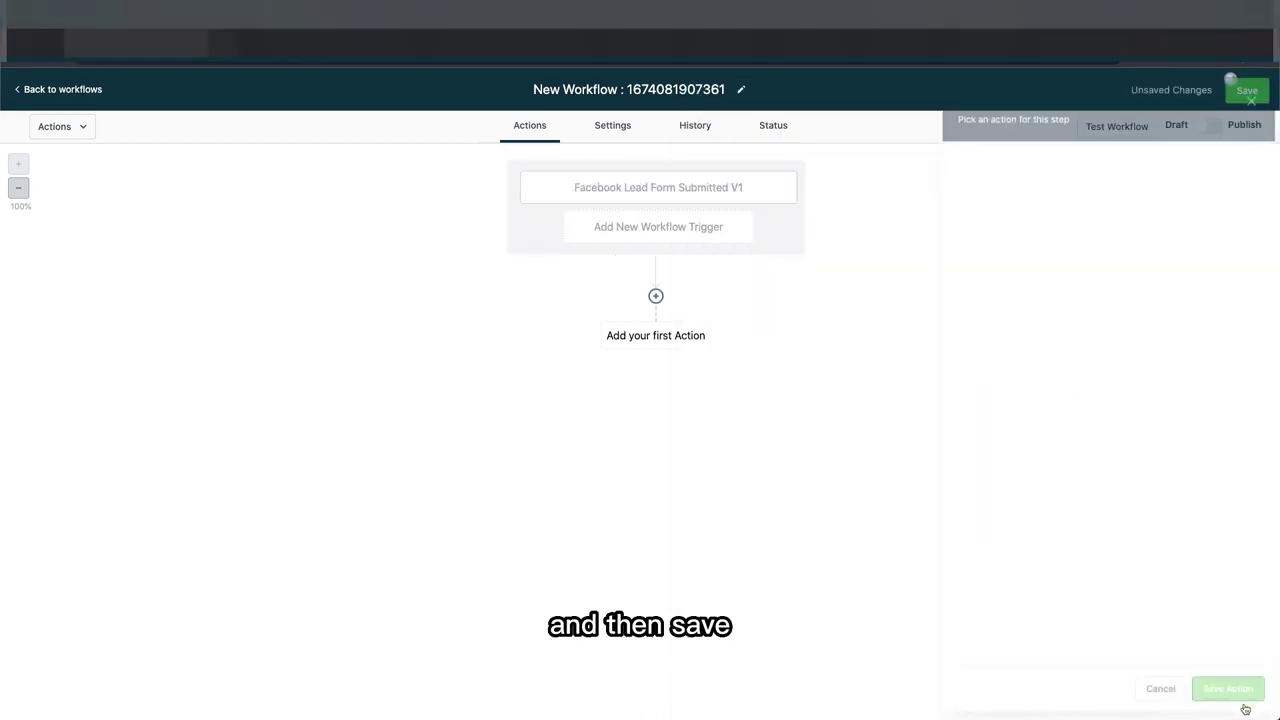
Add a second Facebook Lead Form Submitted trigger as V2 next to V1
click(693, 234)
scroll(775, 430, down, 5)
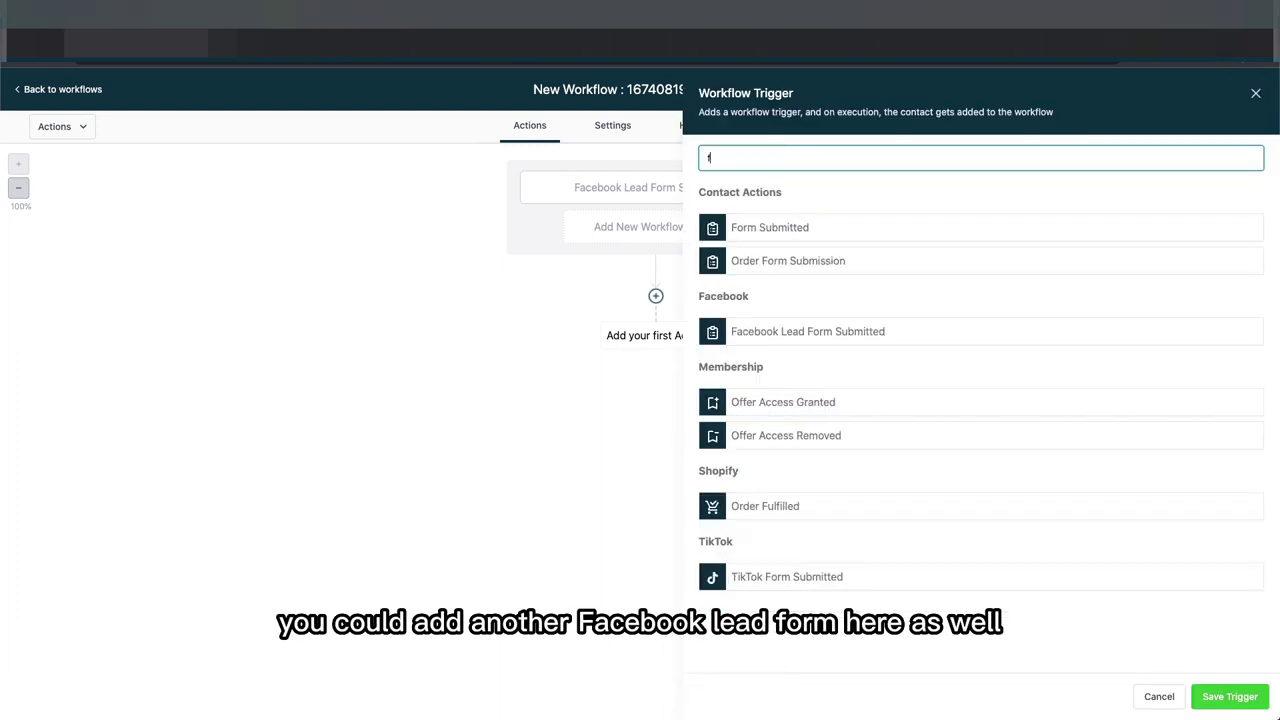
text(fac)
click(815, 244)
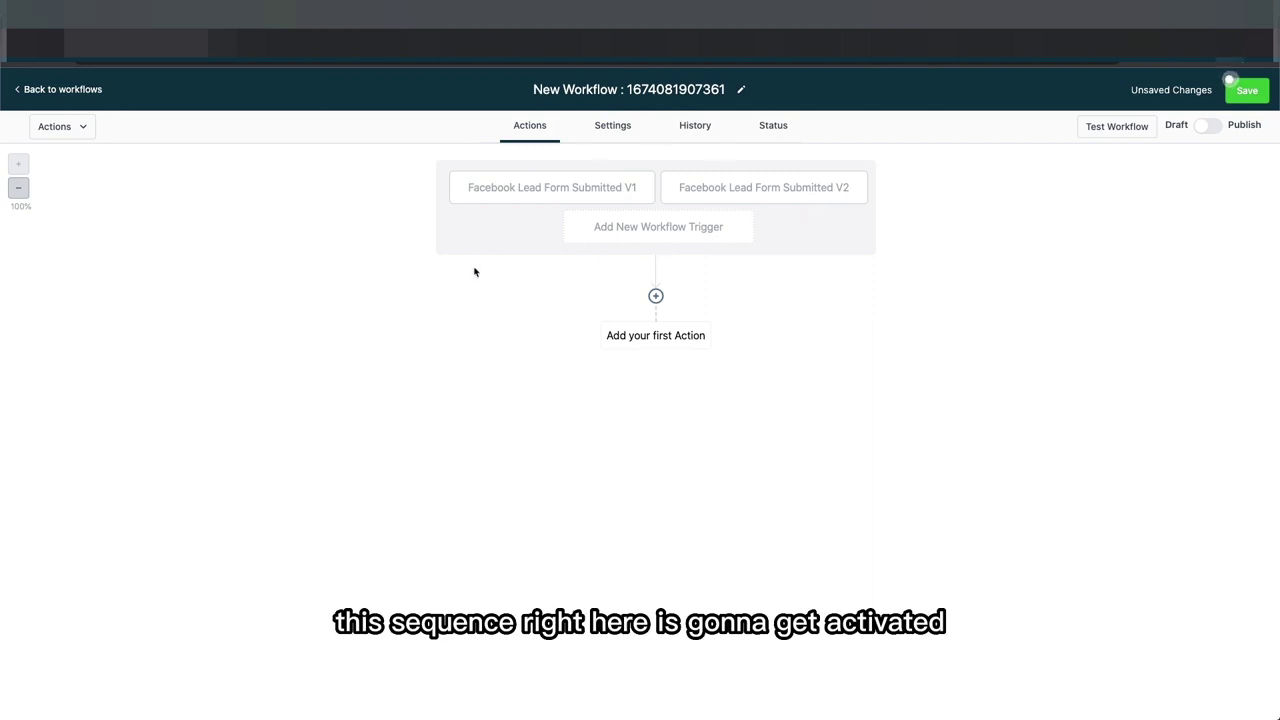
Retitle the workflow 'Inbound lead Sequence' and begin adding an action below the triggers
click(701, 98)
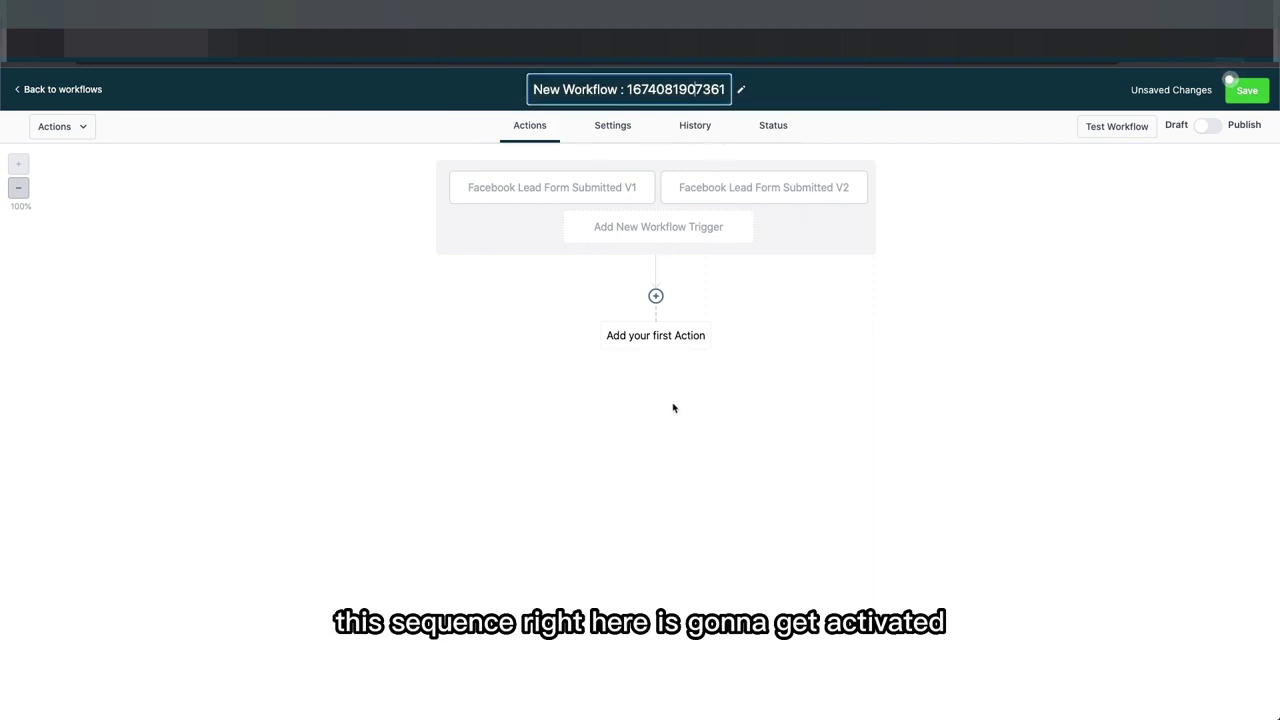
triple_click(633, 90)
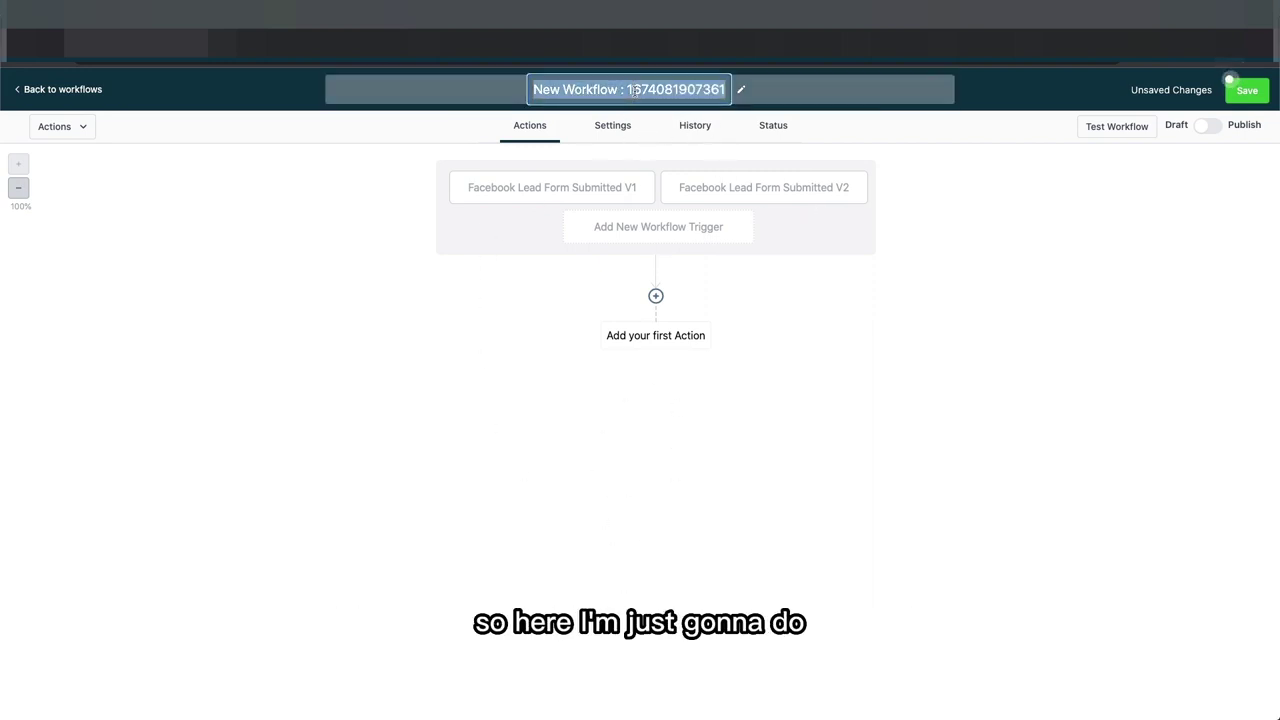
text(Inbound Lead sequence)
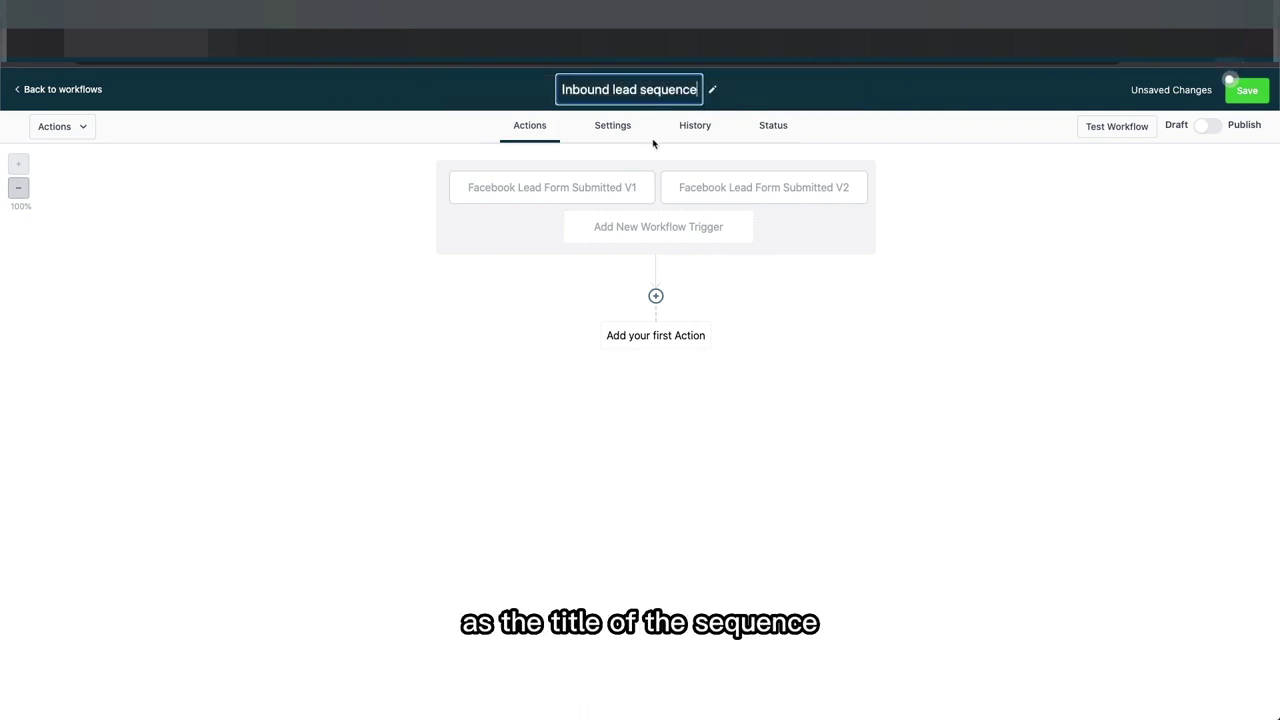
click(646, 89)
key(BackSpace)
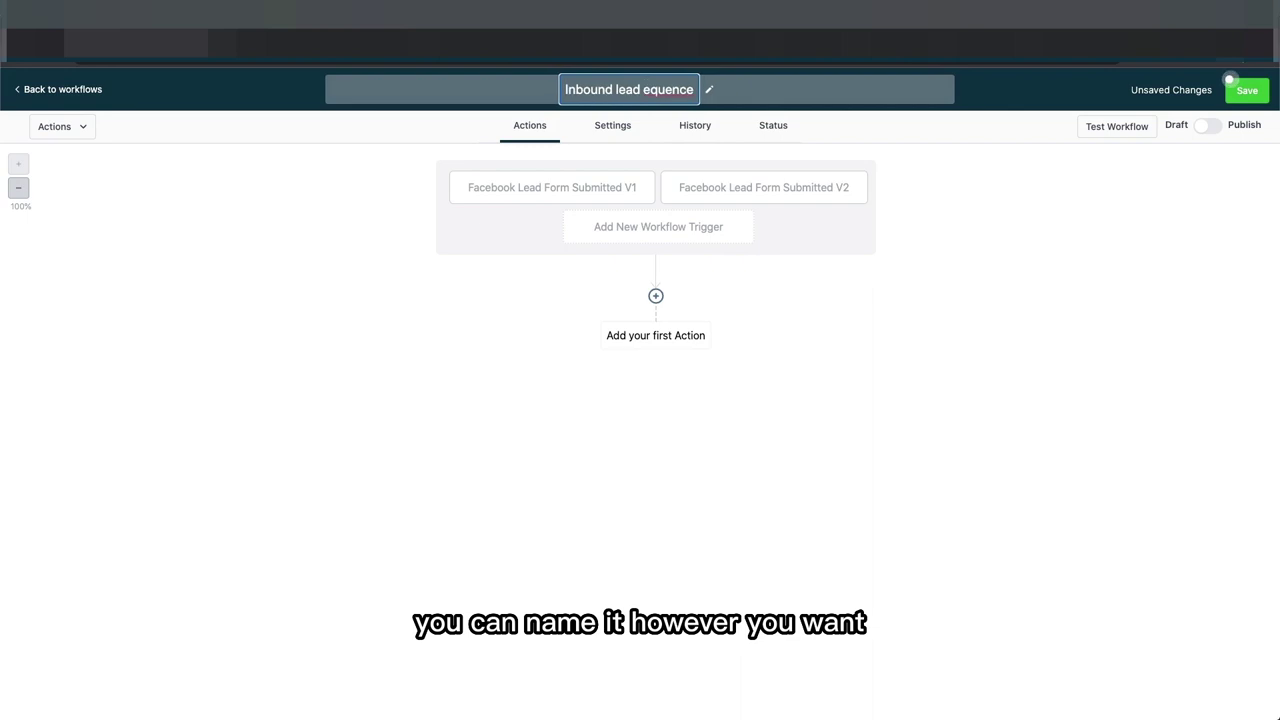
text(S)
click(706, 289)
click(655, 296)
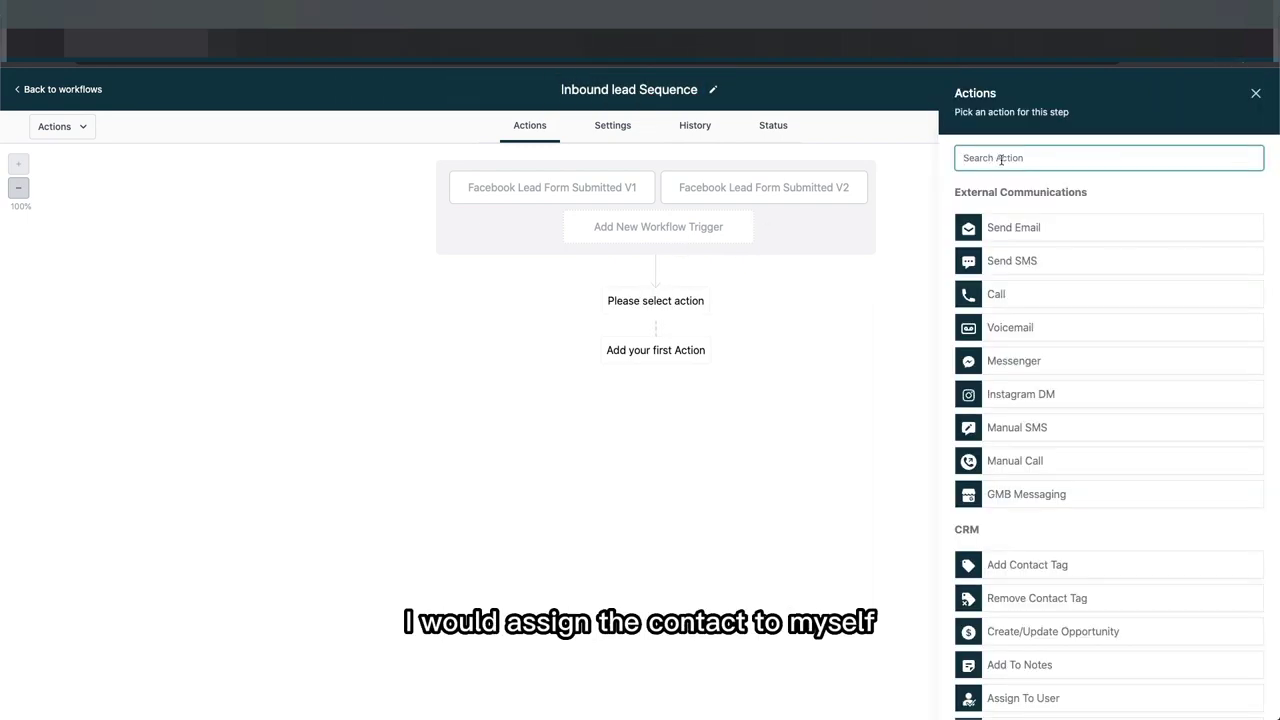
Add an 'Assign To User (Me)' action that assigns each contact to your own user
text(assi)
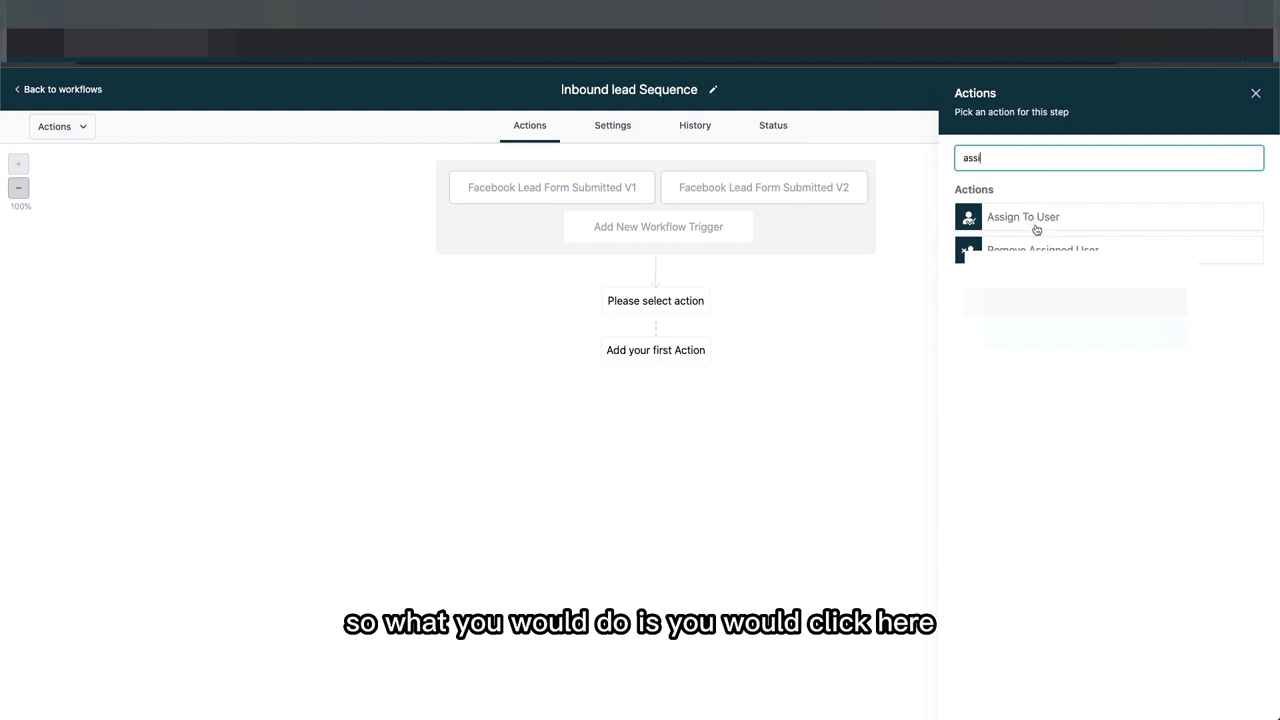
click(1010, 220)
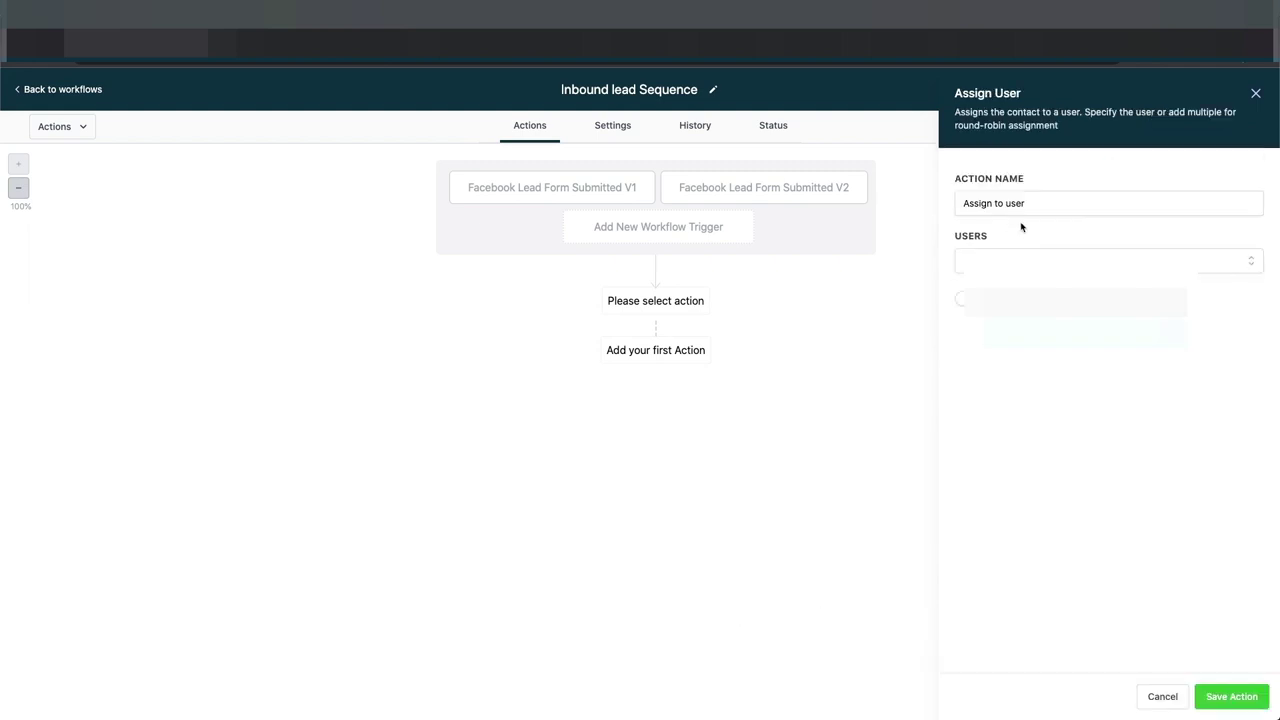
click(1040, 206)
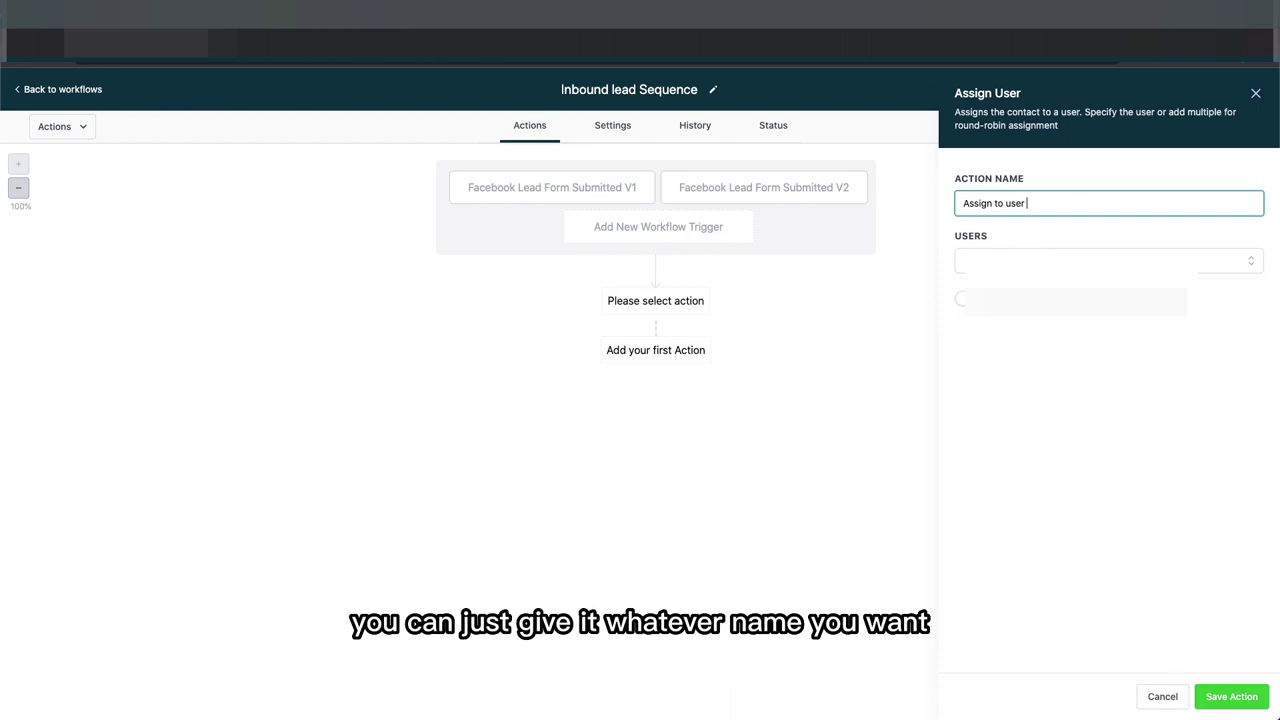
click(1100, 260)
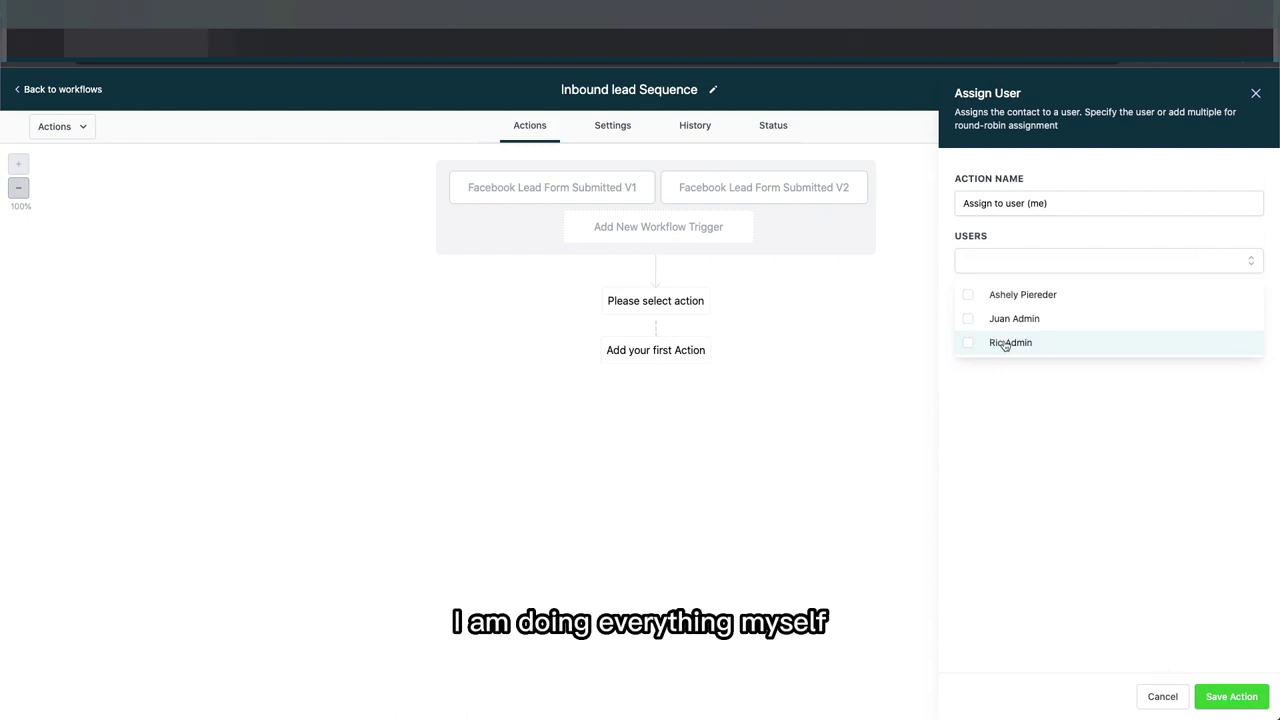
click(1005, 343)
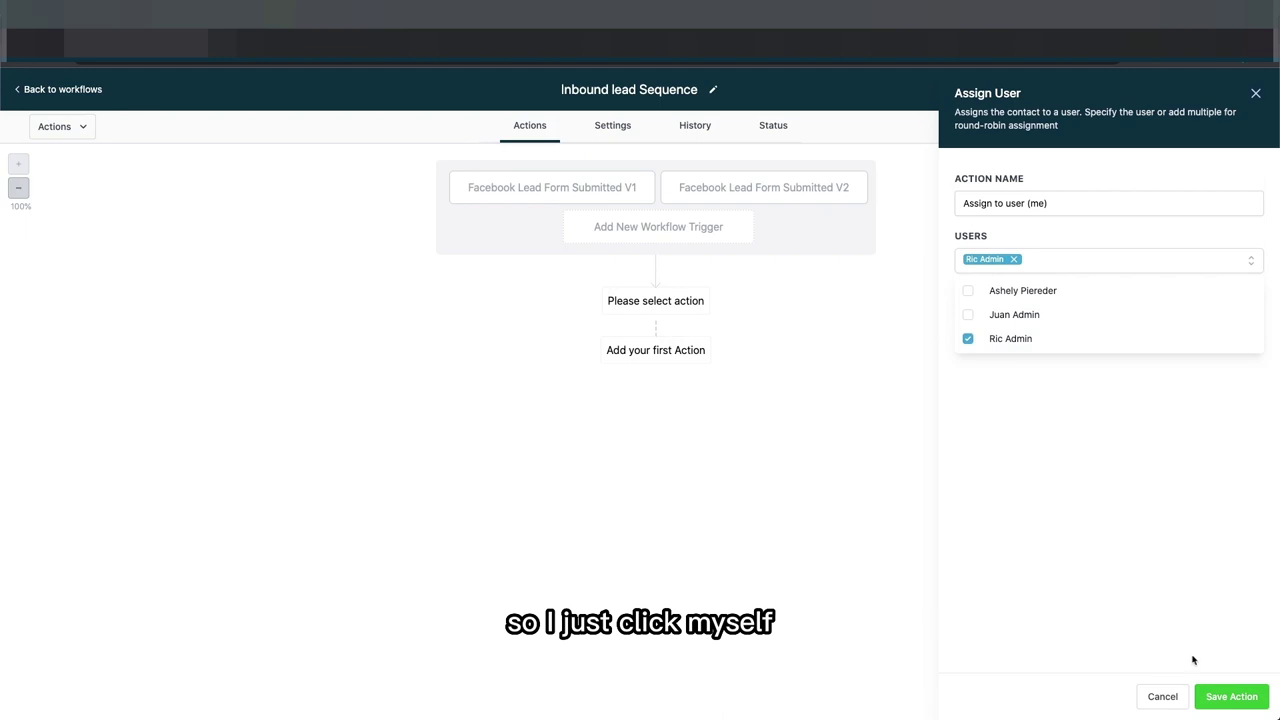
click(1231, 696)
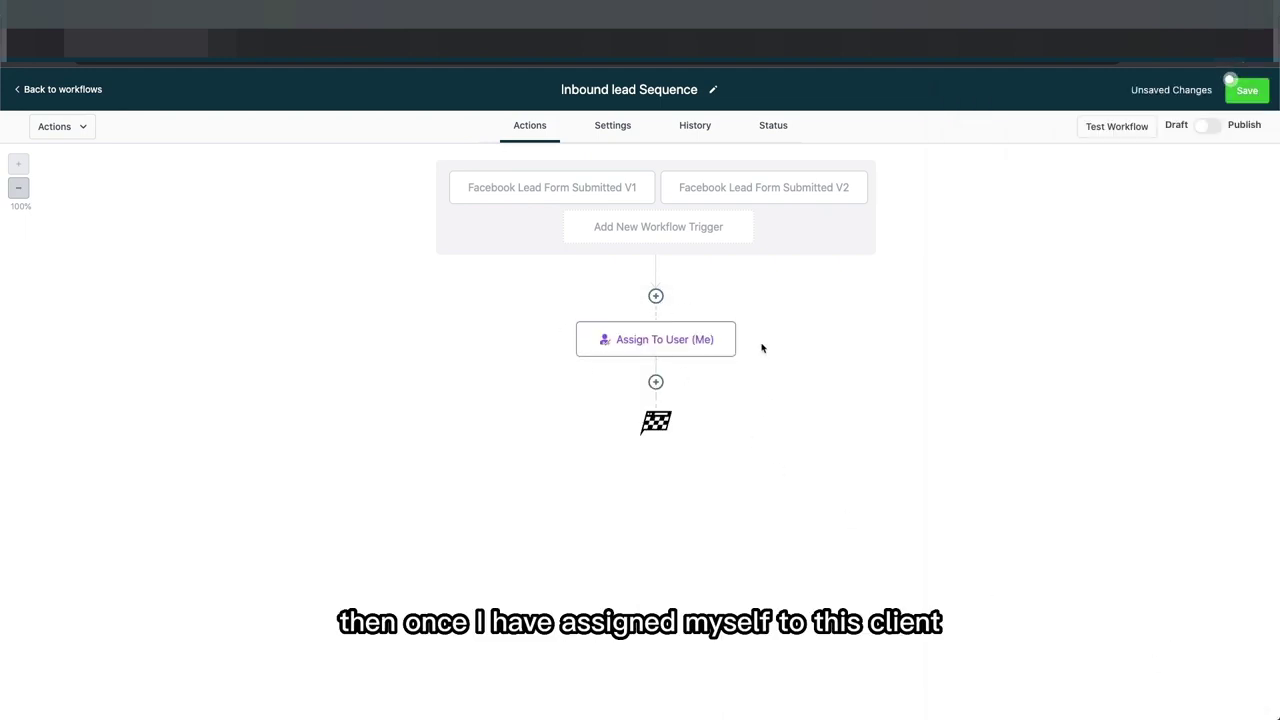
Add a Send Internal Notification action named 'Internal Notification (me)' below the assignment step
click(656, 382)
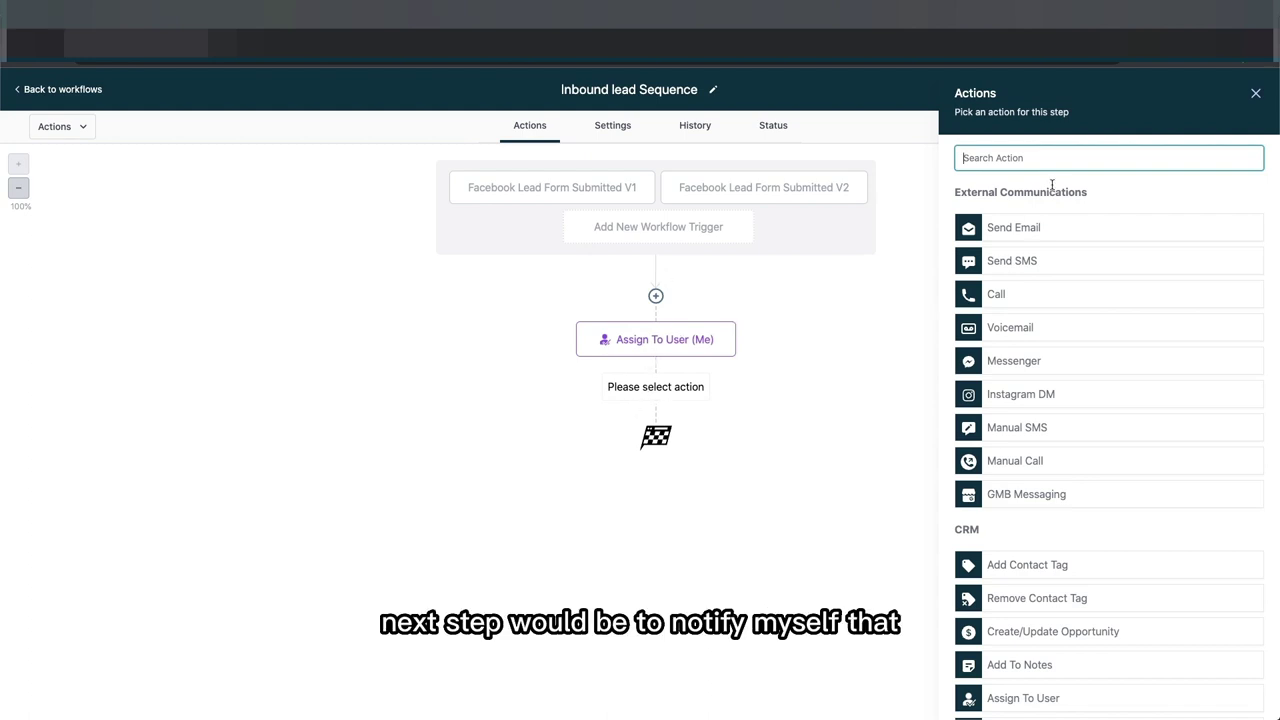
text(not)
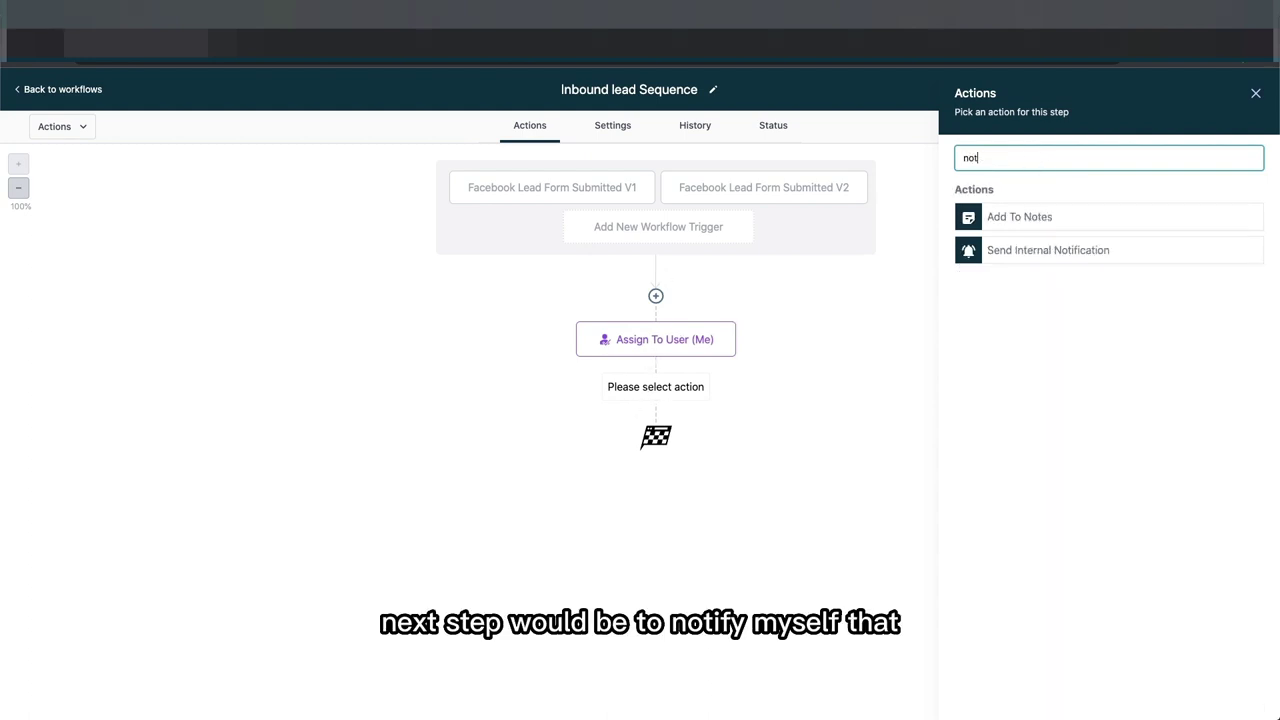
click(1052, 250)
click(985, 250)
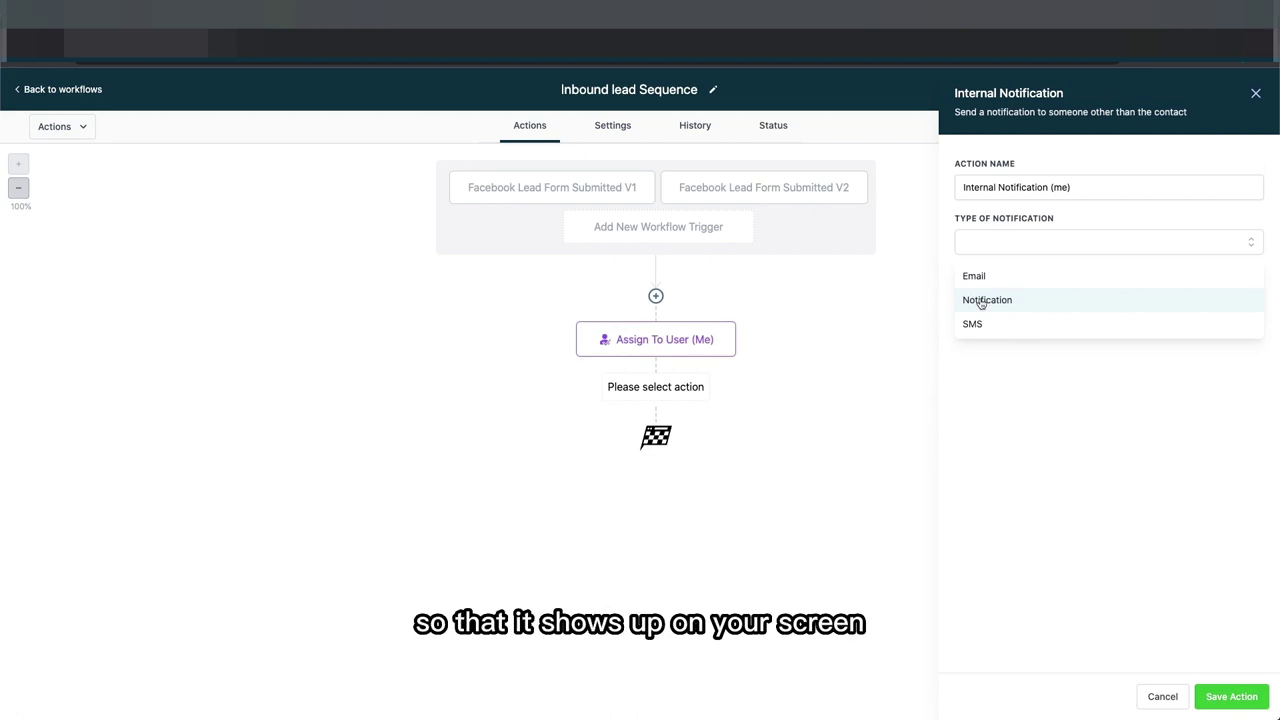
Set the notification type to Notification and start its title with 'New lead - '
click(981, 302)
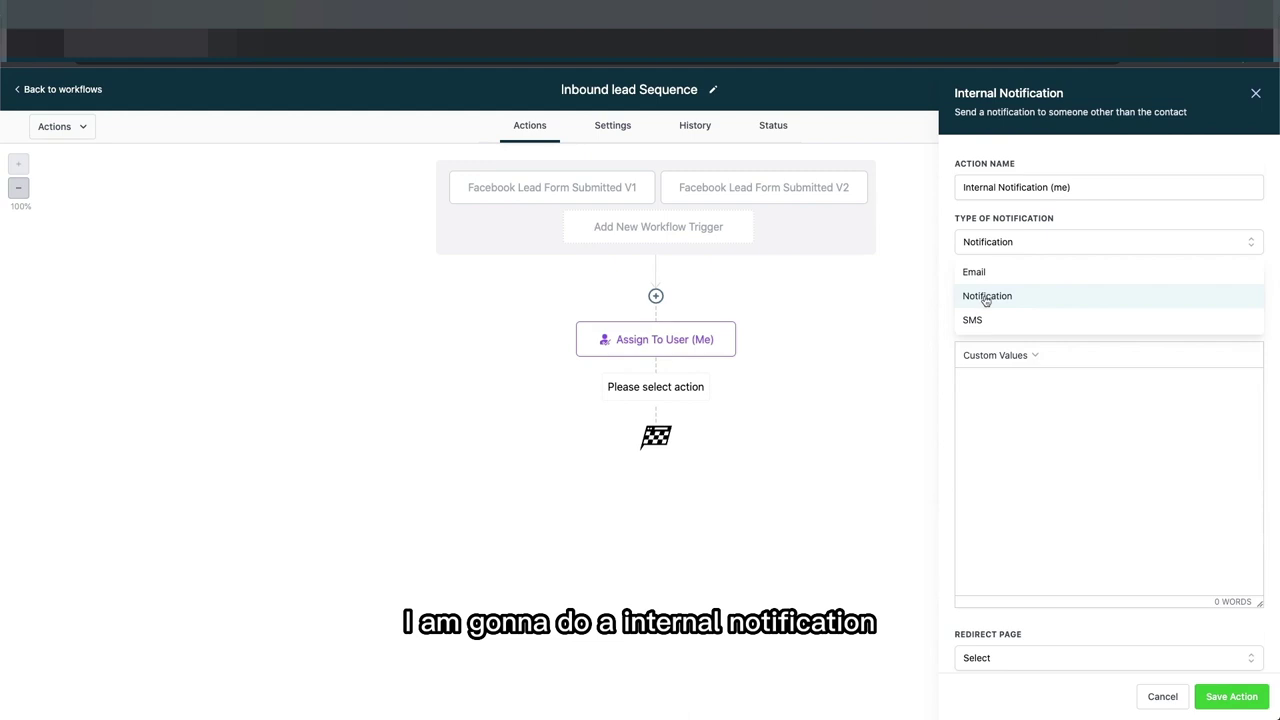
click(1004, 302)
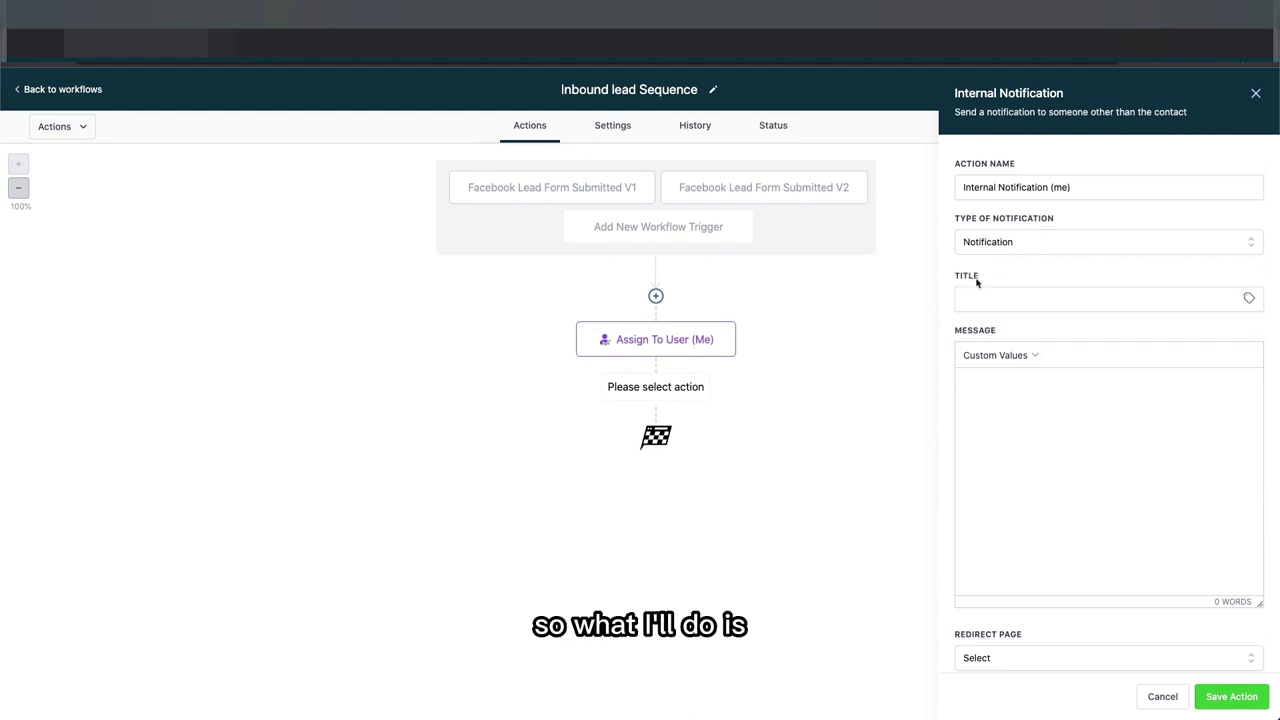
click(1037, 308)
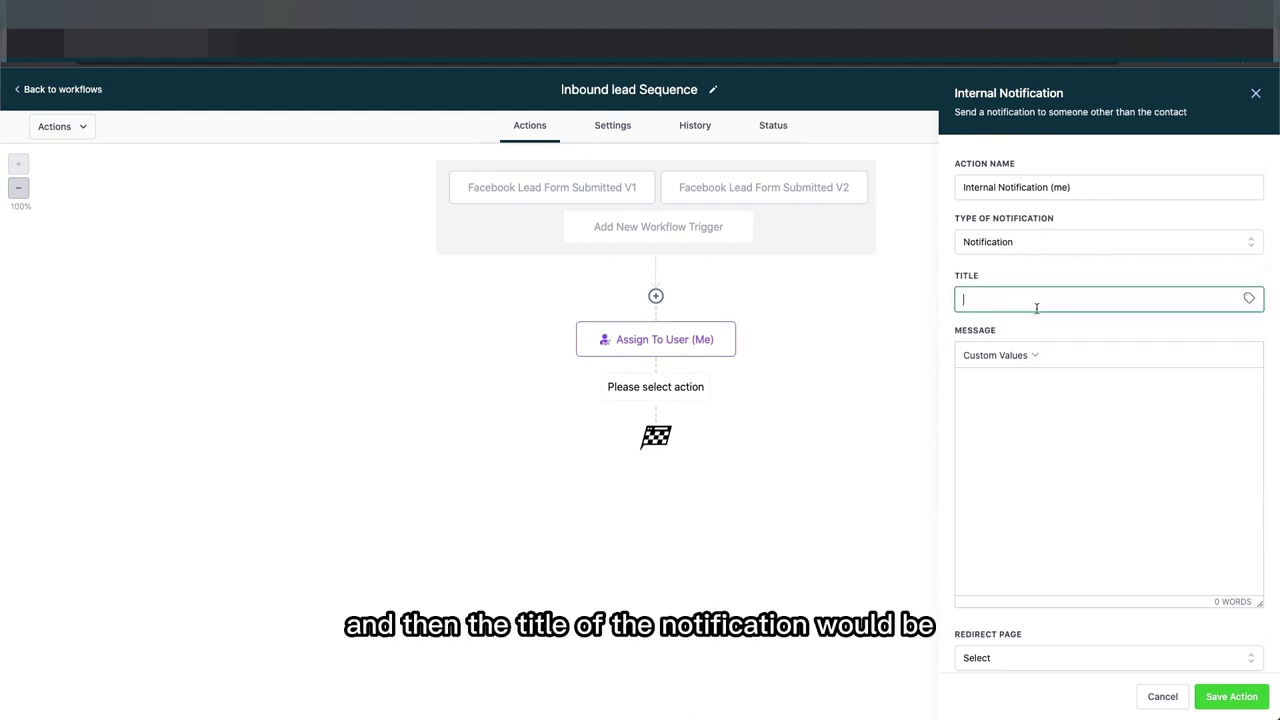
text(New lead -)
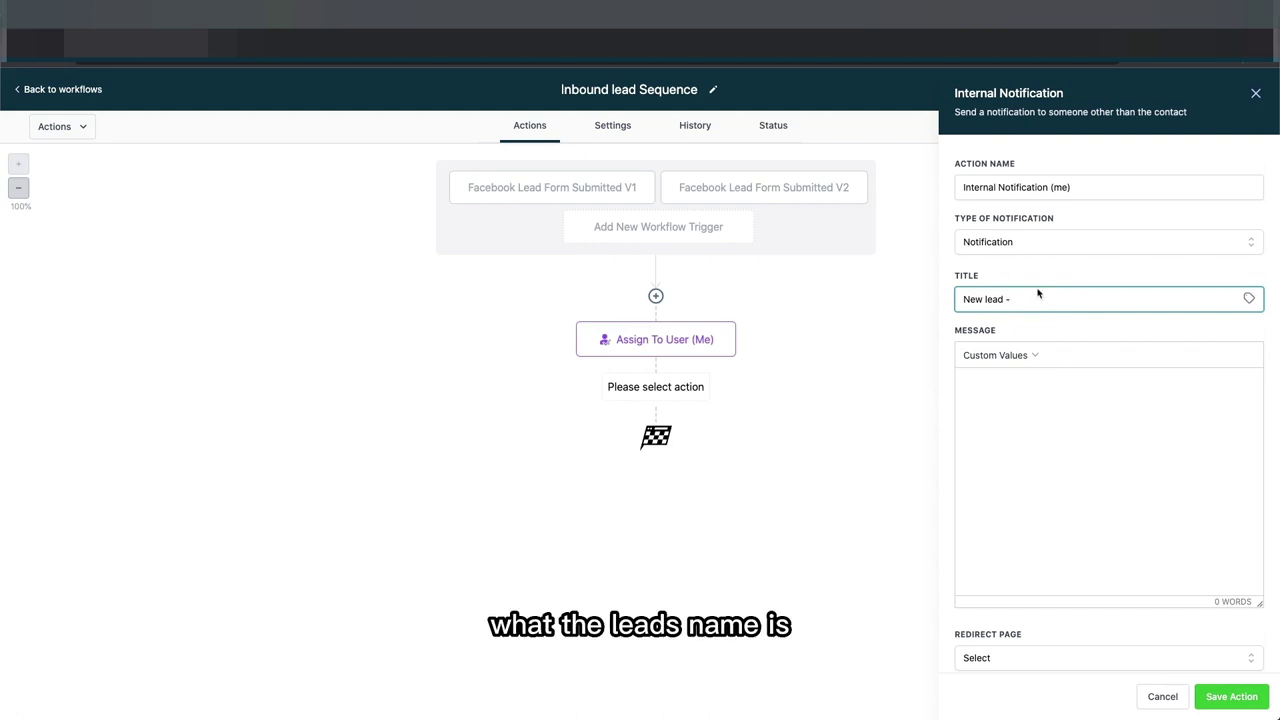
click(1250, 300)
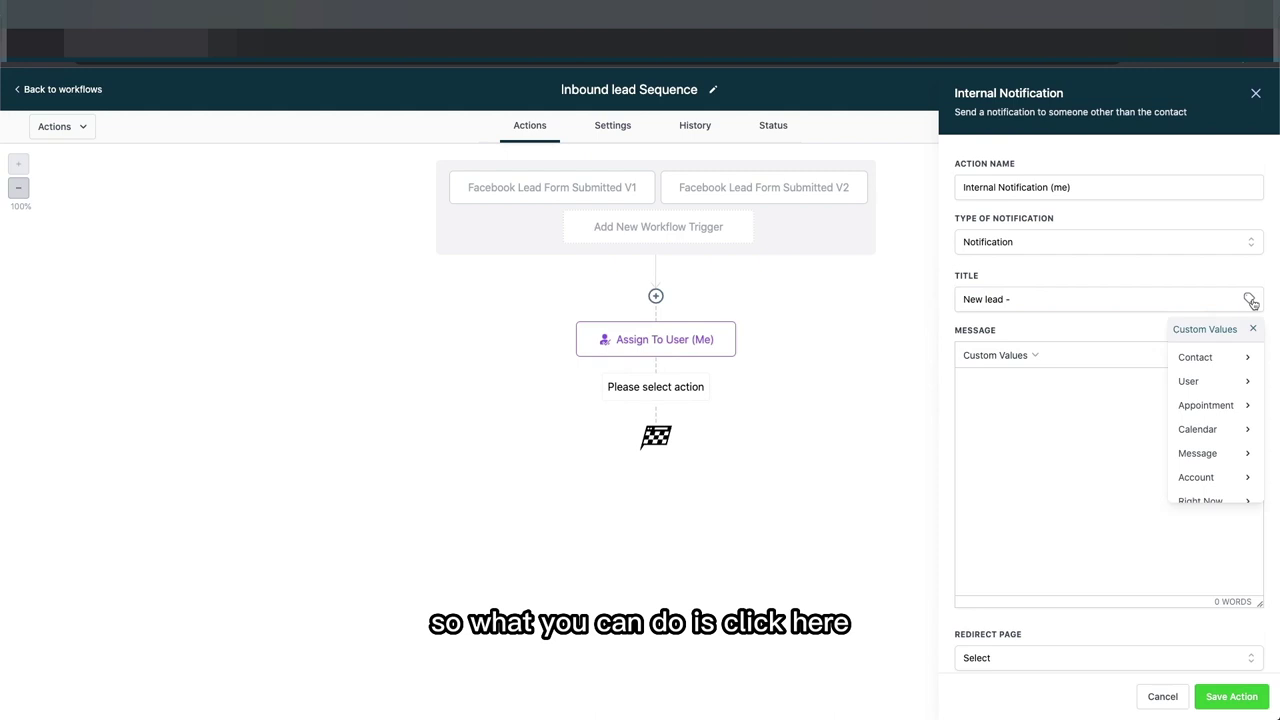
Add the contact's full name to the title, making it 'New lead - {{contact.name}}', and copy it into the message
click(1211, 362)
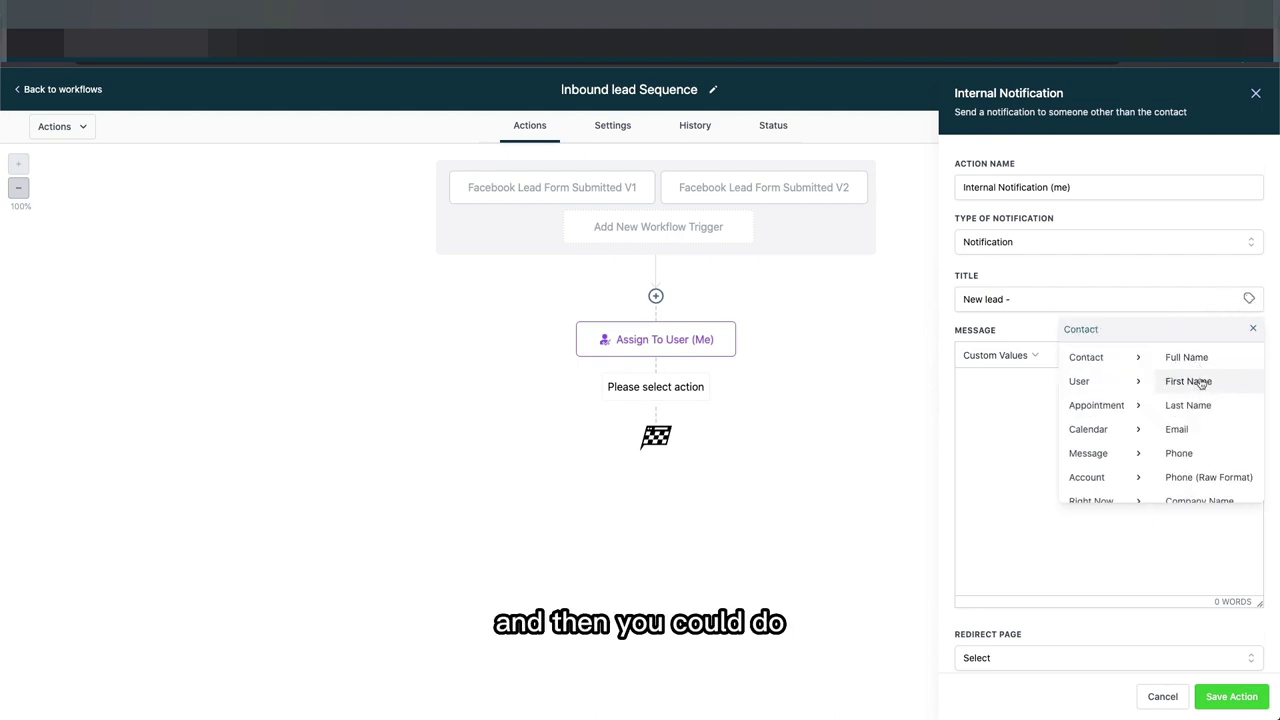
click(1201, 359)
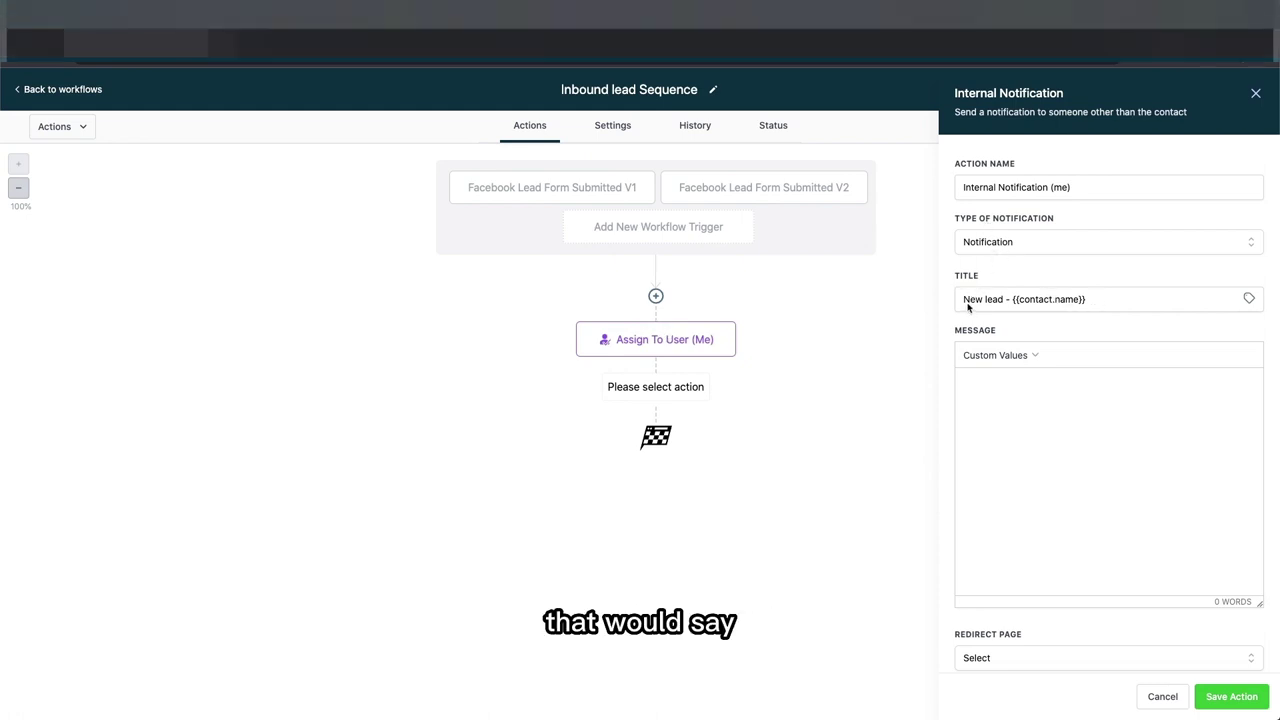
drag(966, 298, 1106, 304)
key(ctrl+c)
click(1042, 390)
key(ctrl+v)
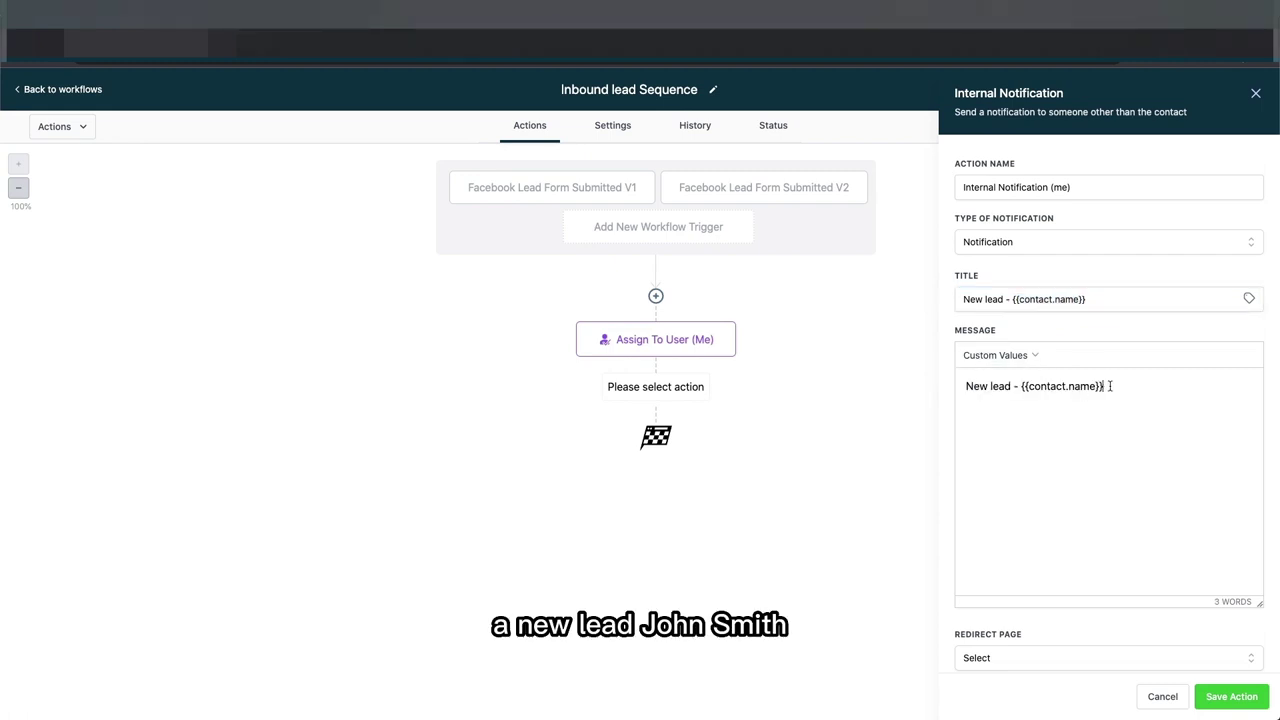
Finish the message so it says the lead 'has submitted their info on the ad'
text(has clicked)
key(BackSpace)
key(BackSpace)
key(BackSpace)
key(BackSpace)
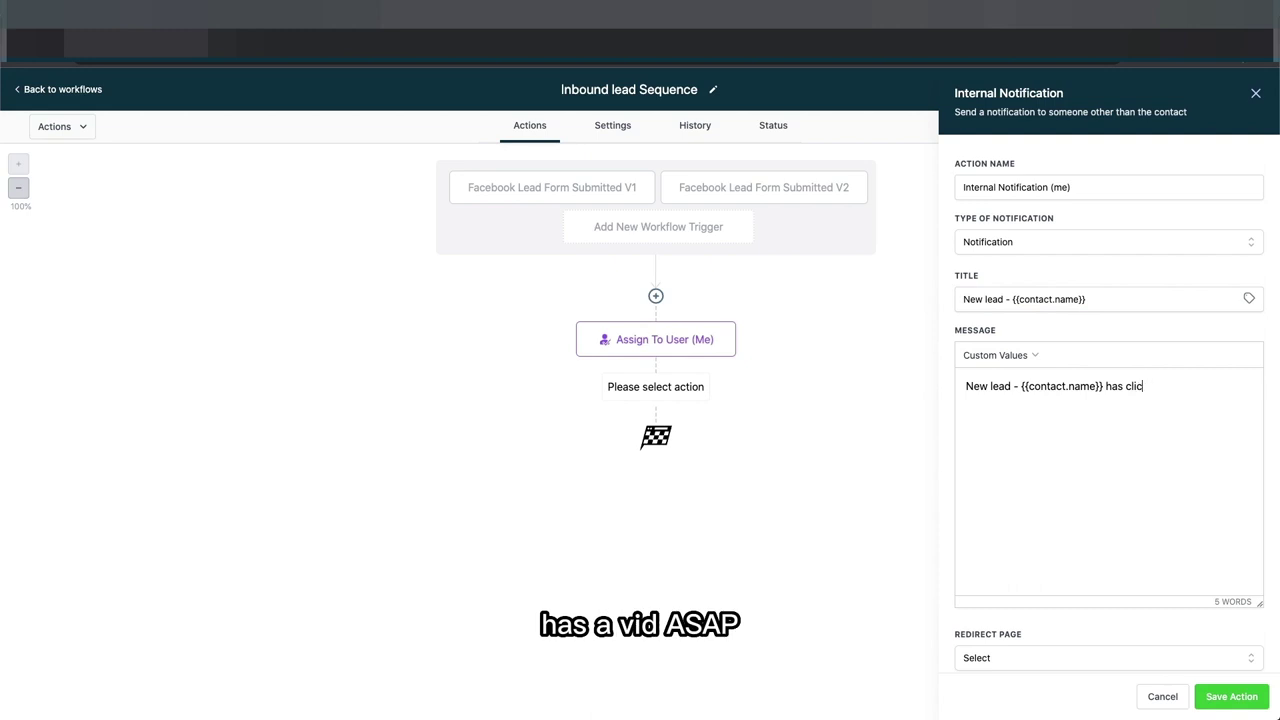
text(submitted their info)
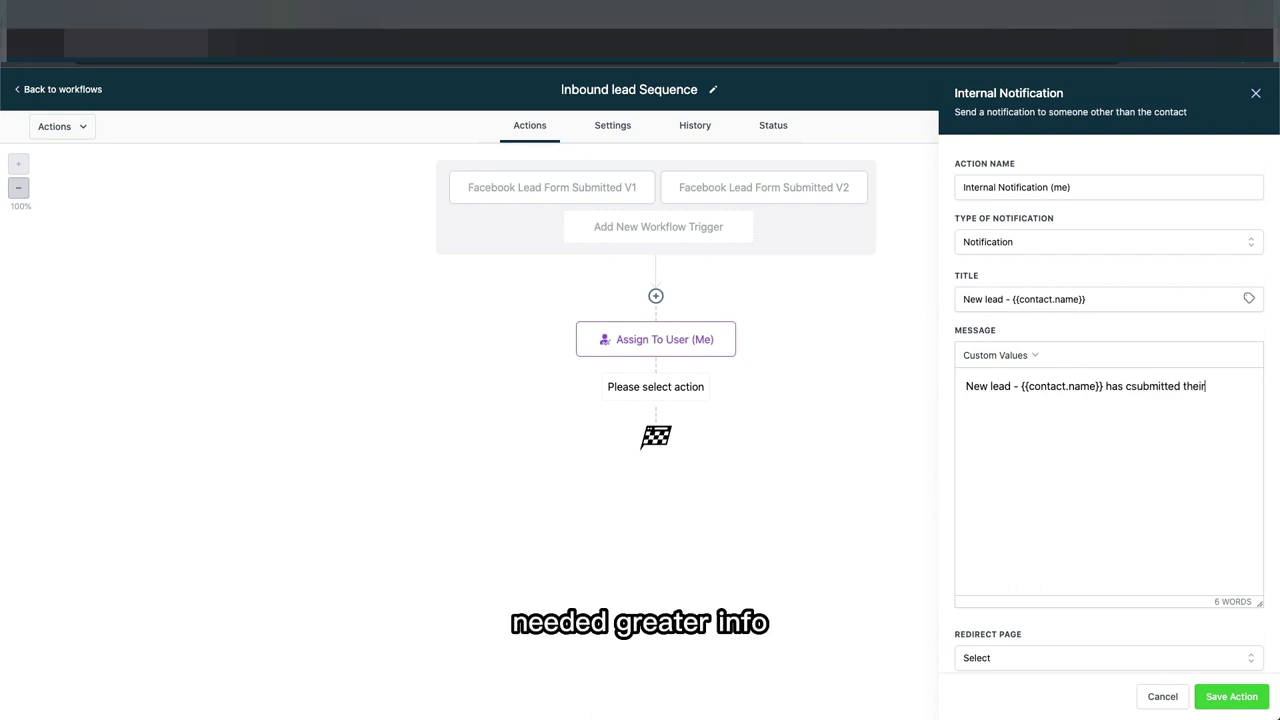
click(1132, 388)
key(BackSpace)
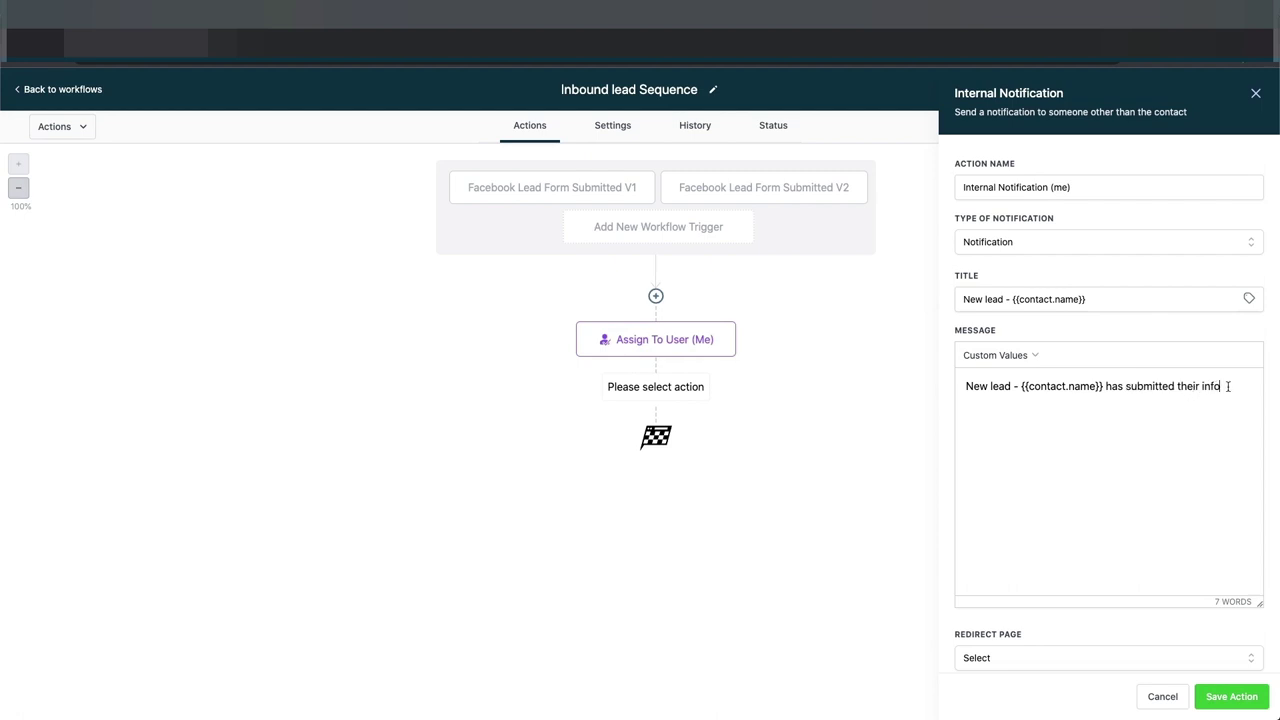
text(the ad)
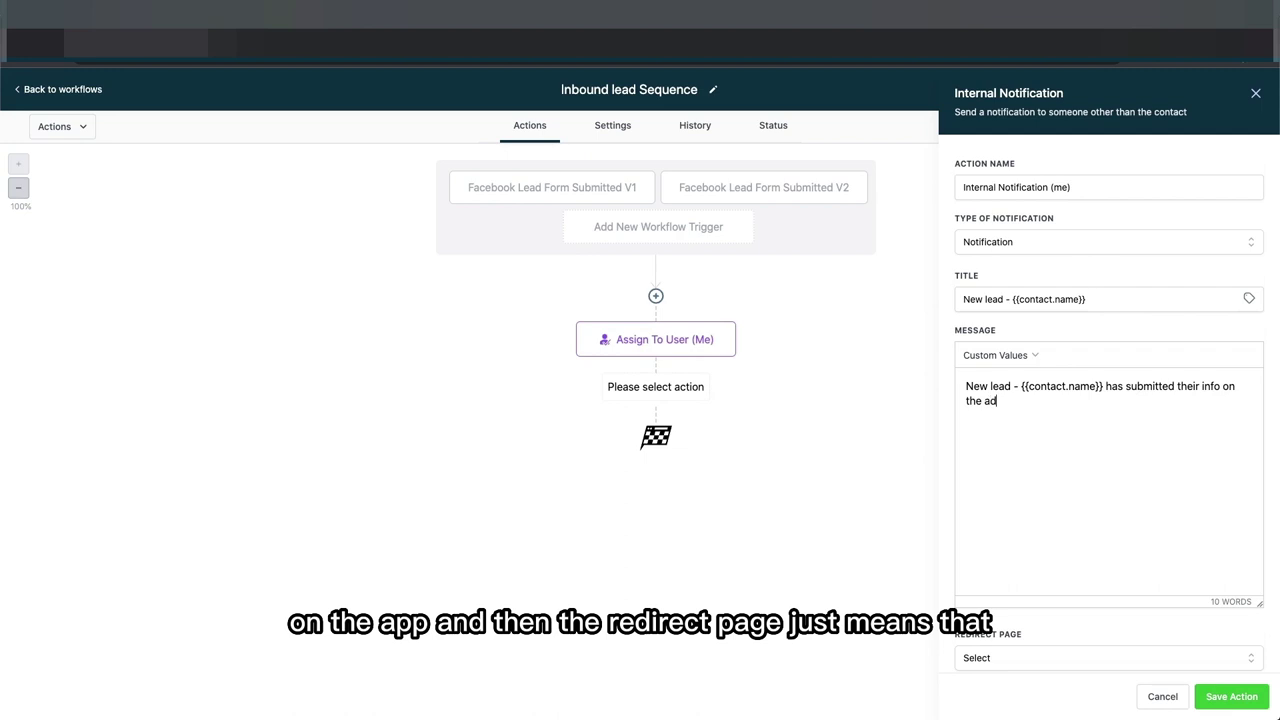
scroll(1132, 594, down, 1)
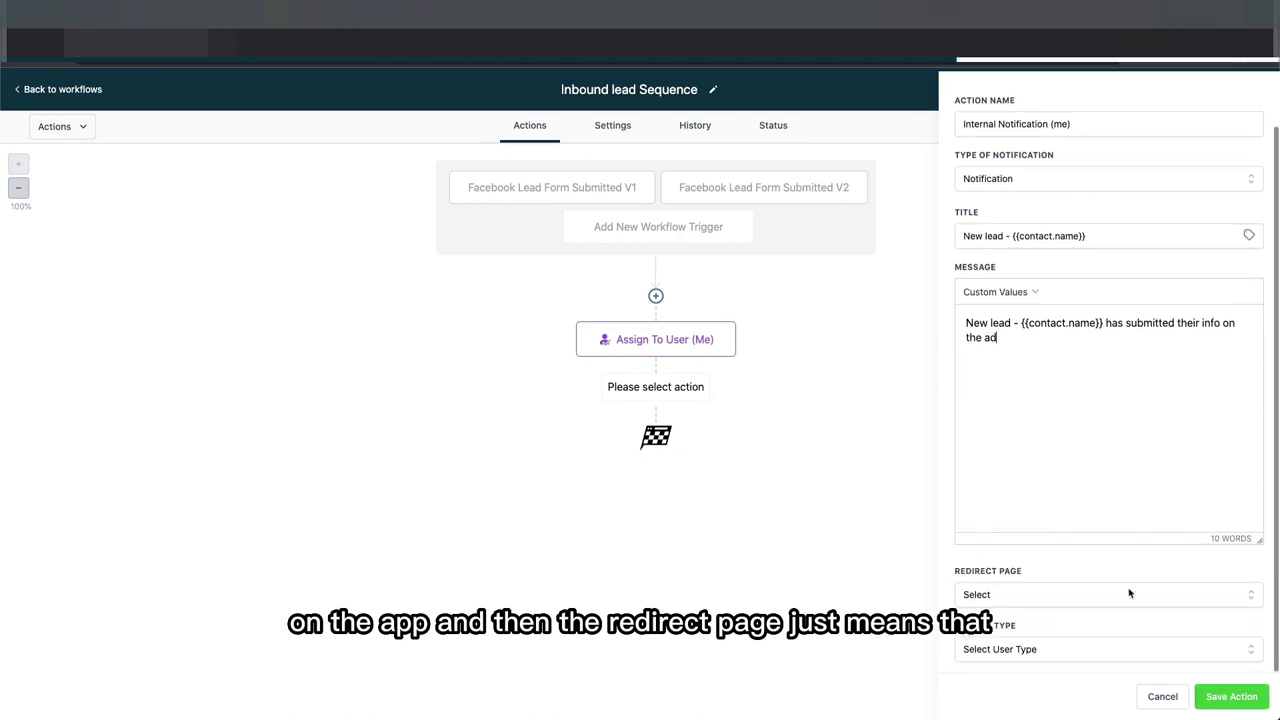
Redirect the notification to Conversation, send it to the contact's assigned user, and save the step
click(1020, 590)
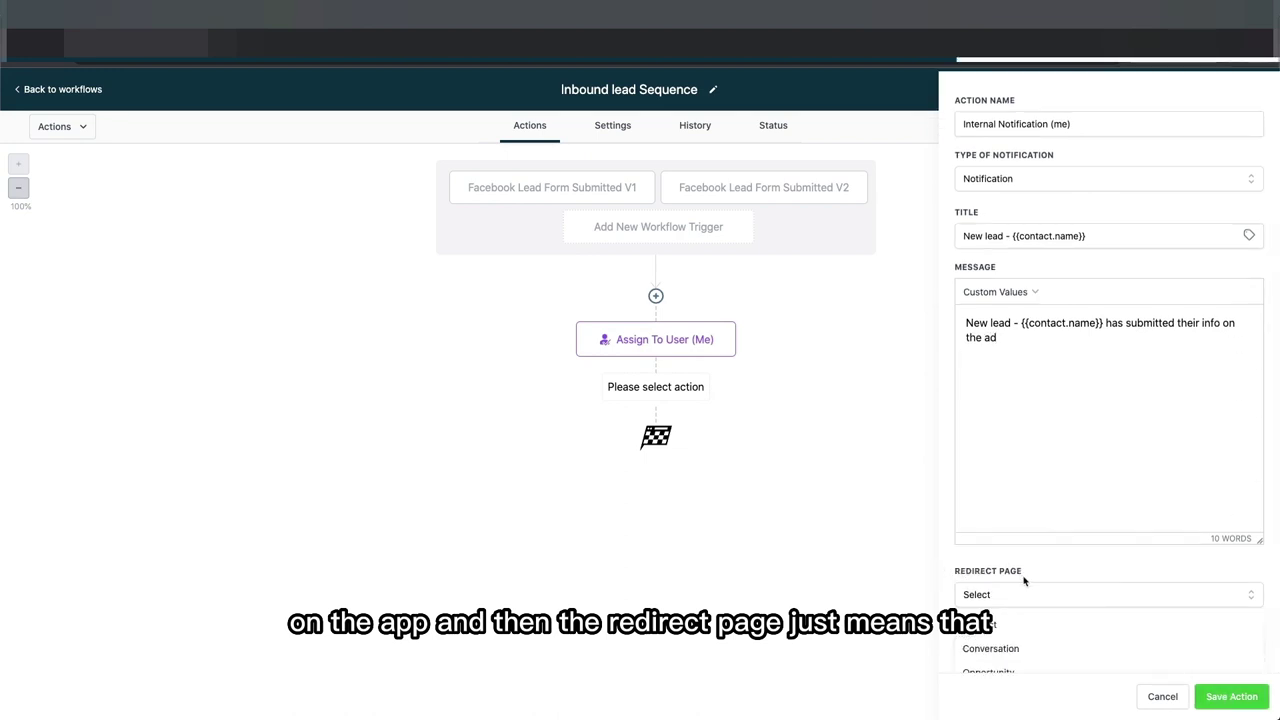
scroll(1022, 584, down, 1)
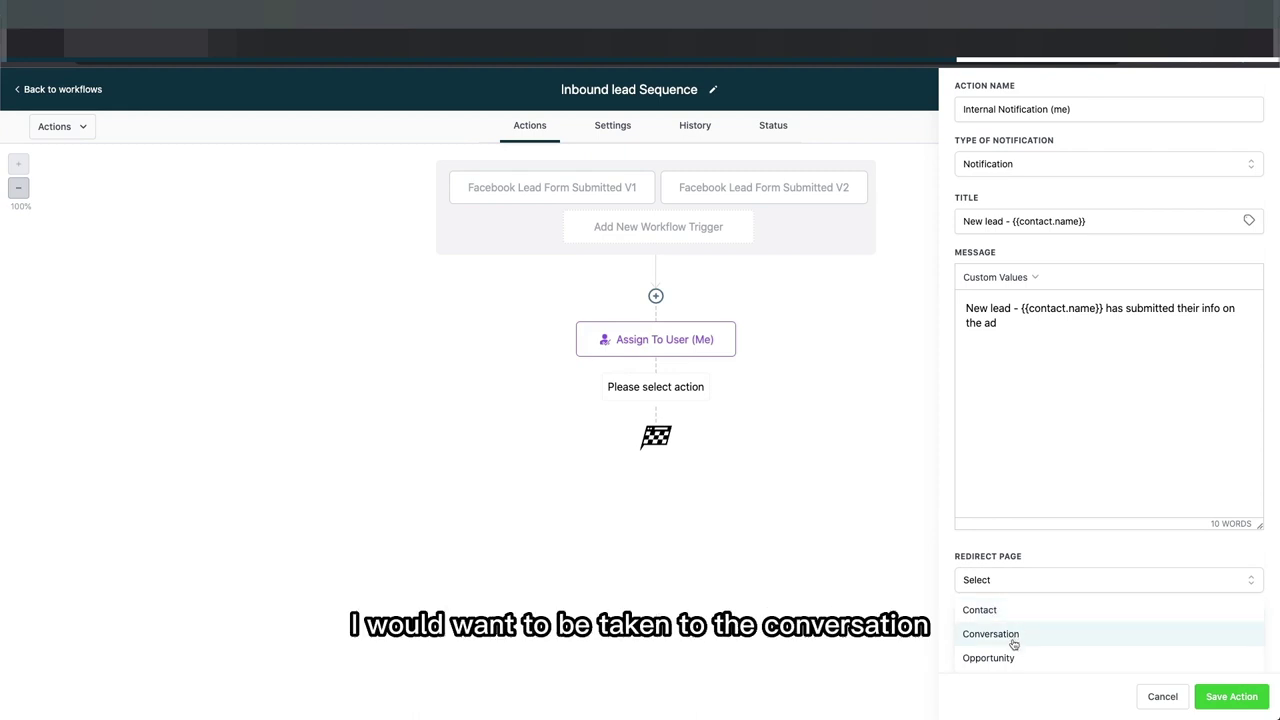
click(975, 636)
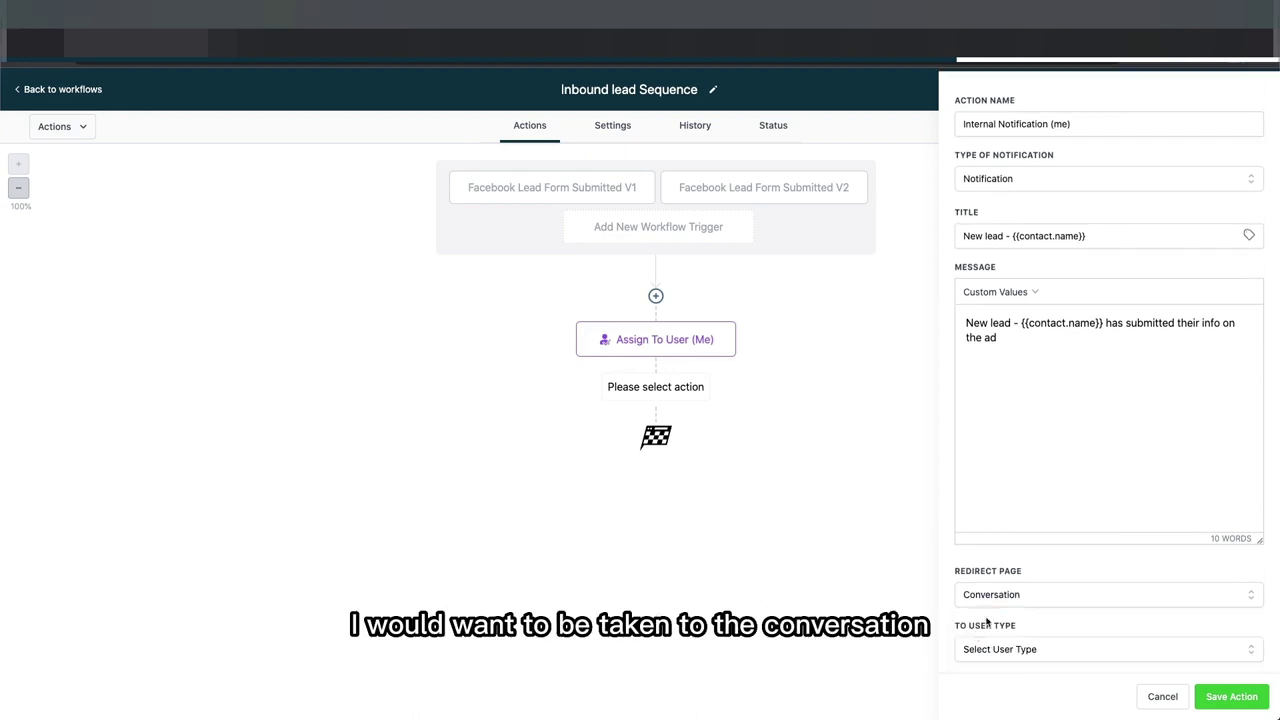
click(1045, 642)
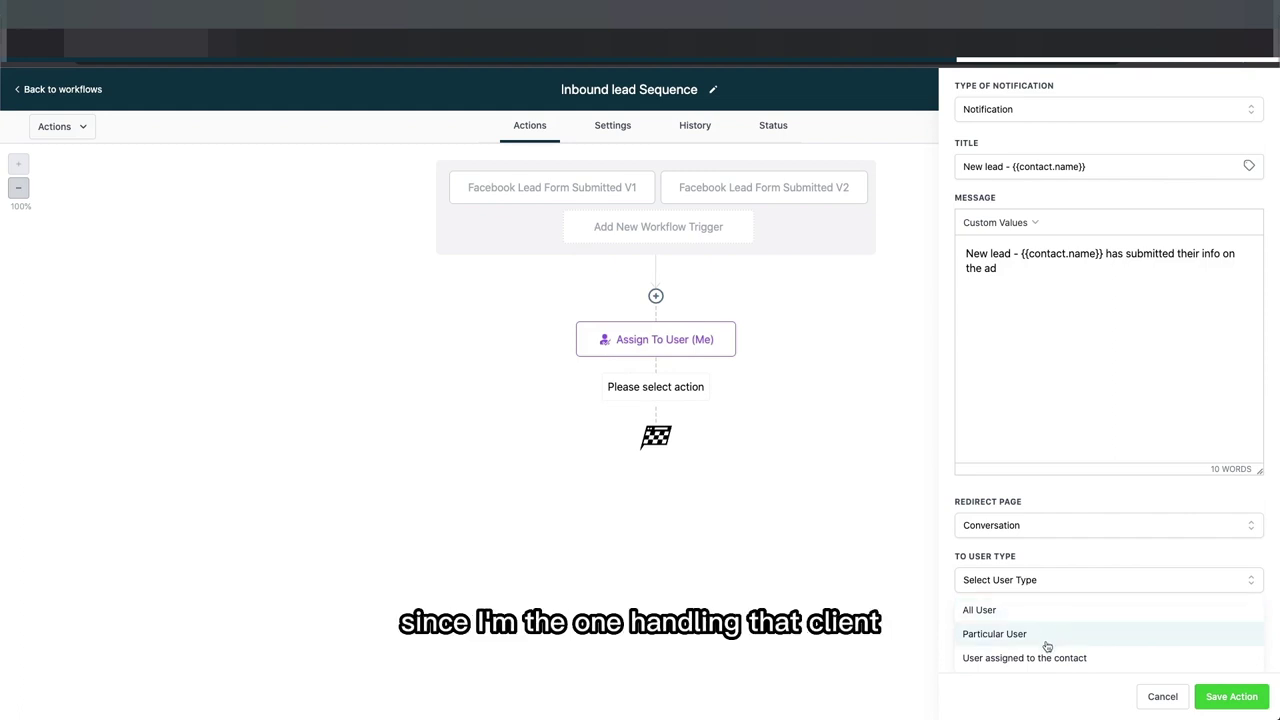
click(1044, 660)
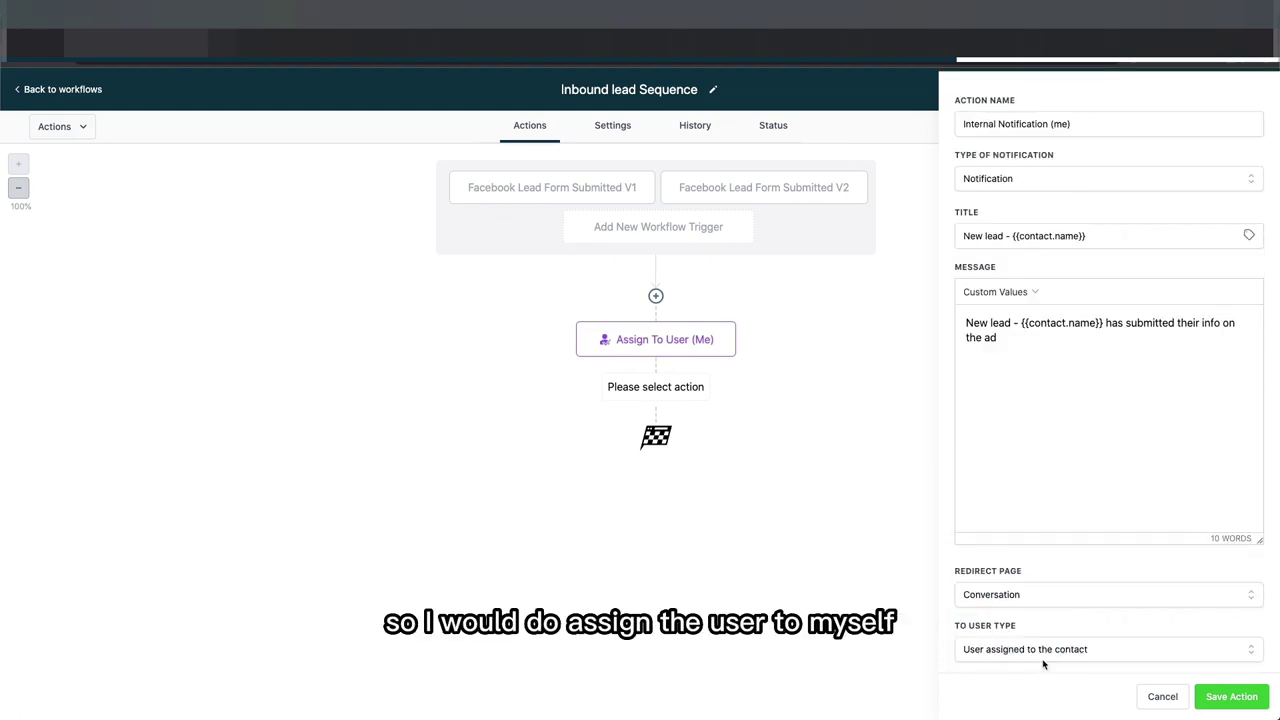
click(1229, 700)
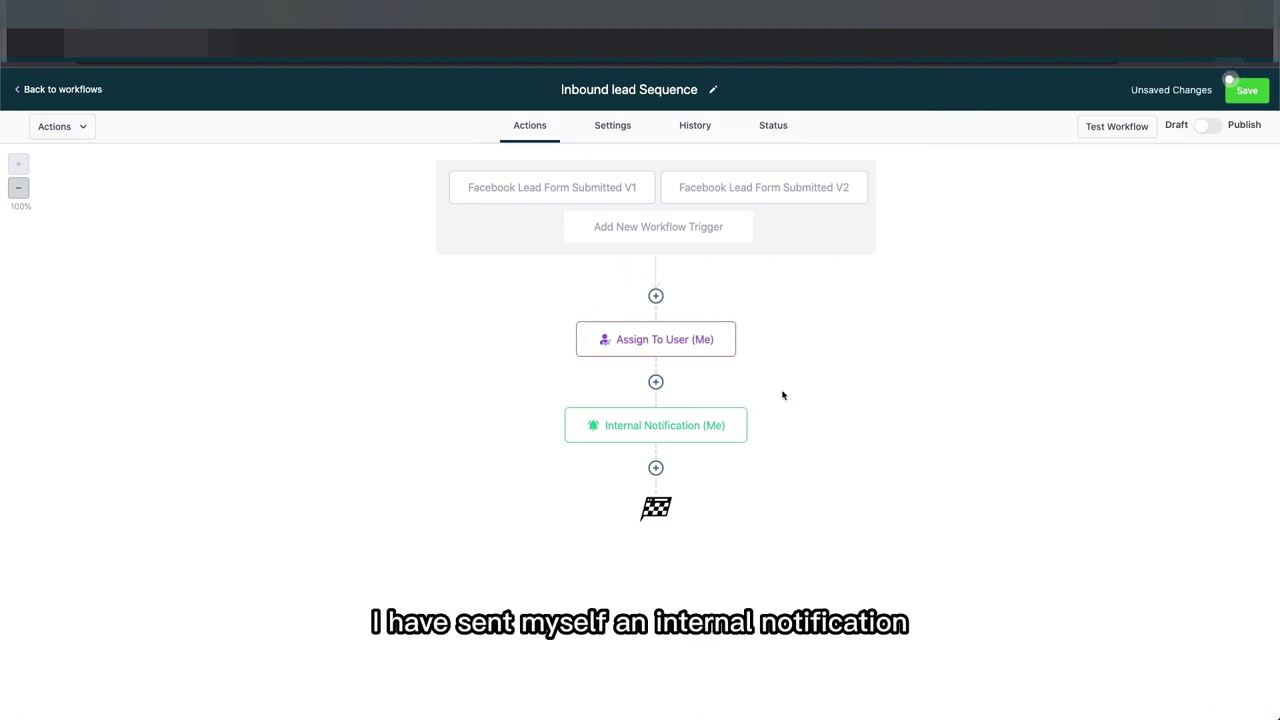
Add a Send SMS step after the internal notification and name it 'SMS First'
click(655, 467)
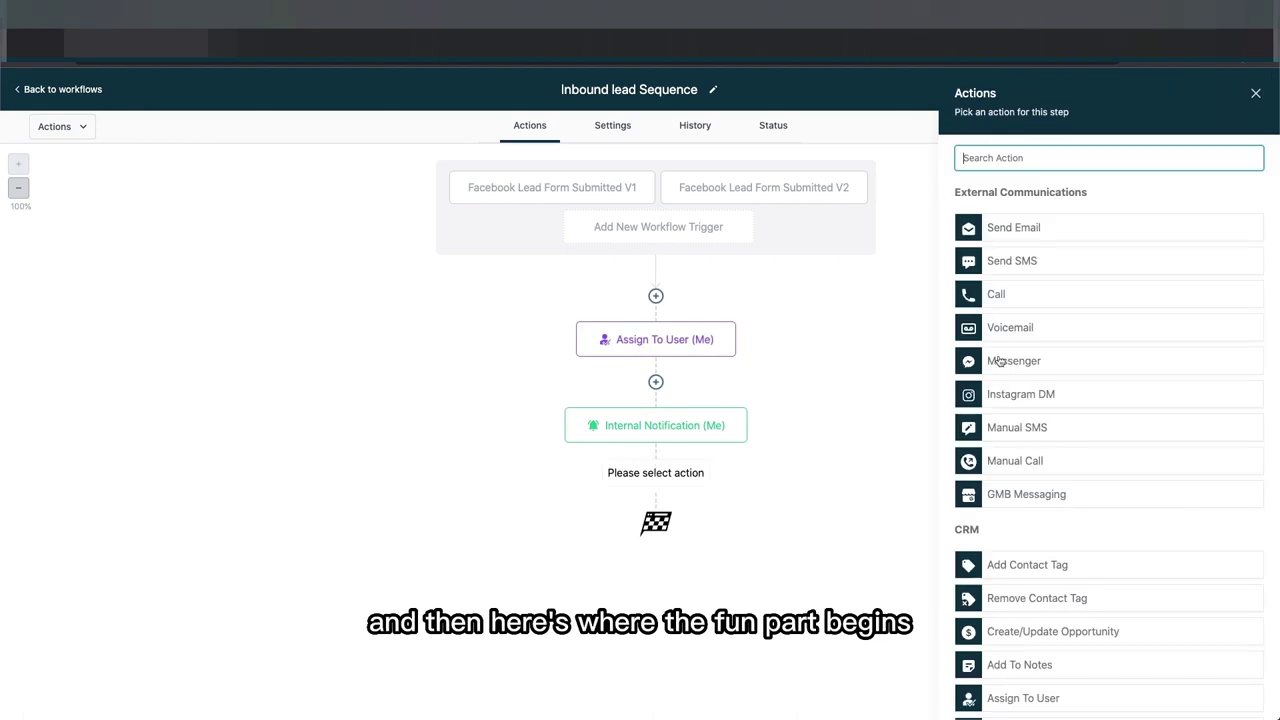
click(1068, 262)
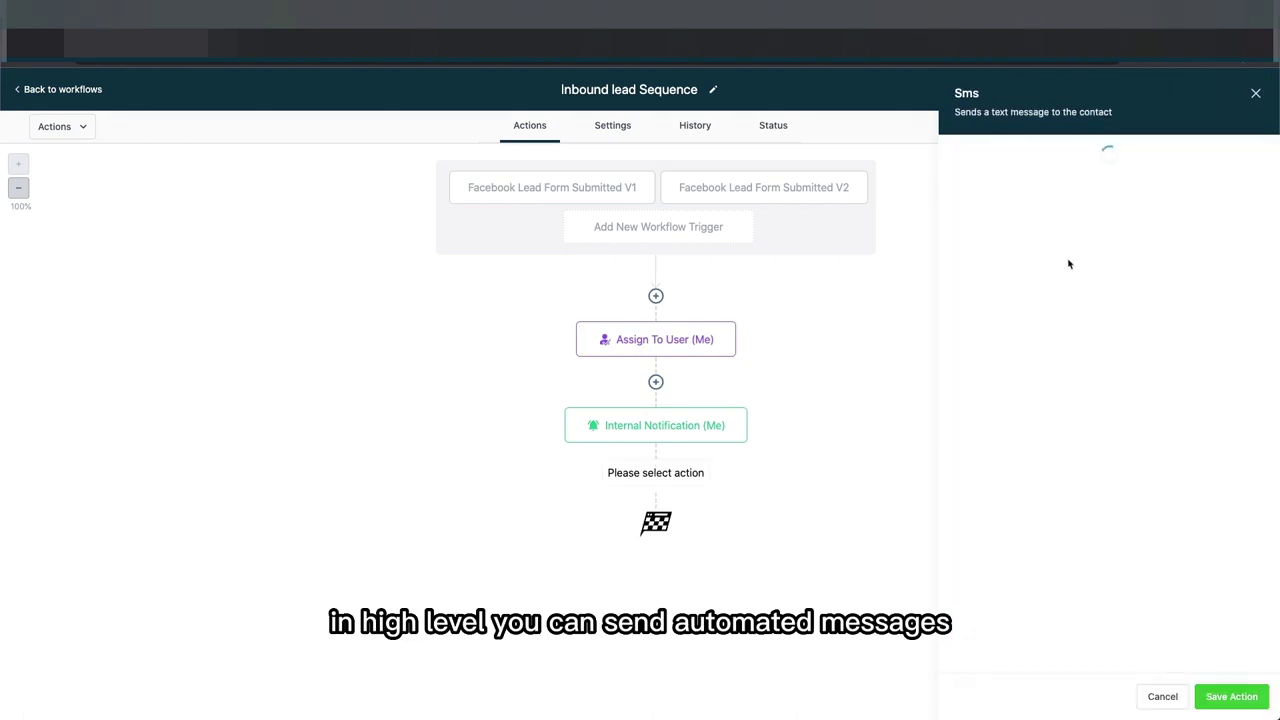
click(992, 211)
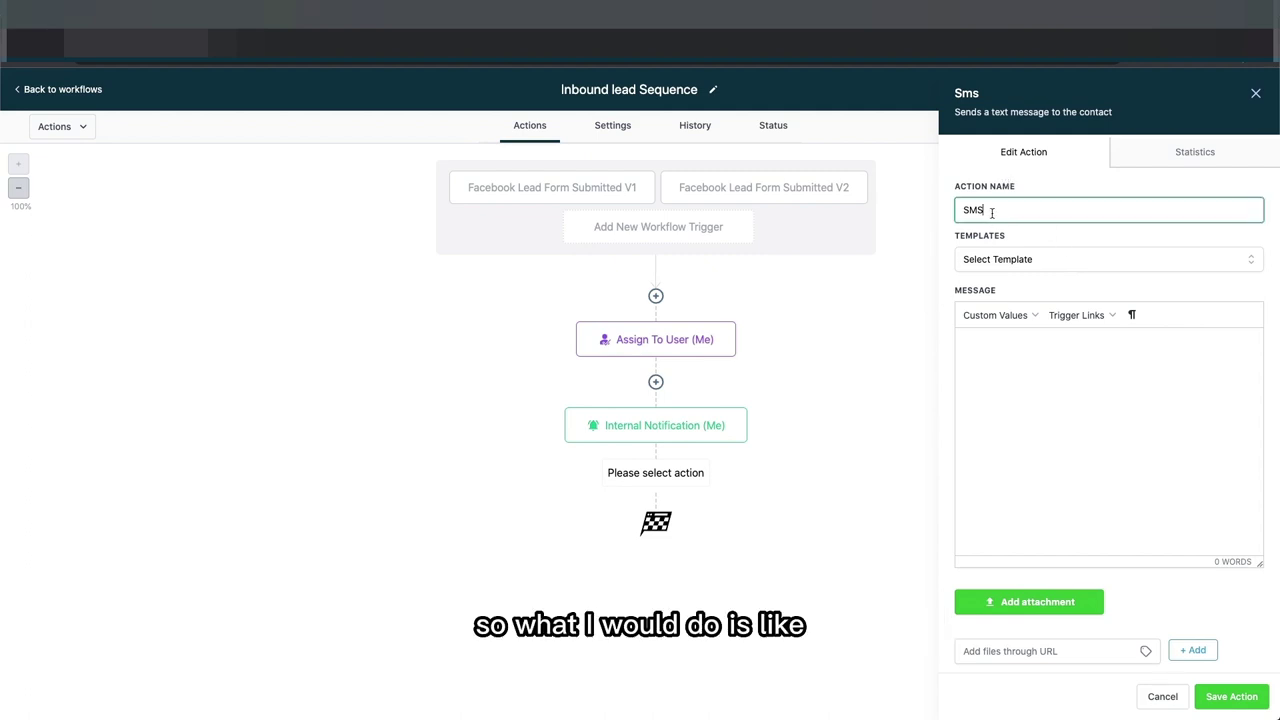
text(First)
Write '{Contact First Name}, I noticed you claimed our offer. Let me help you book an appointment!' and save
click(992, 342)
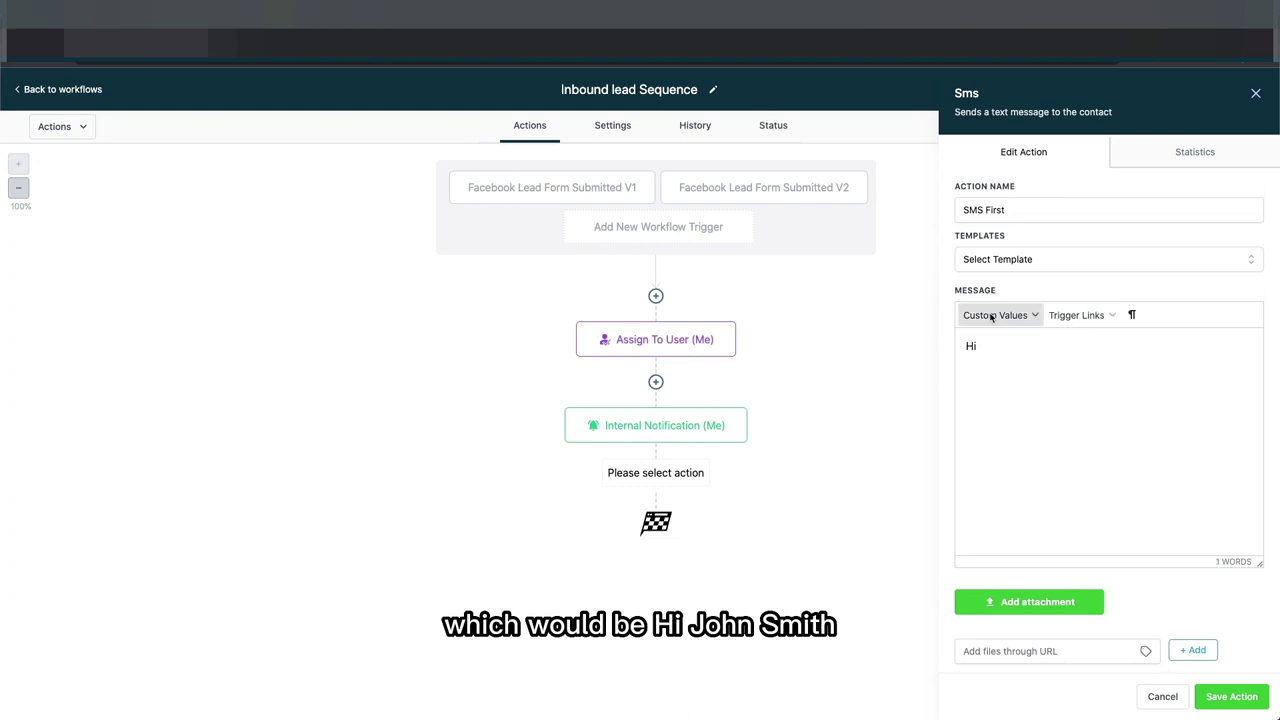
click(991, 317)
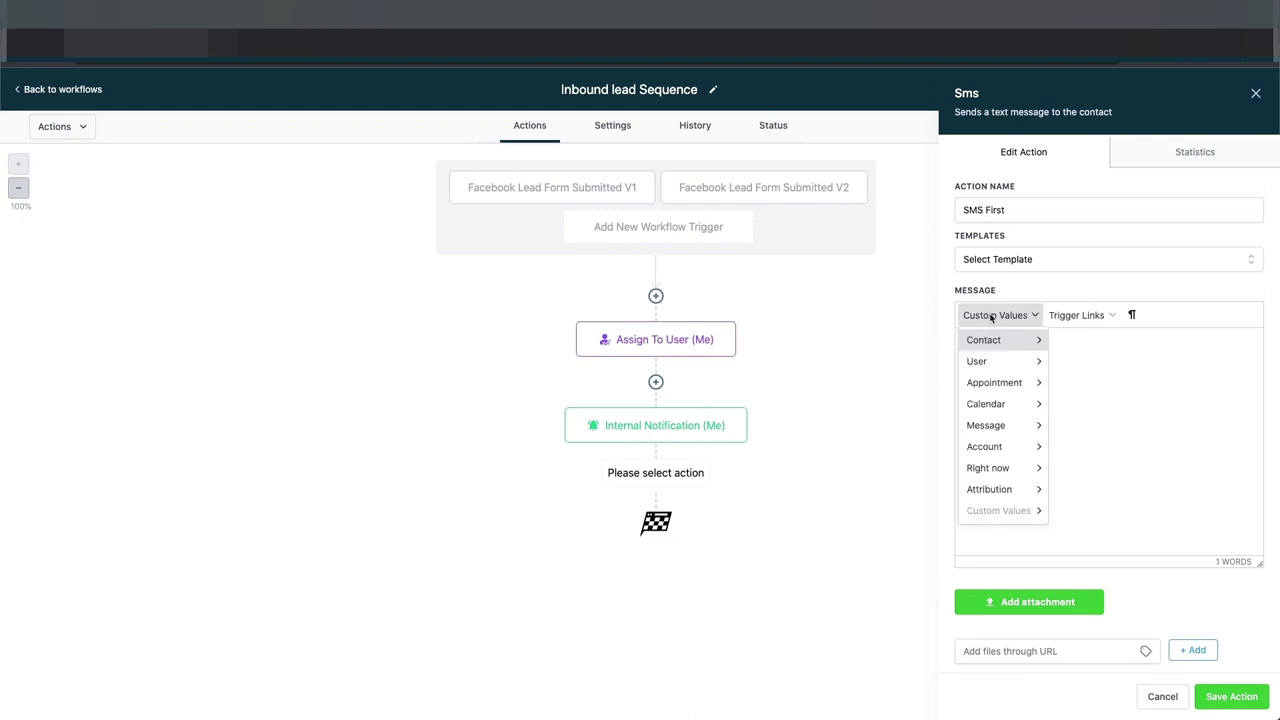
mouse_move(988, 343)
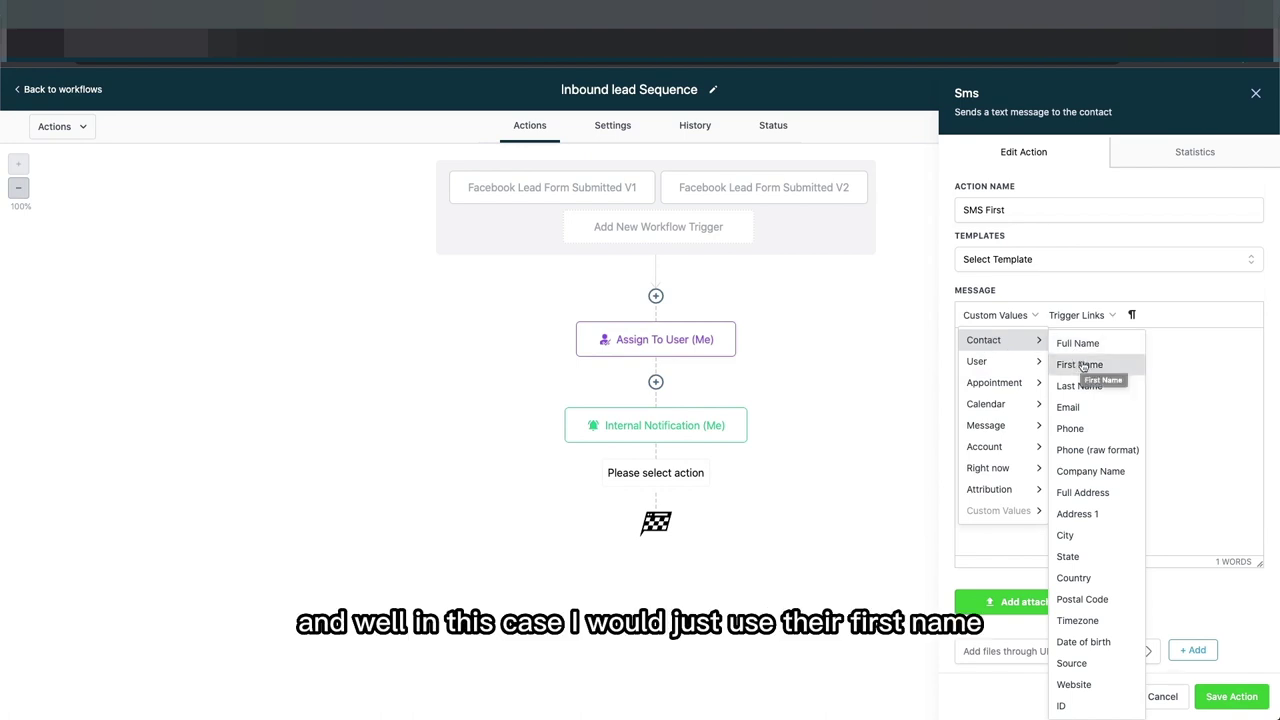
click(1120, 370)
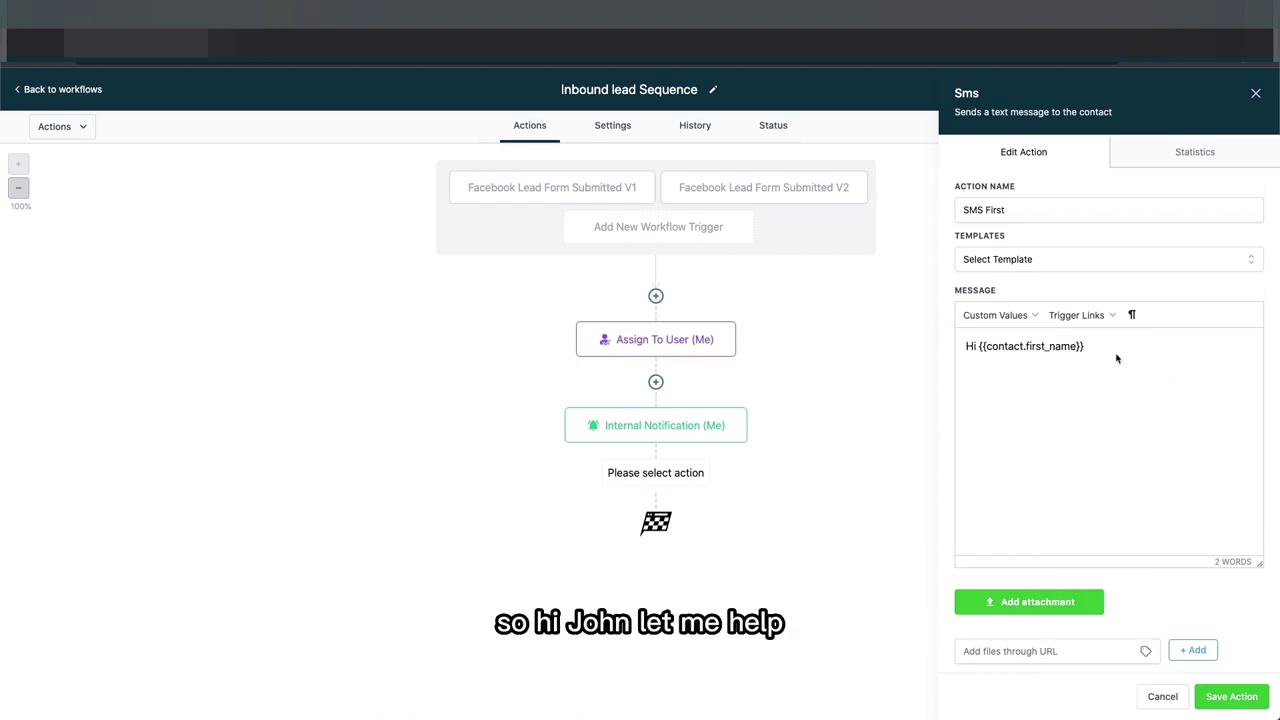
text(, I noticed you claimed our offer. Let me k)
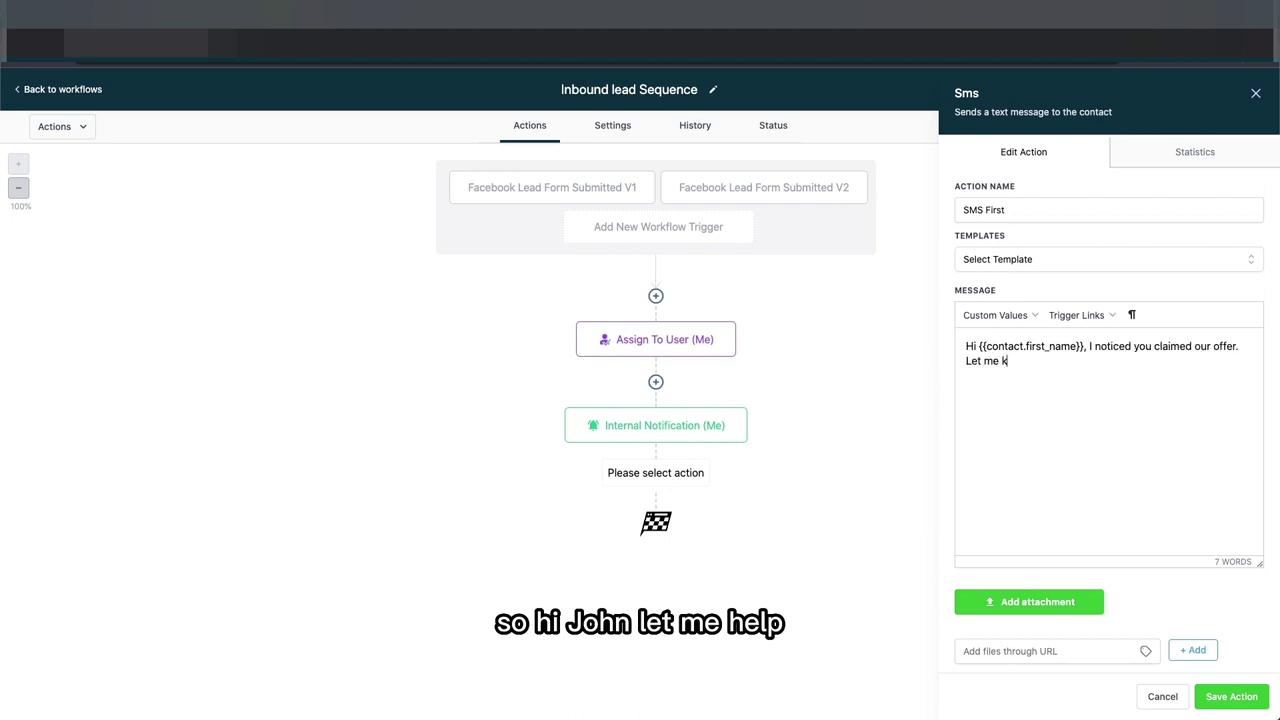
key(BackSpace)
text(help you )
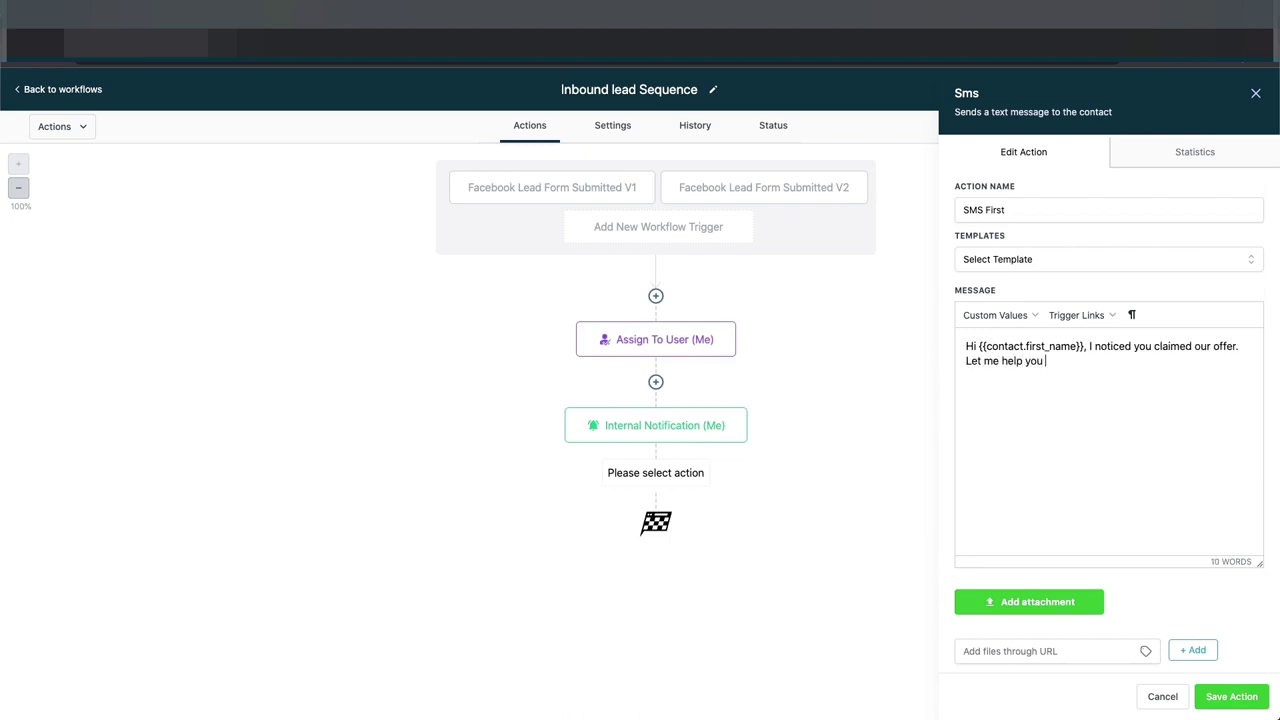
text(book an appo)
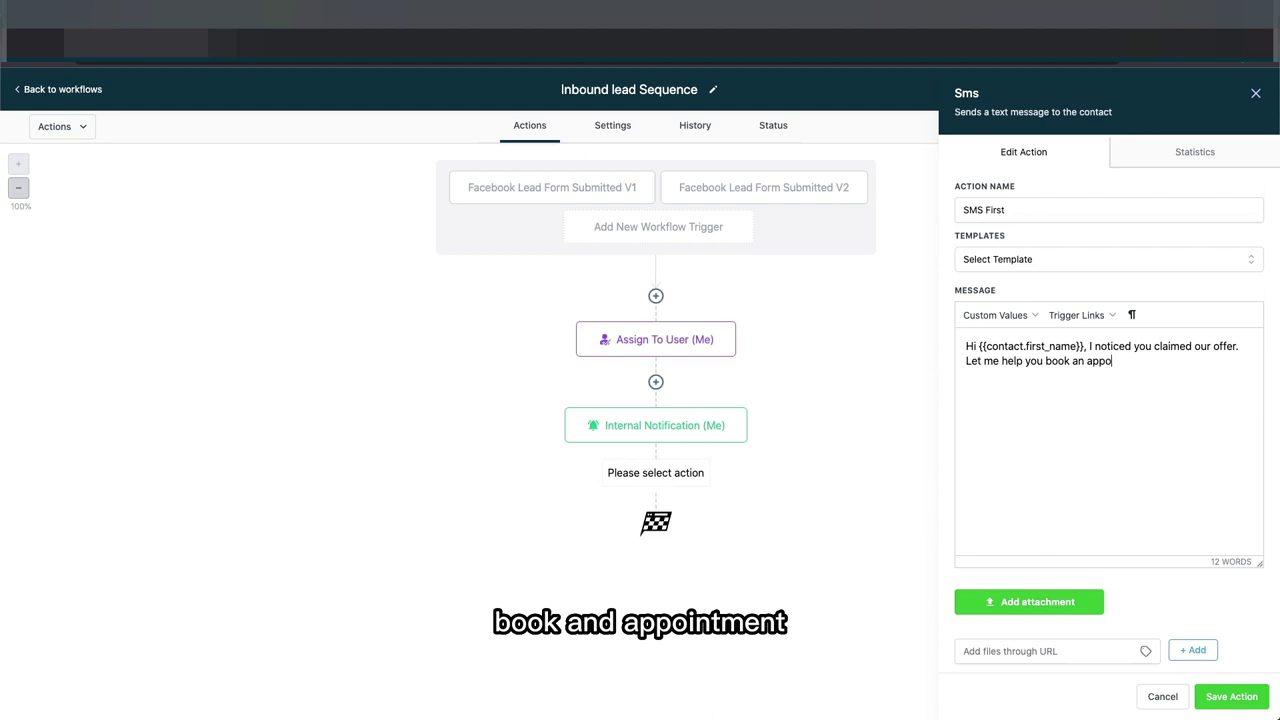
text(intment!)
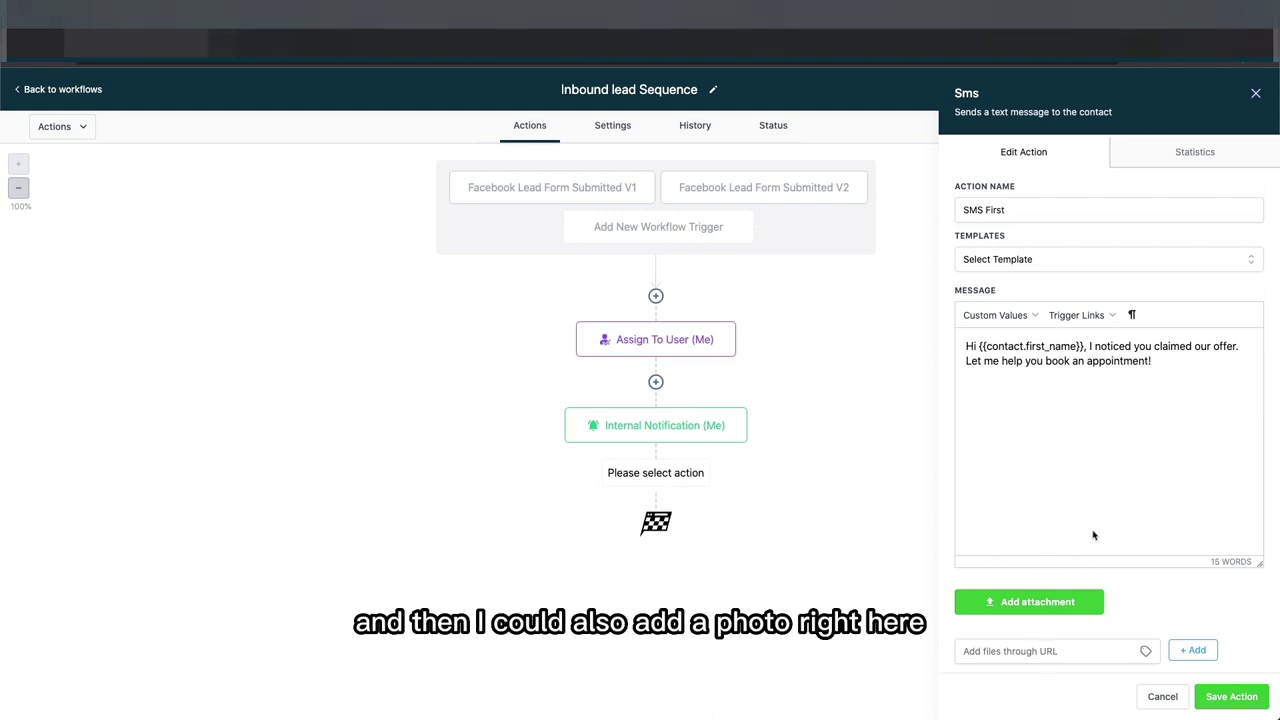
click(1222, 696)
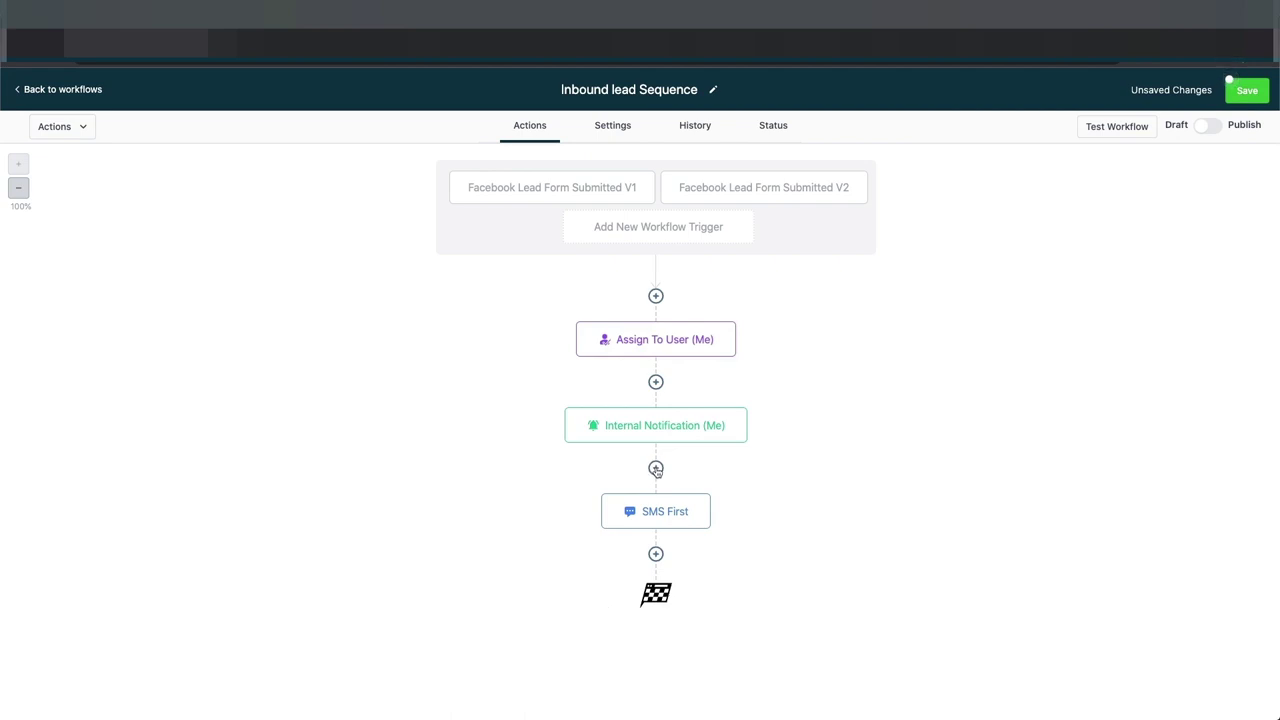
Insert a Wait action between Internal Notification and SMS First
mouse_move(669, 515)
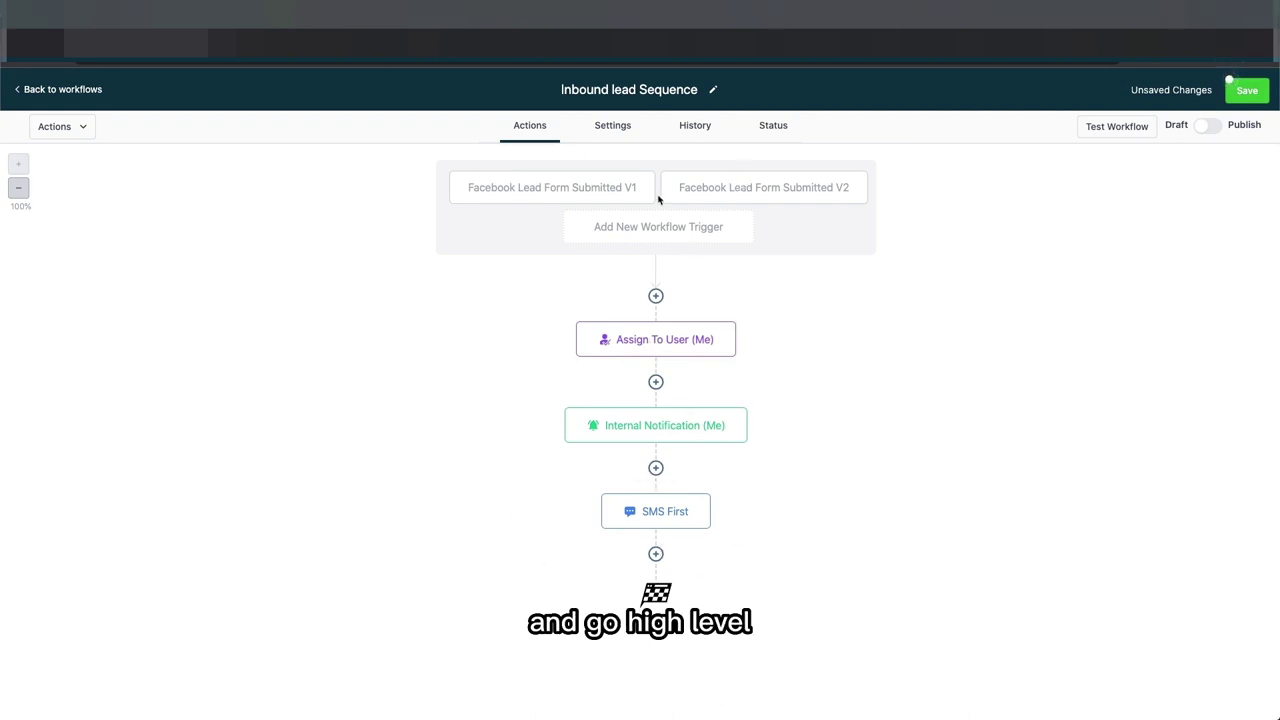
click(656, 469)
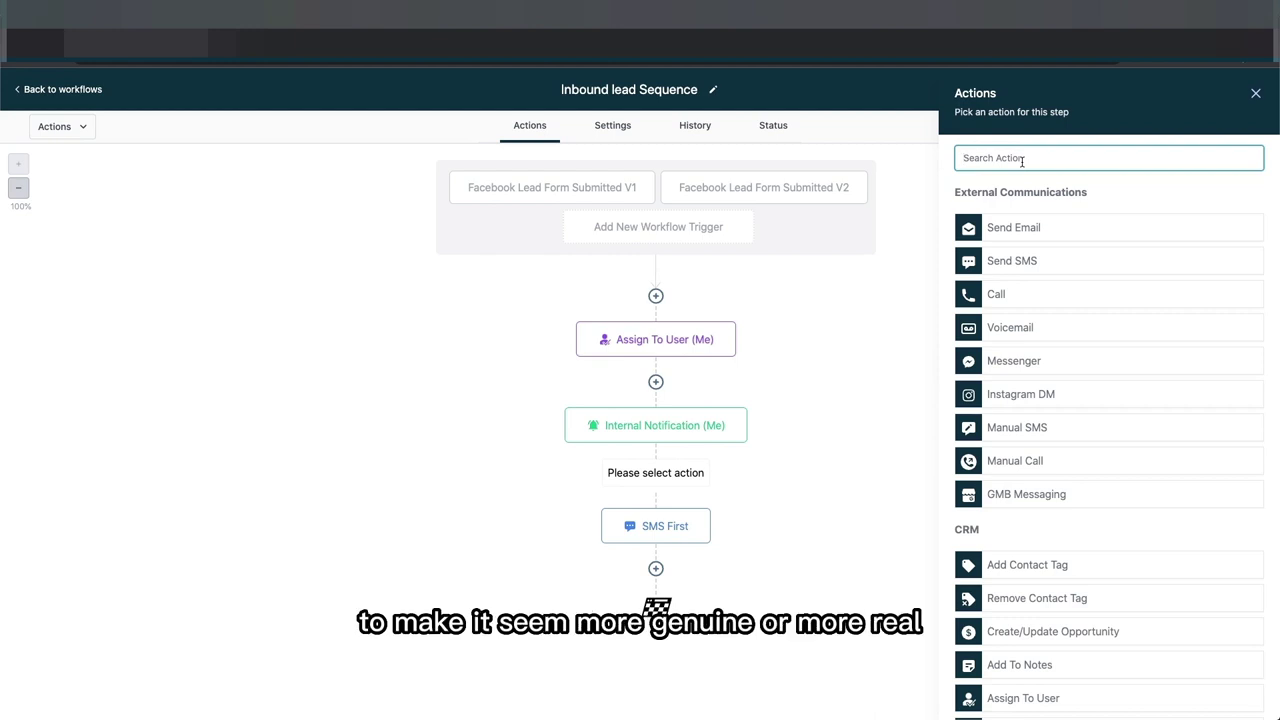
text(wait)
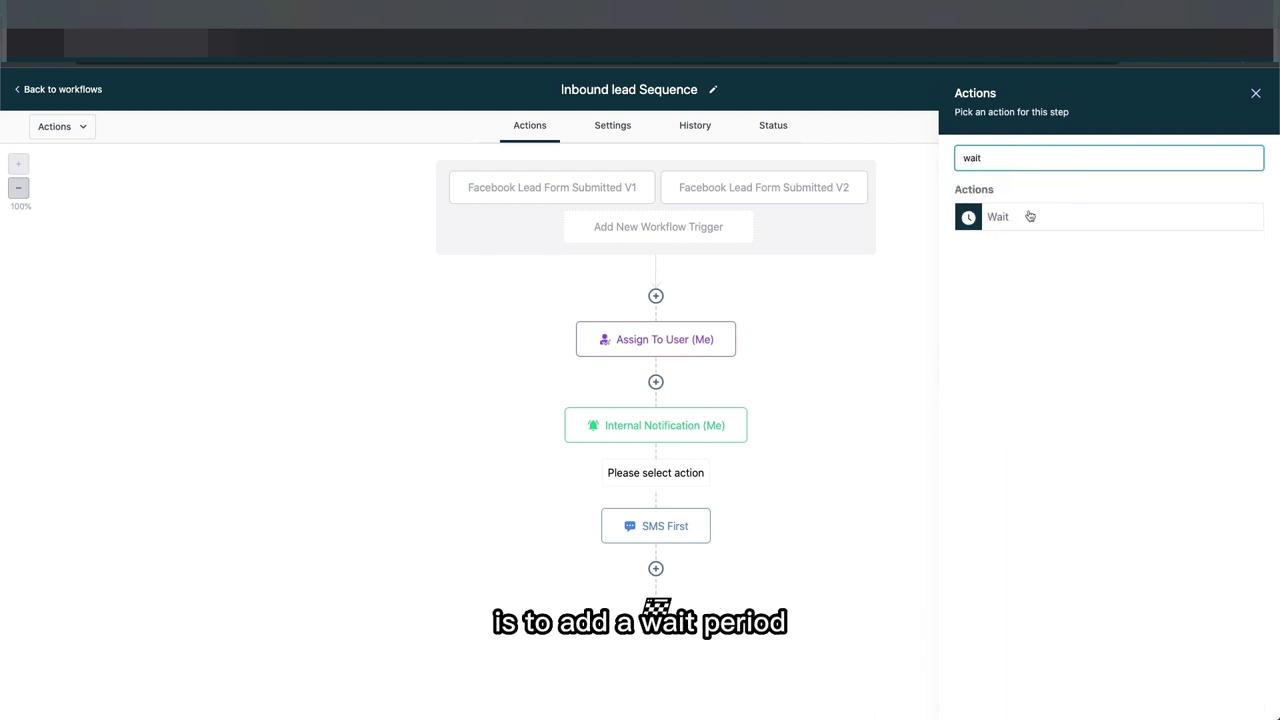
click(1000, 218)
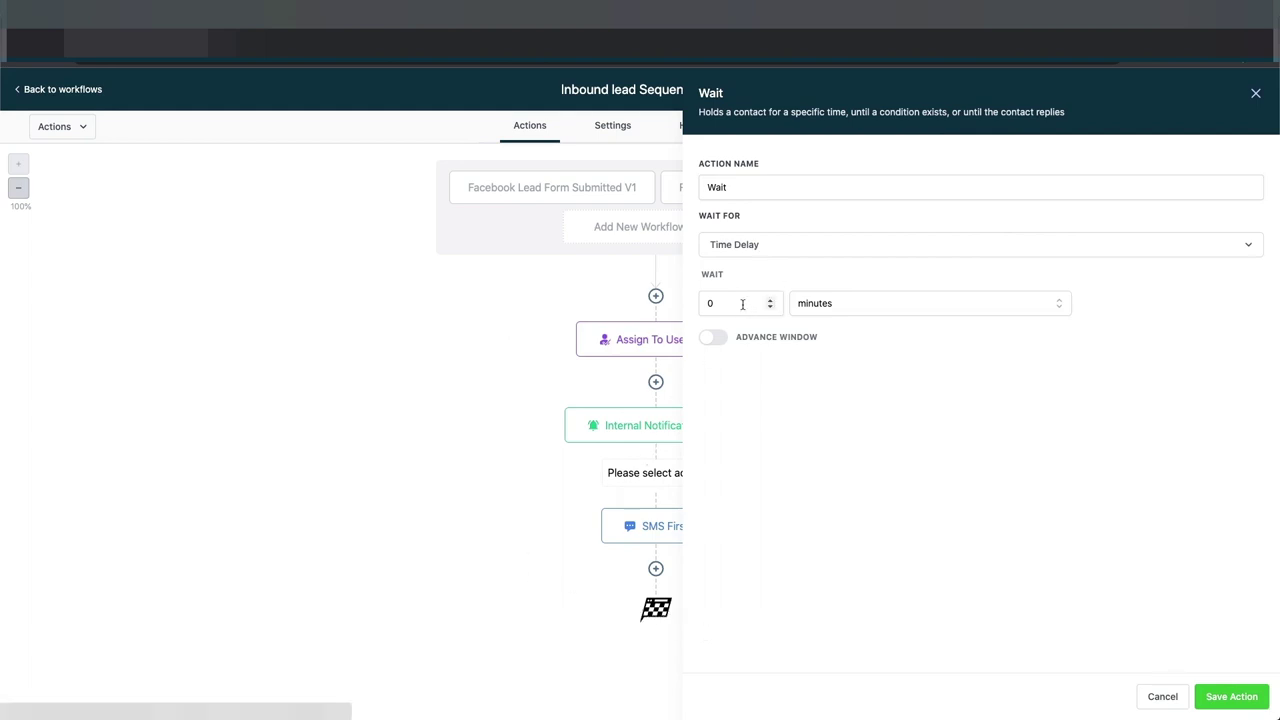
Save a 10-minute Time Delay with an advance window: all seven days, 09:00 AM–5:00 PM
click(749, 246)
scroll(752, 380, down, 2)
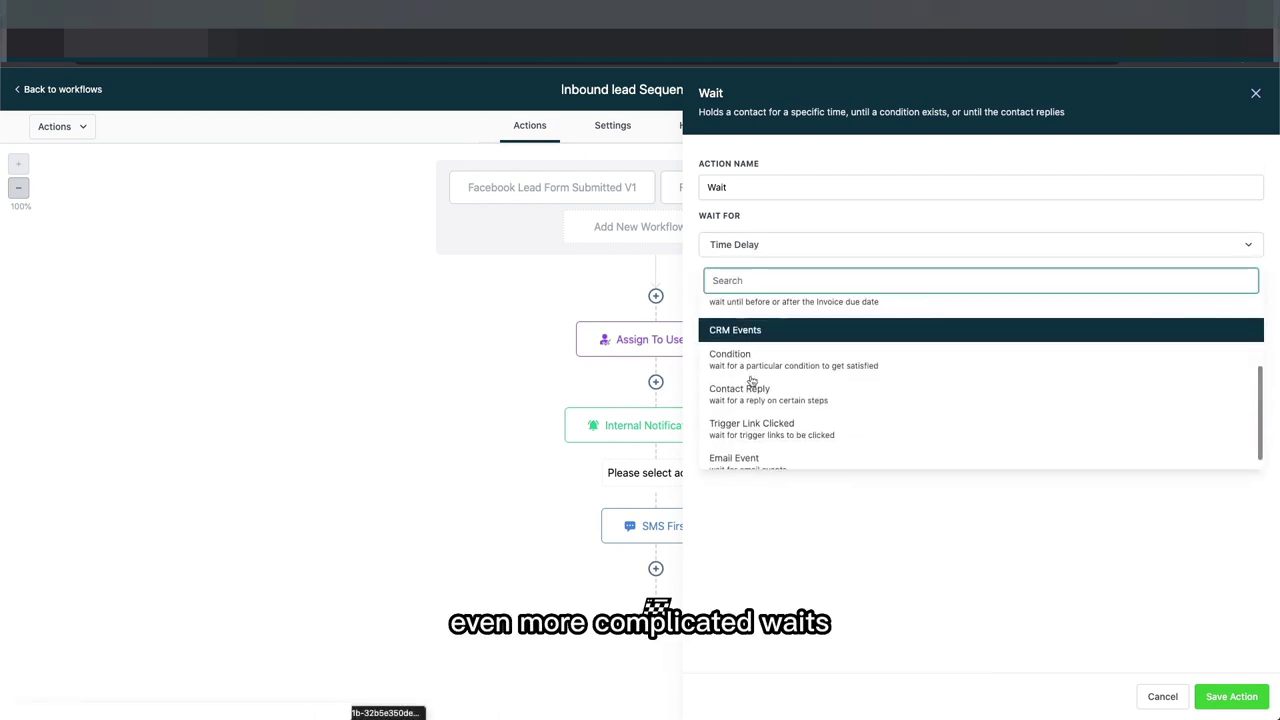
scroll(751, 385, down, 1)
scroll(767, 410, up, 3)
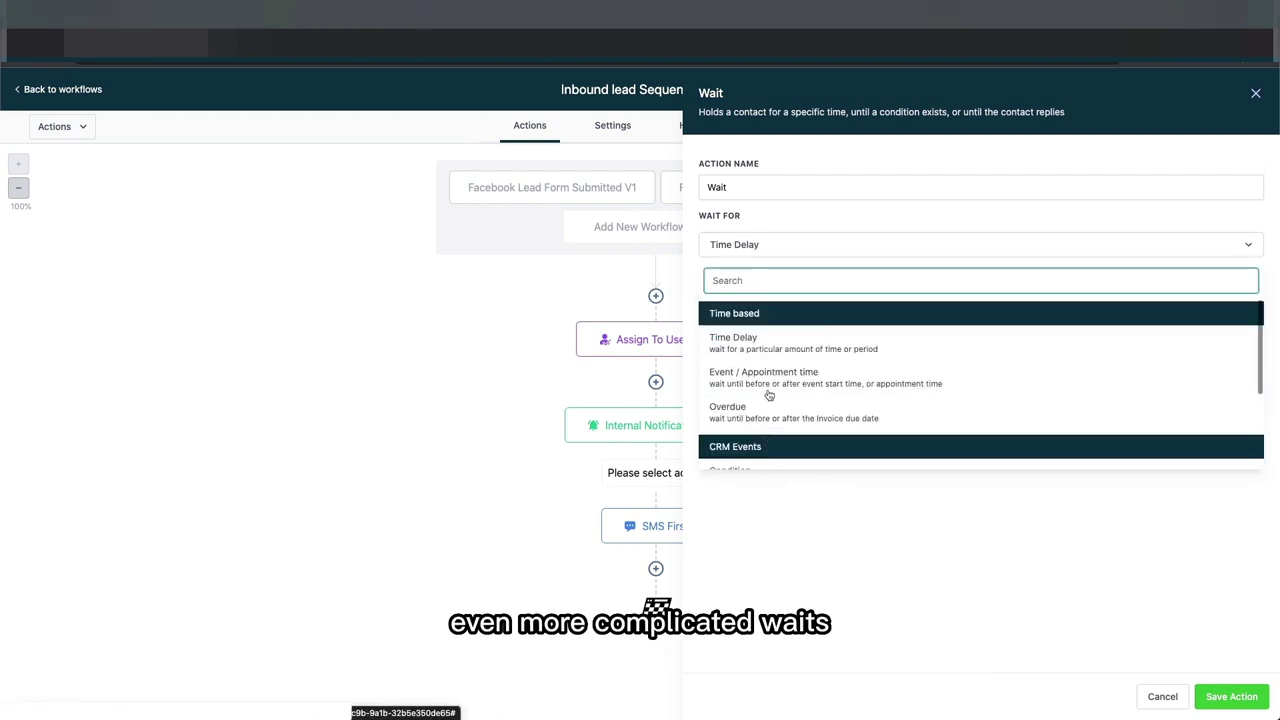
click(735, 342)
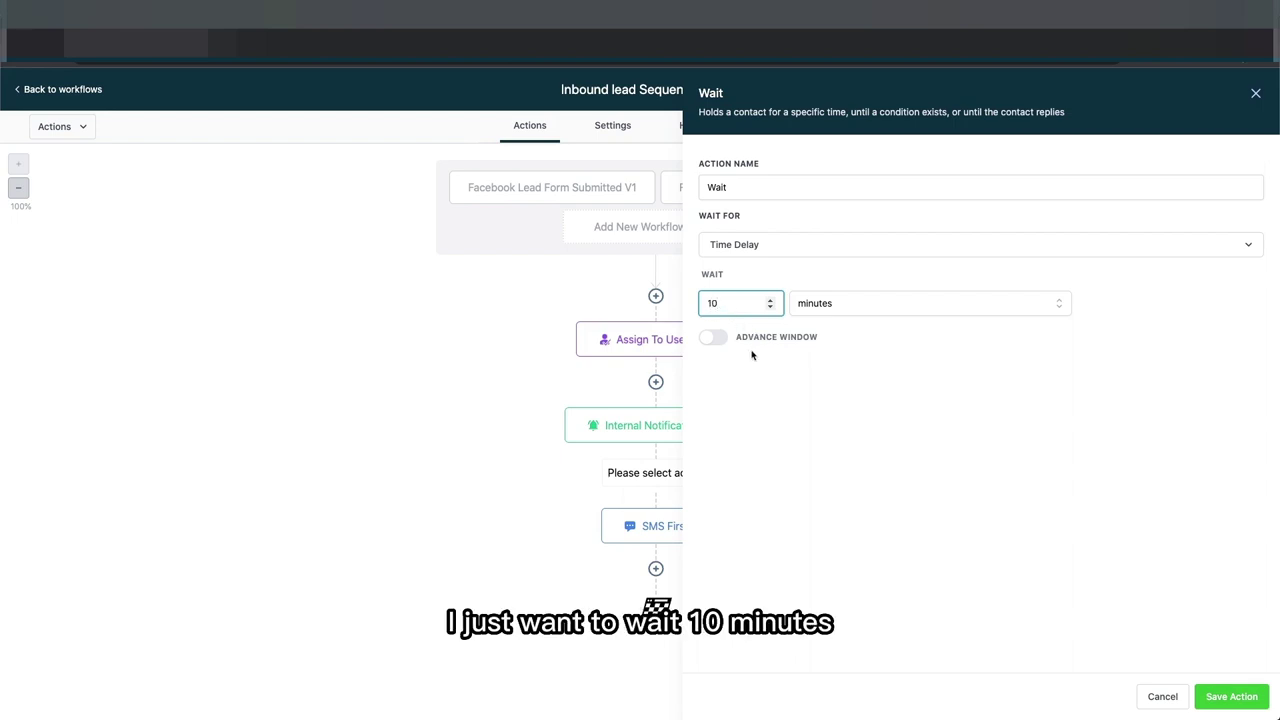
click(714, 339)
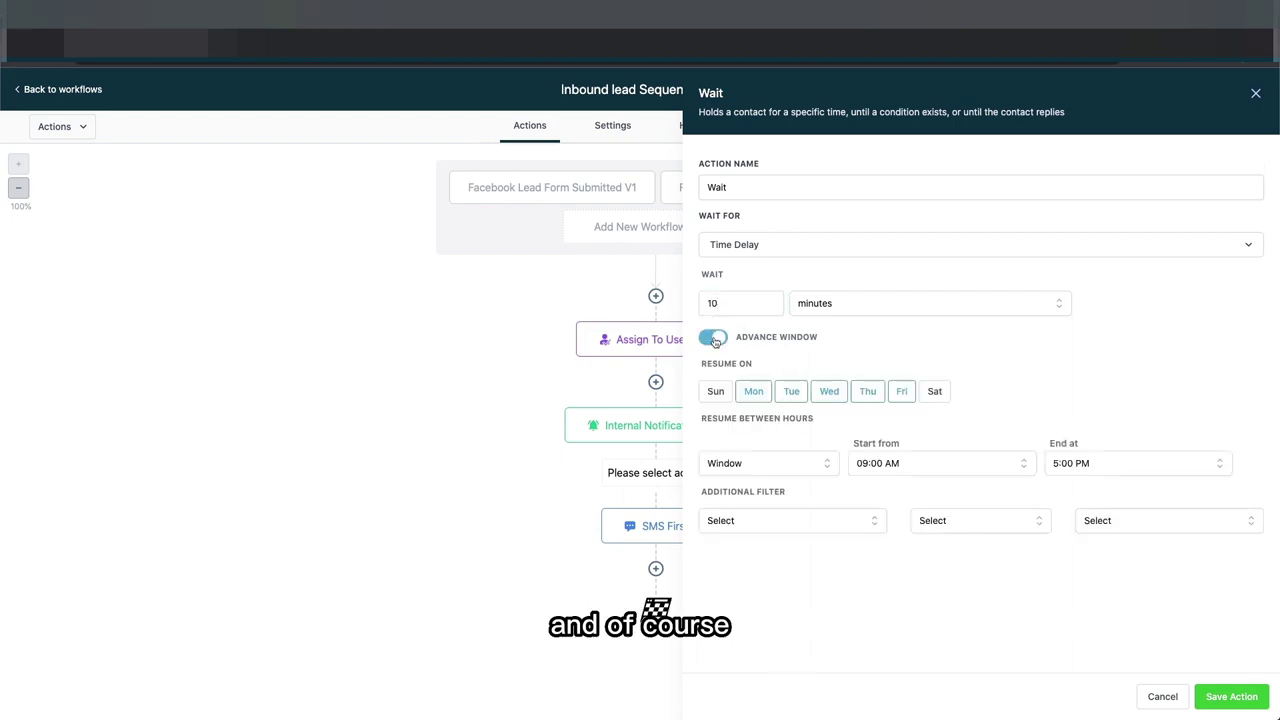
click(715, 391)
click(933, 391)
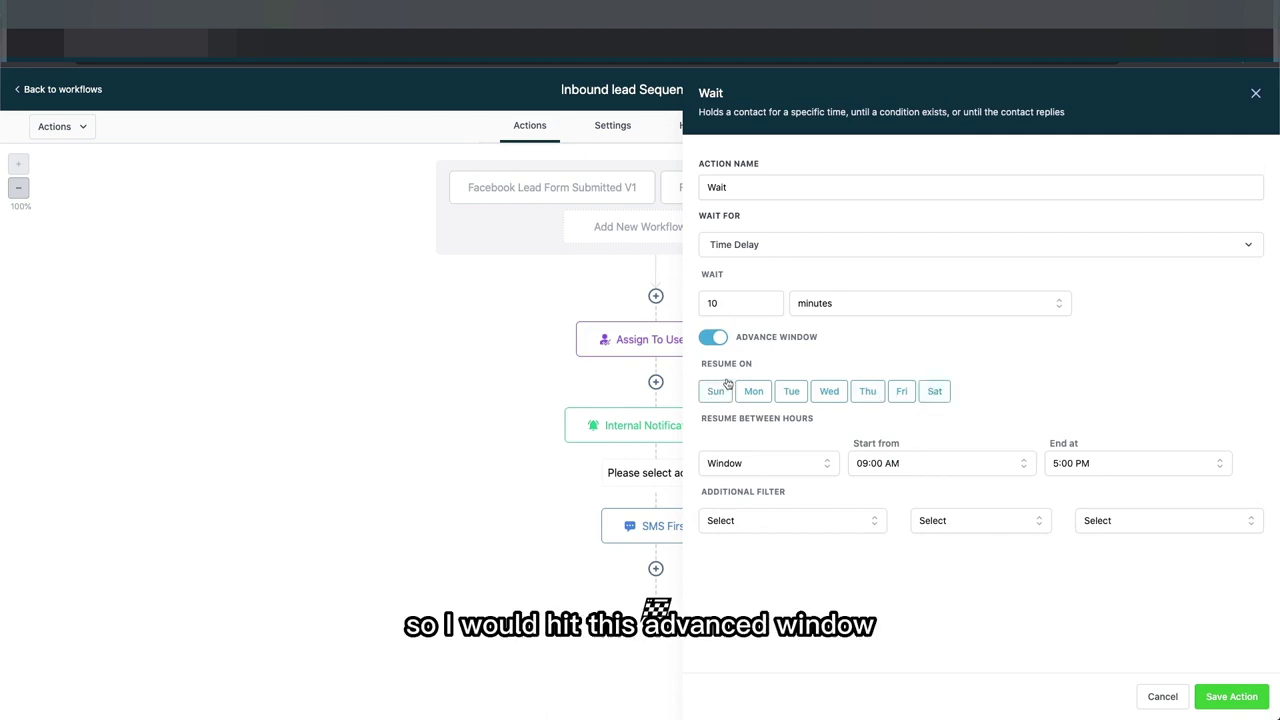
click(814, 463)
click(905, 443)
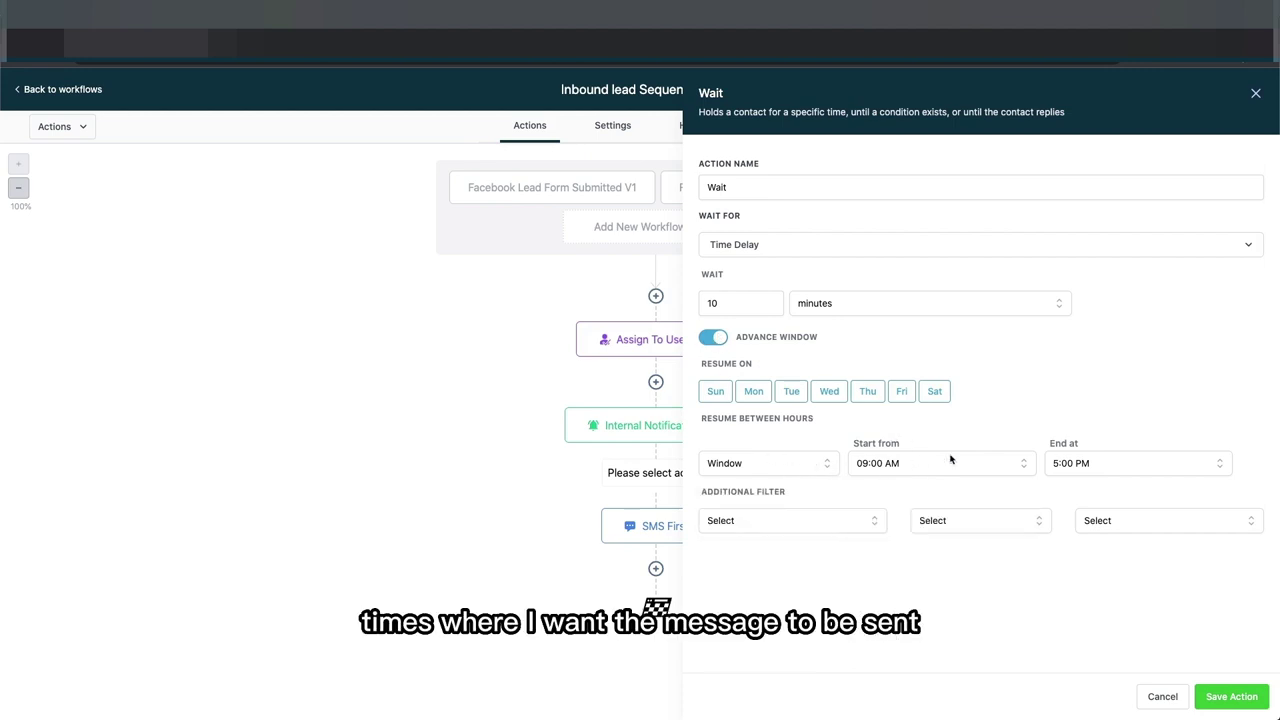
click(1220, 696)
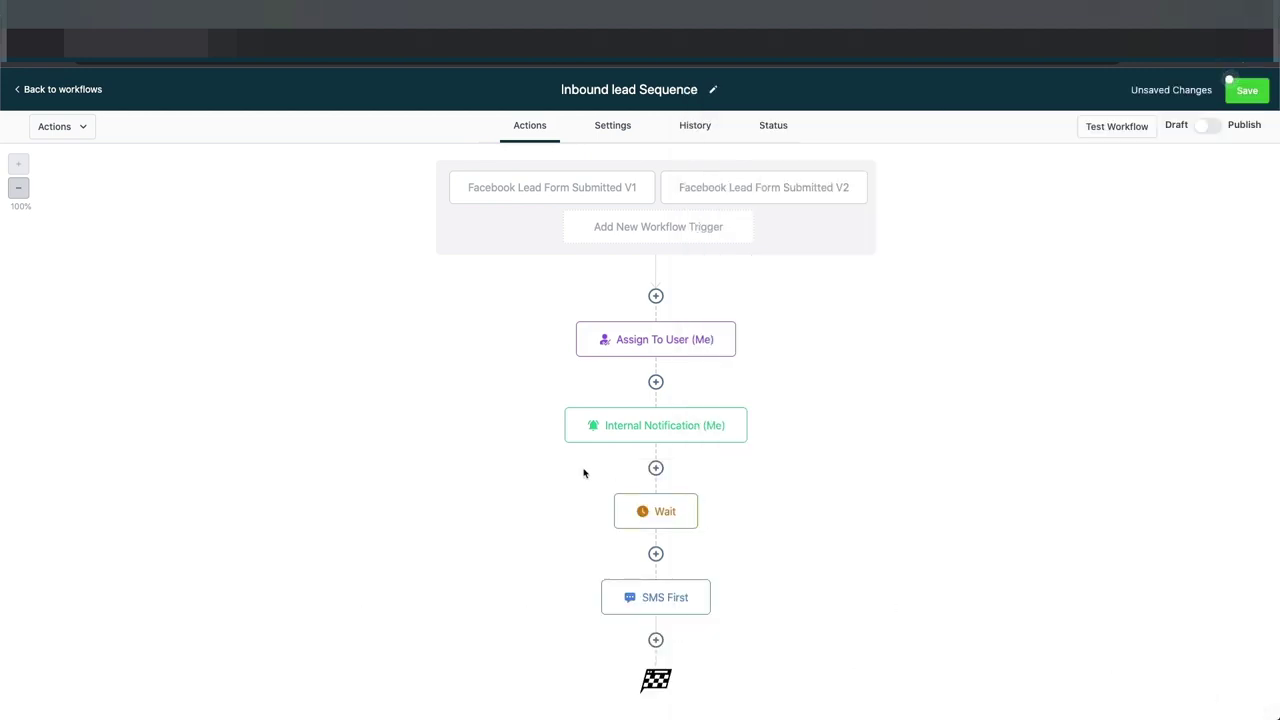
click(657, 511)
Rename the Wait step to 'Wait 10 Mins, 9am-5pm' and save it
click(766, 181)
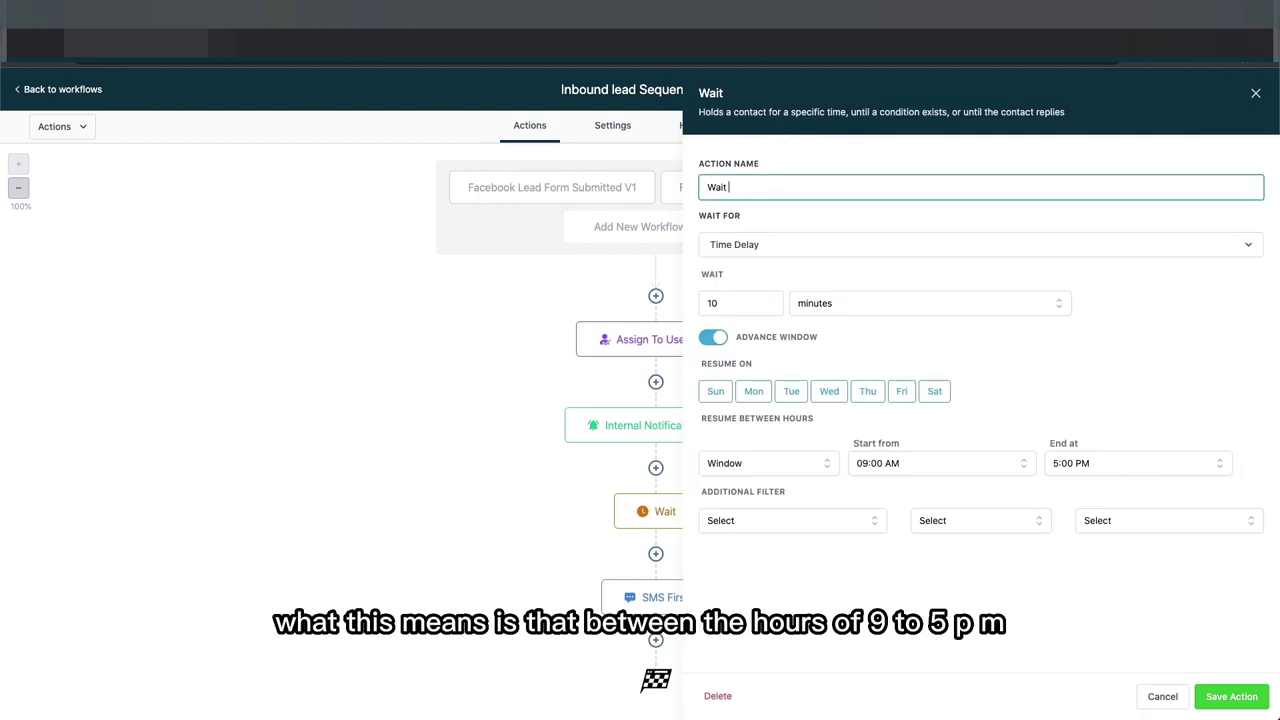
text(9am-)
text(5)
click(1231, 696)
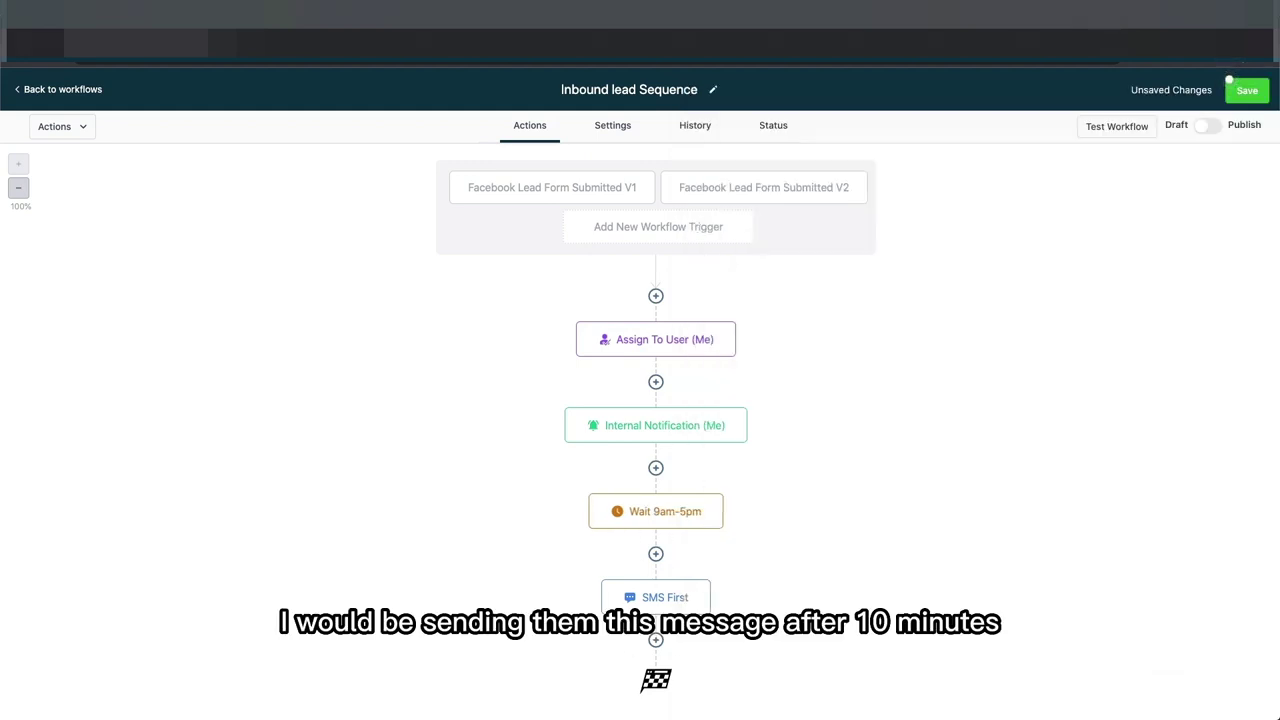
click(660, 514)
click(726, 180)
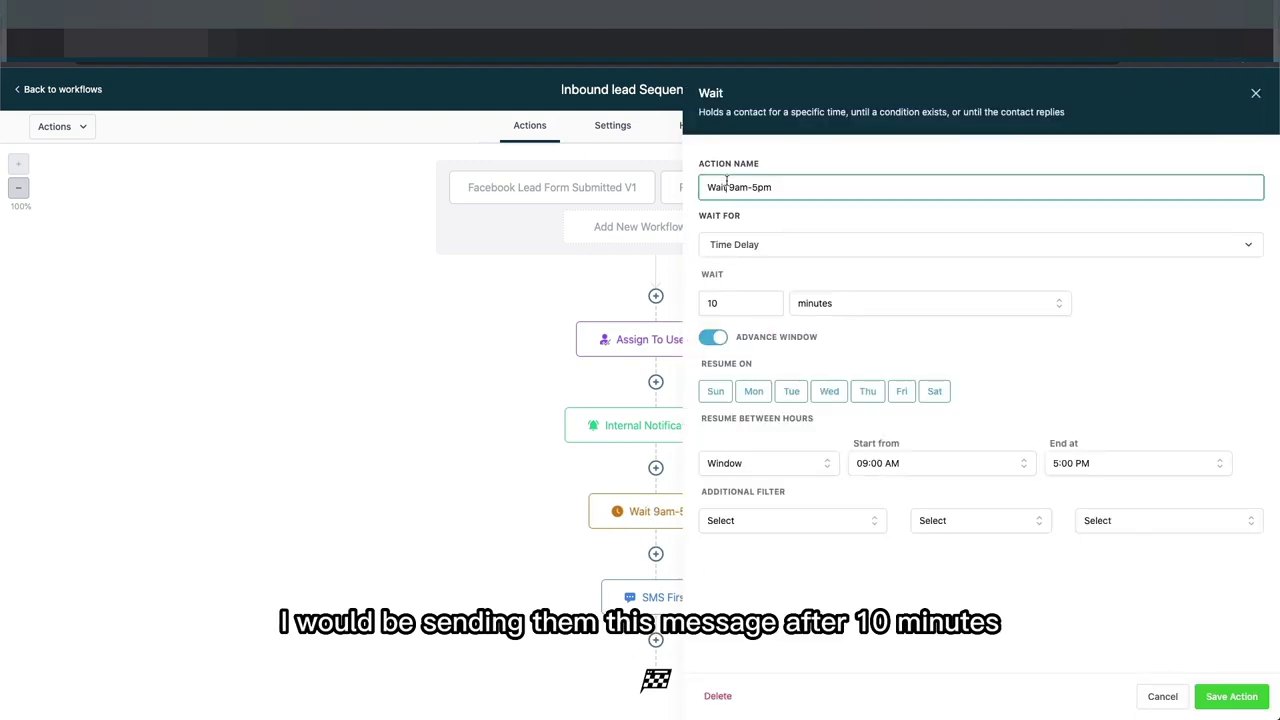
text(10 Mins,)
key(Return)
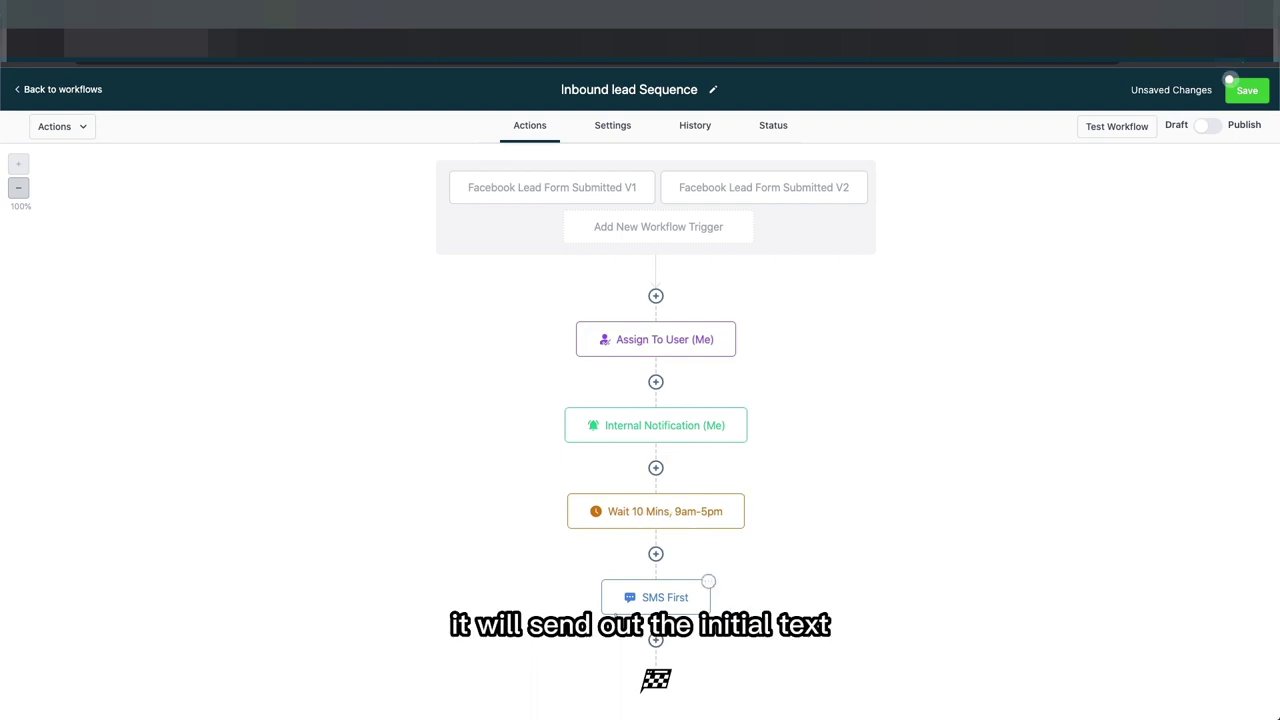
Add a Wait step after SMS First with a 1-minute time delay and save it
click(656, 640)
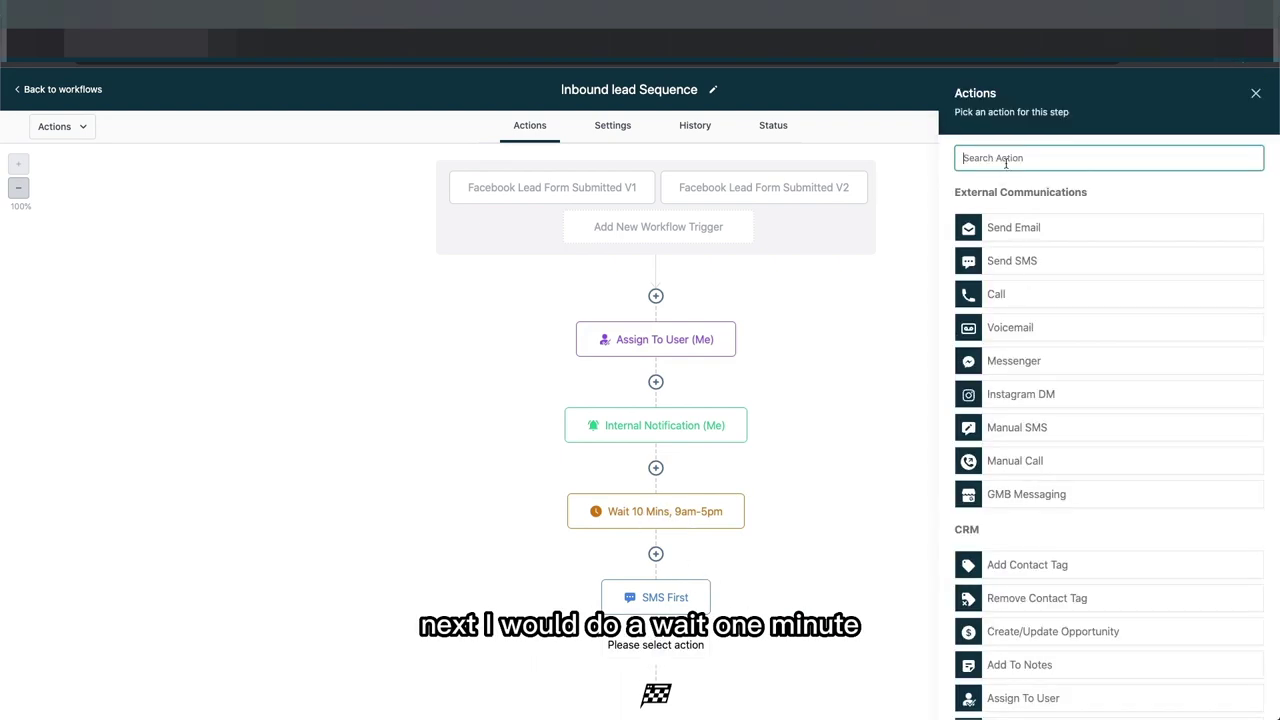
text(wait)
click(1008, 210)
click(740, 303)
key(BackSpace)
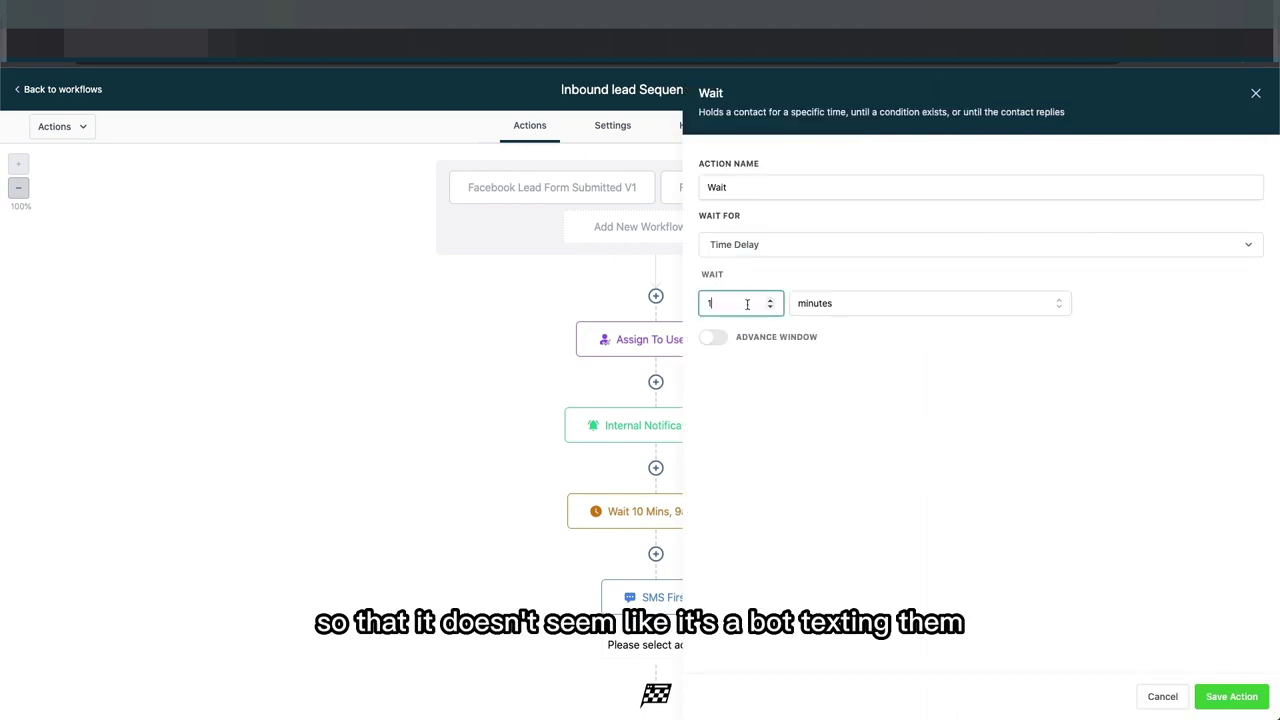
text(1)
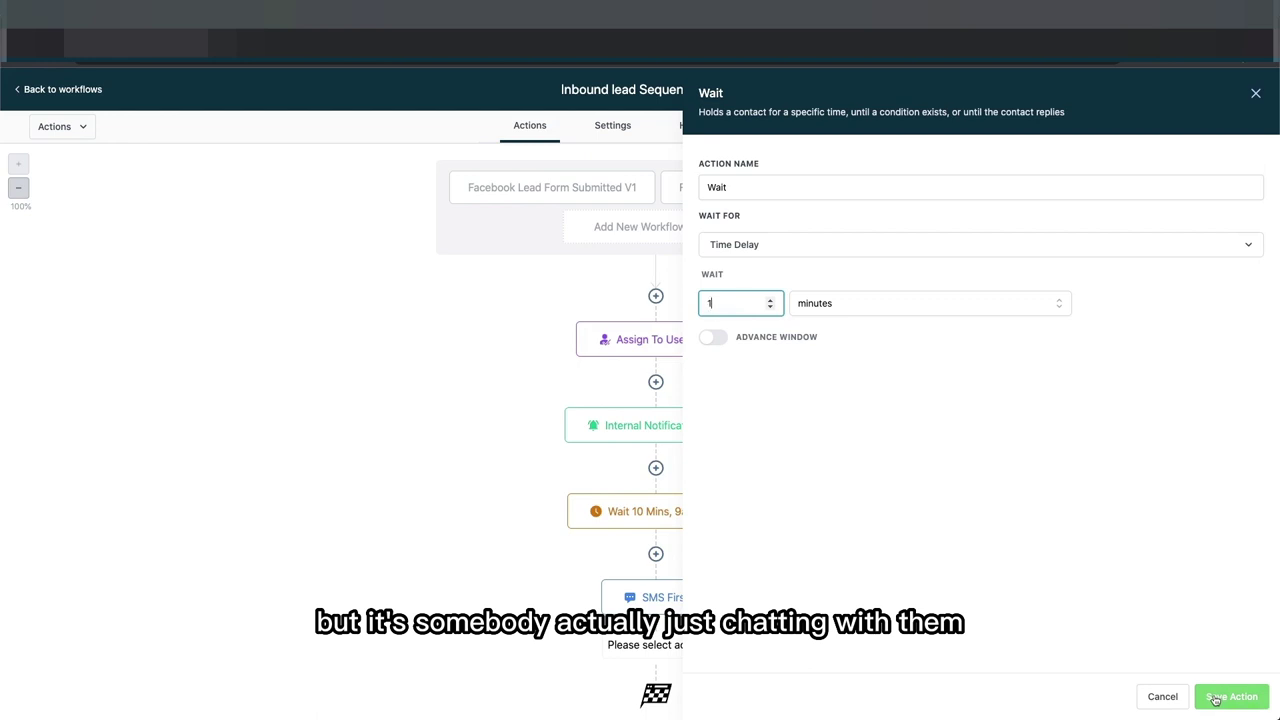
click(1215, 698)
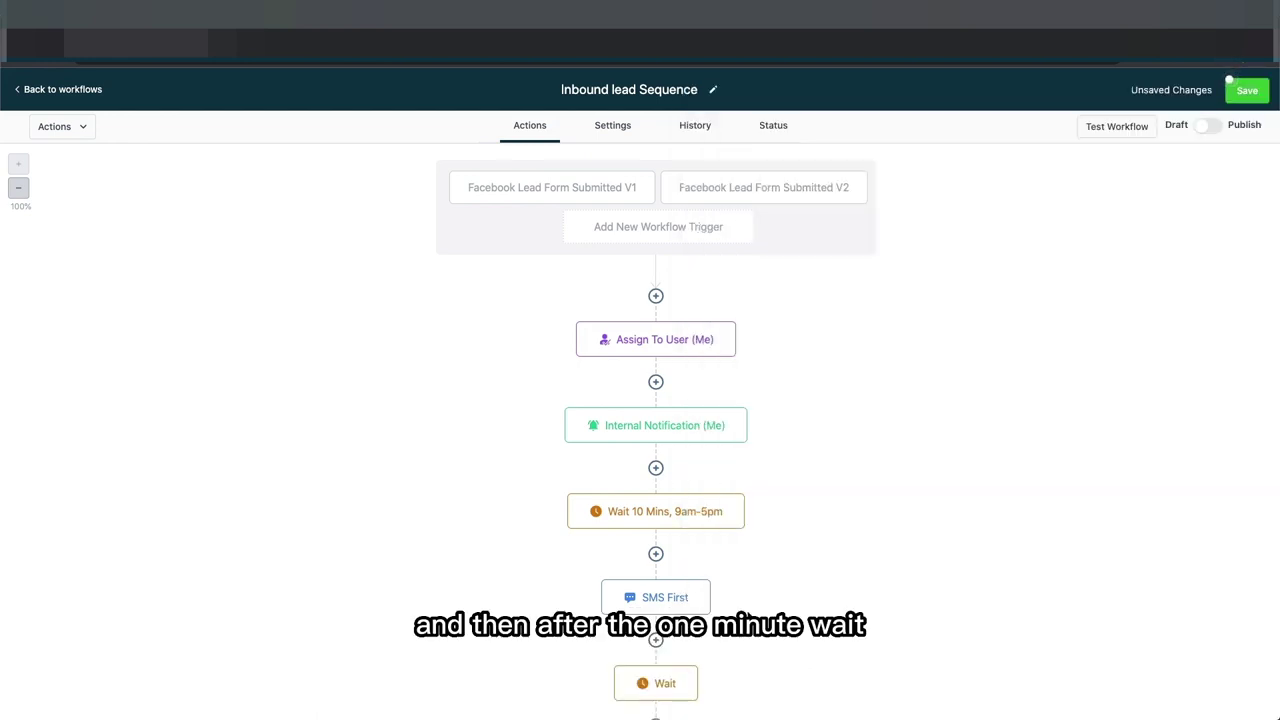
Rename the new wait step to 'Wait 1min' and save it
click(658, 686)
click(763, 190)
text(1mi)
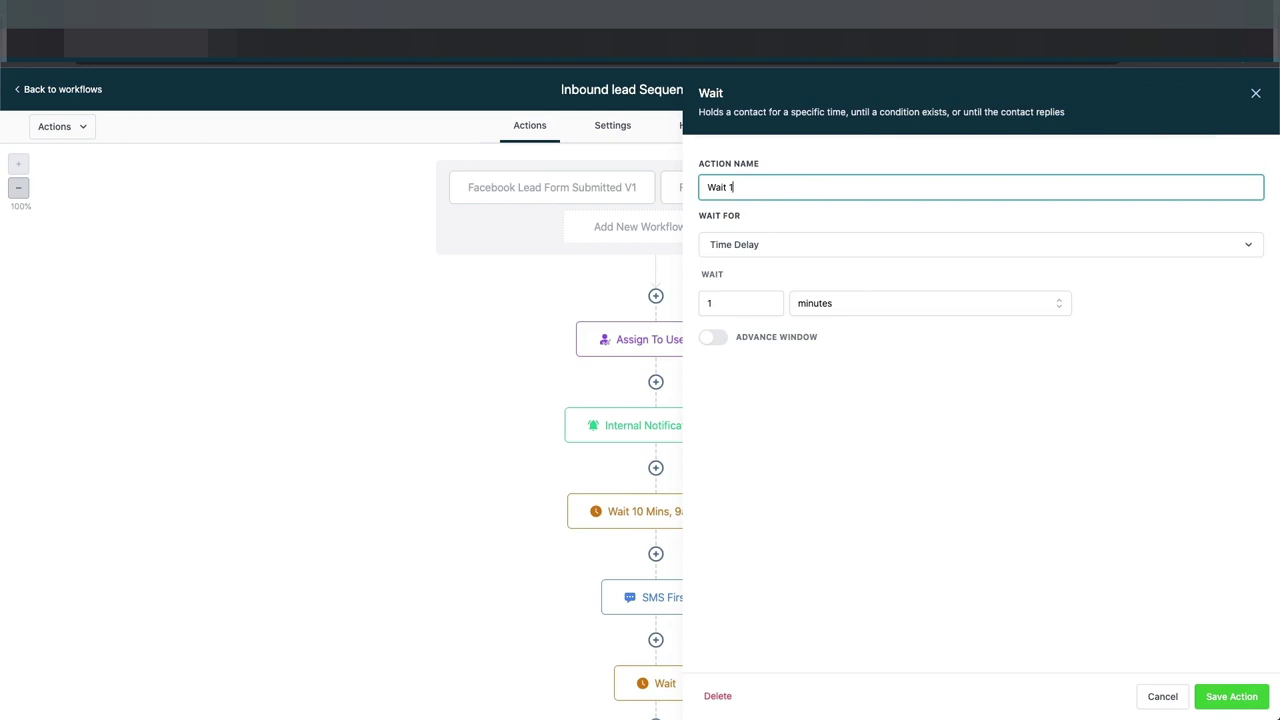
click(1225, 696)
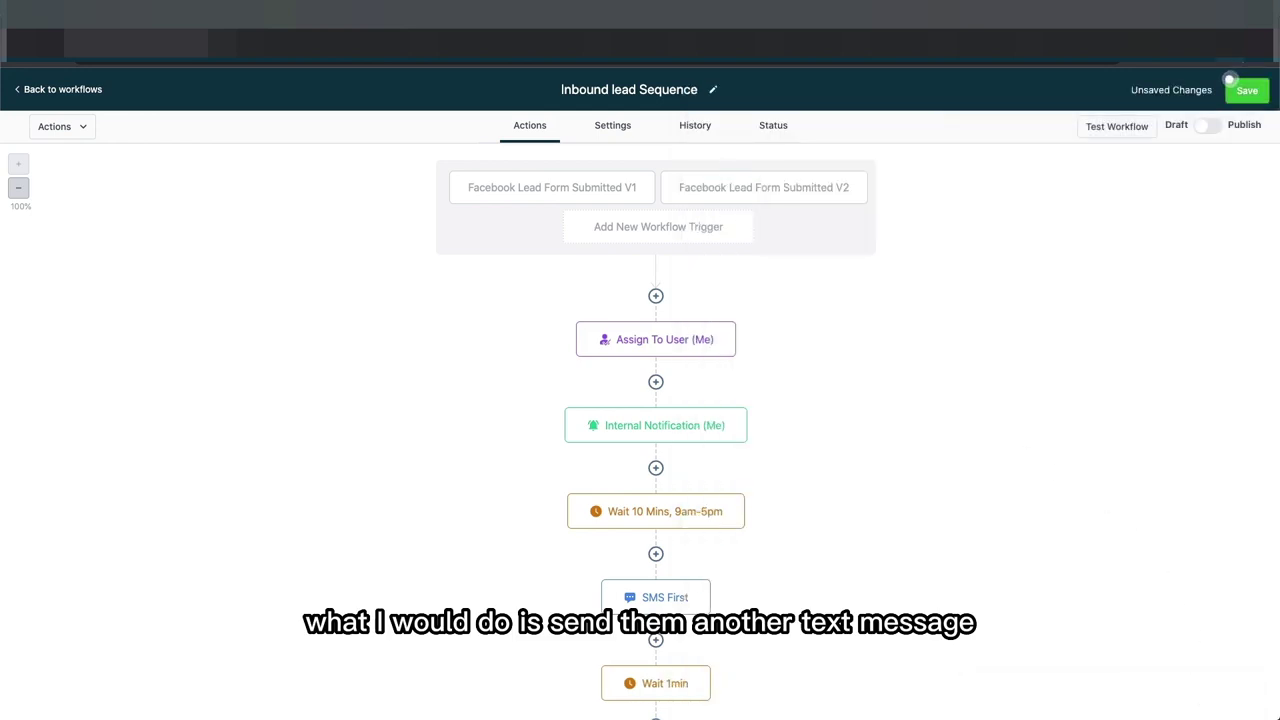
scroll(960, 600, down, 2)
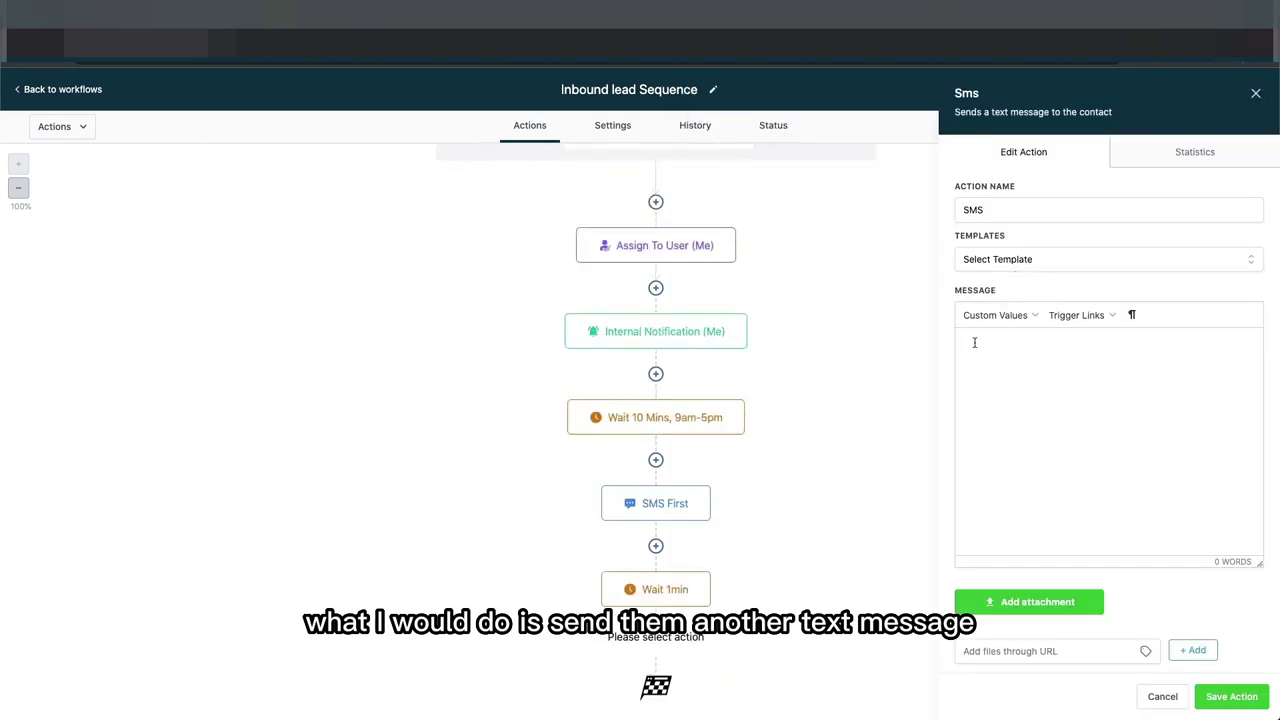
Save the SMS #2 text asking when the contact wants to come in for their free consultation
click(974, 342)
text(When are)
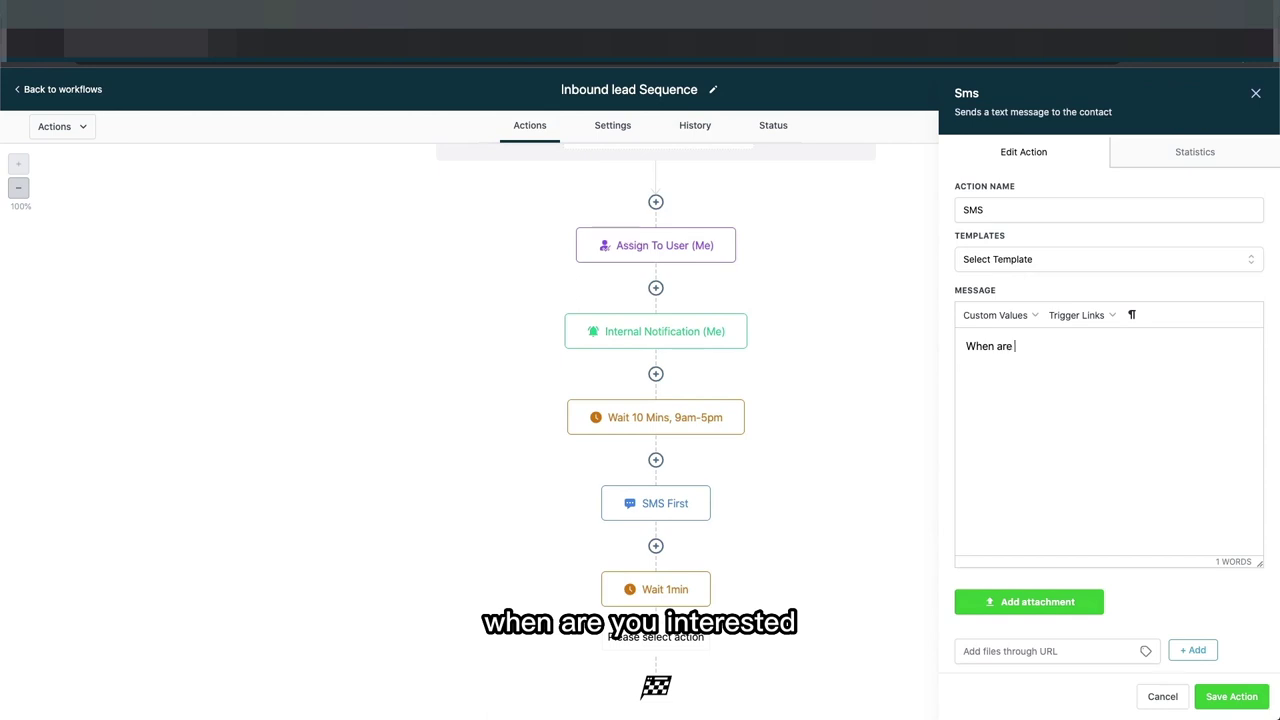
text( you interested )
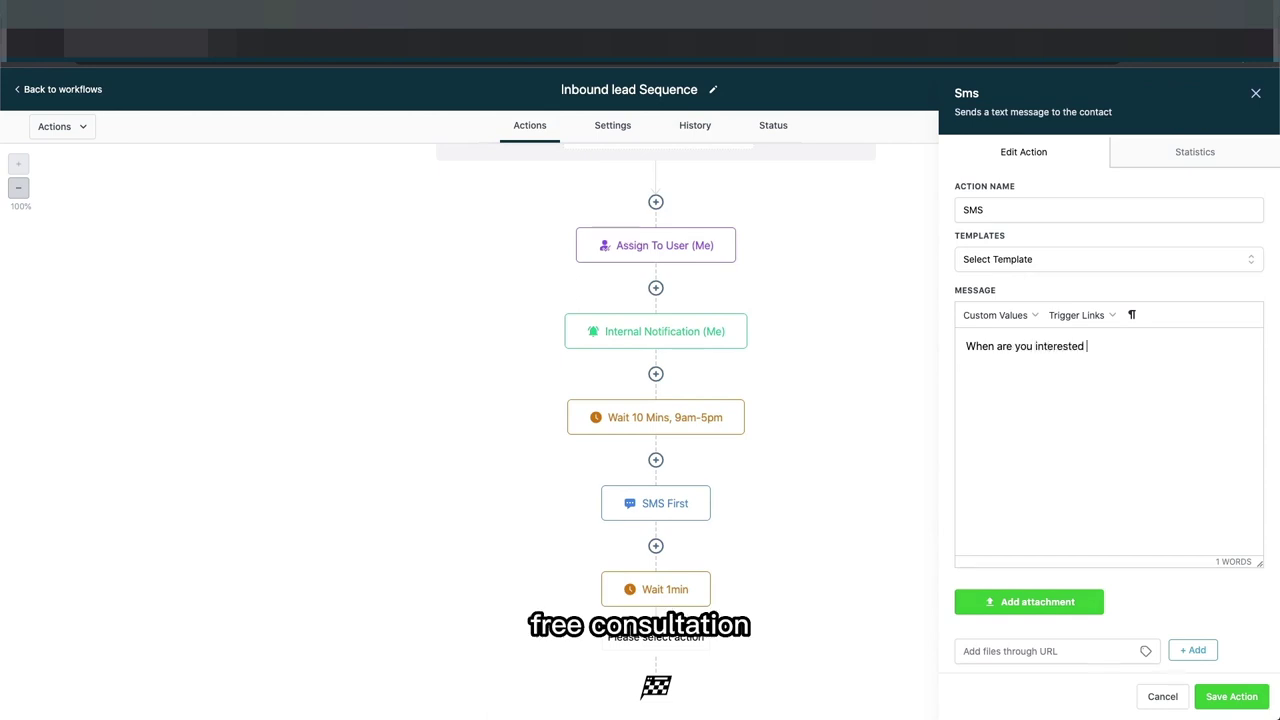
text(in coming in for your free consultation?)
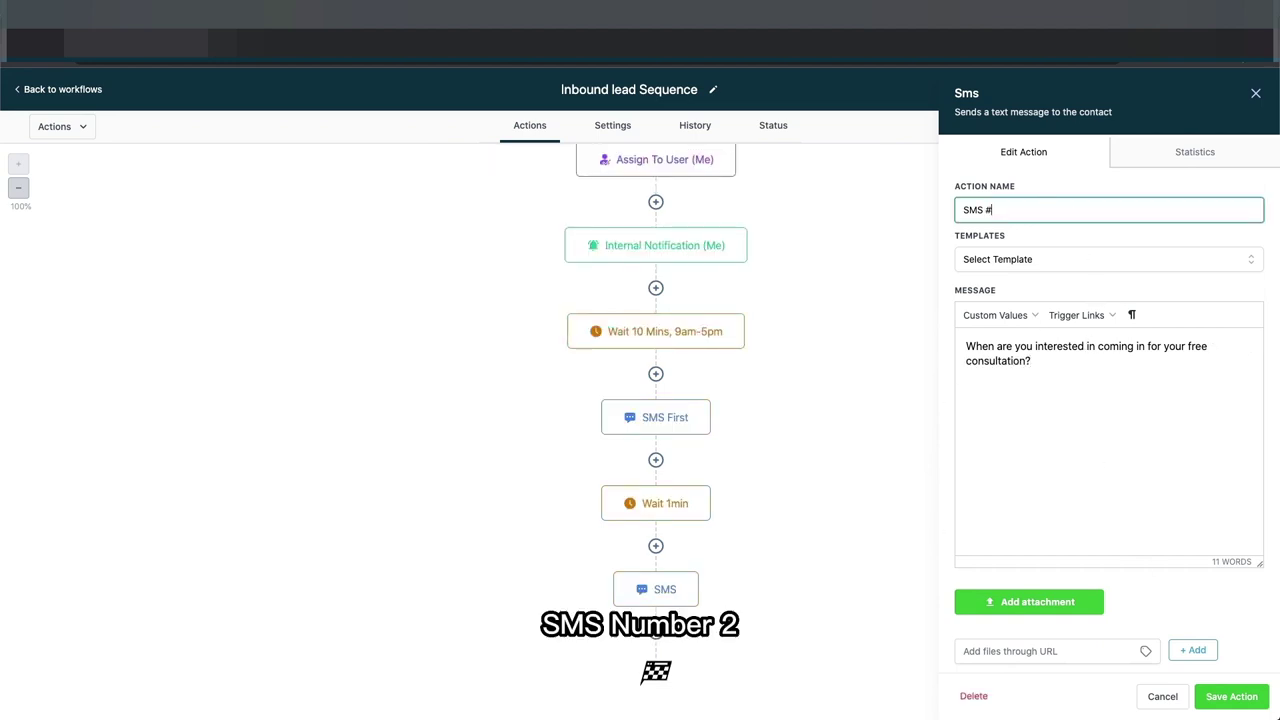
text(@)
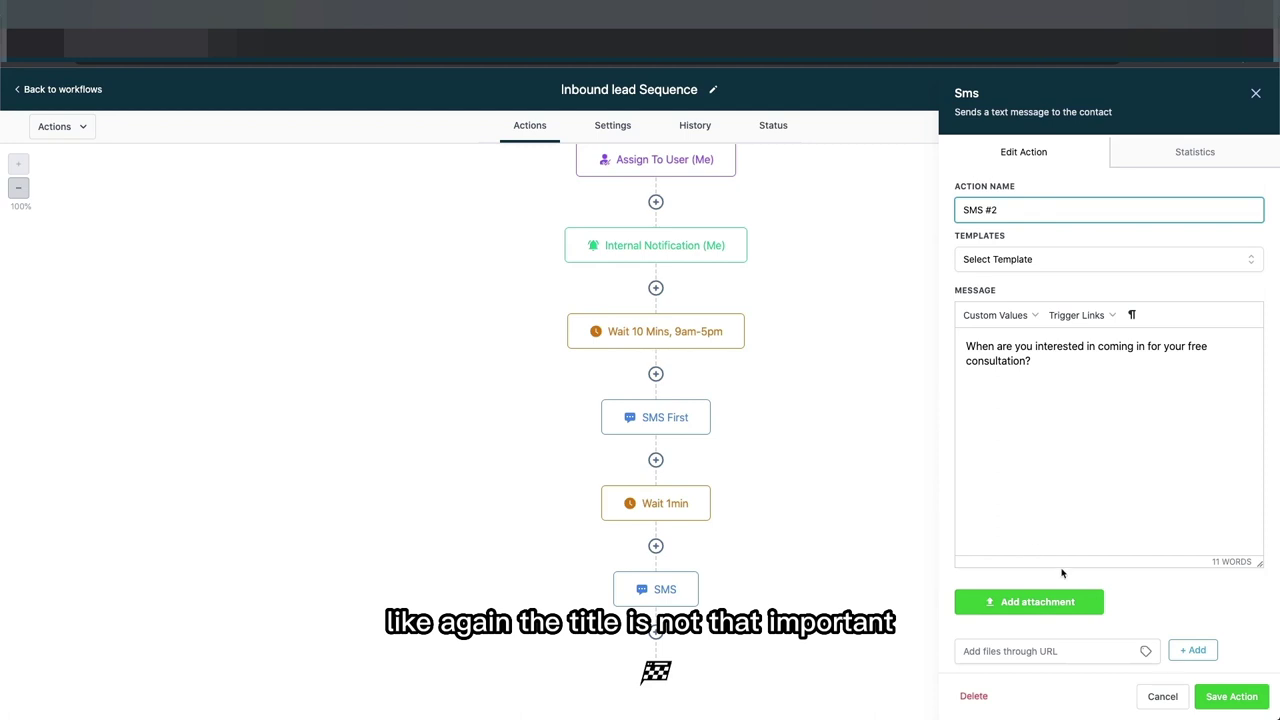
click(1212, 706)
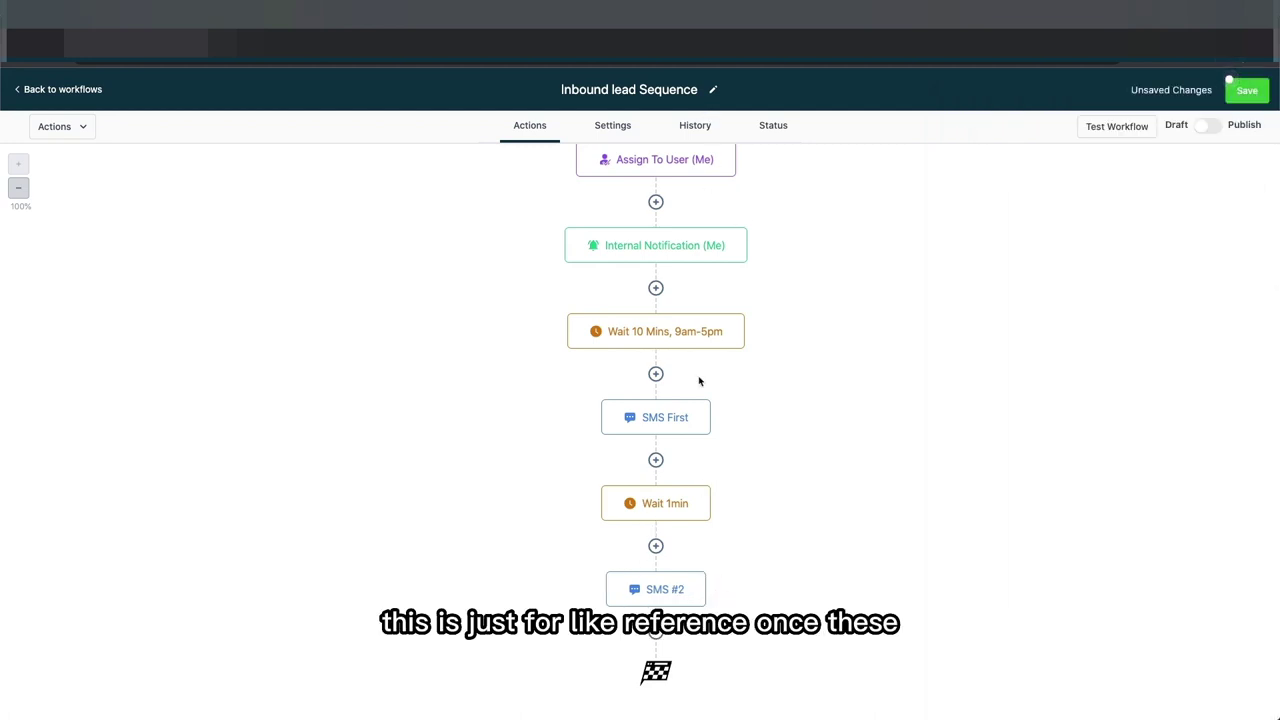
scroll(697, 400, up, 3)
scroll(663, 520, down, 3)
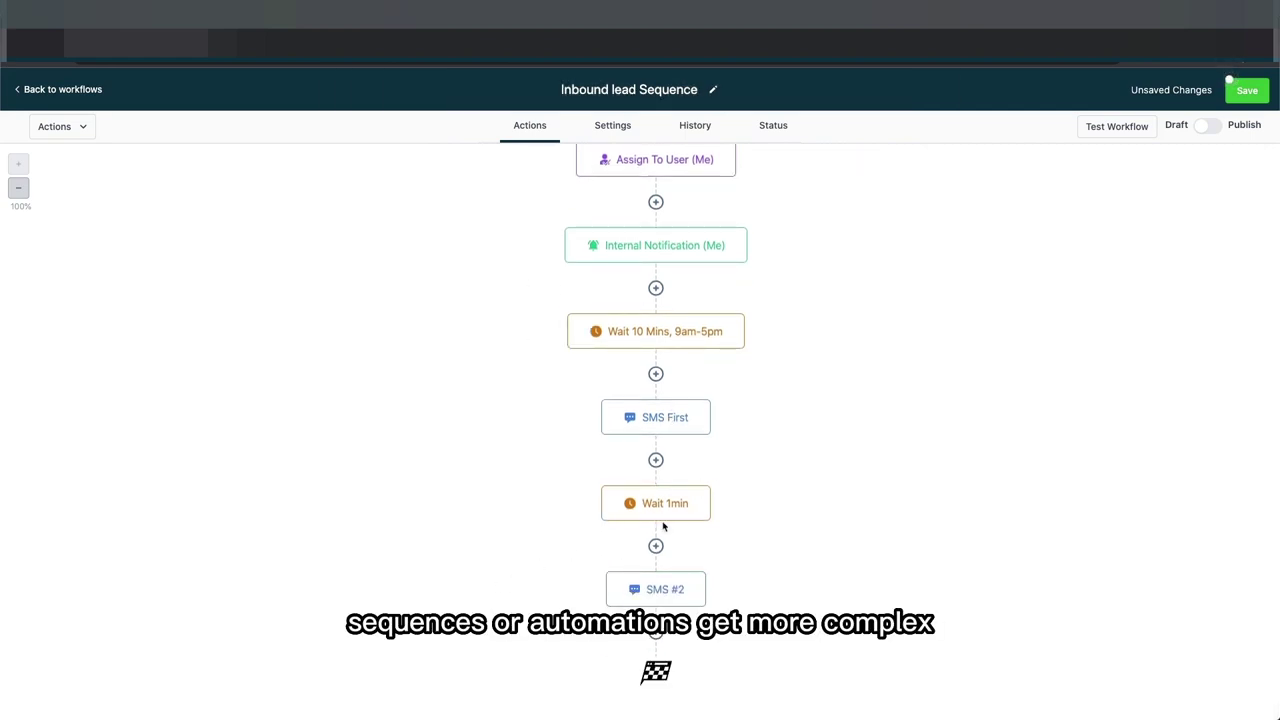
scroll(653, 421, up, 1)
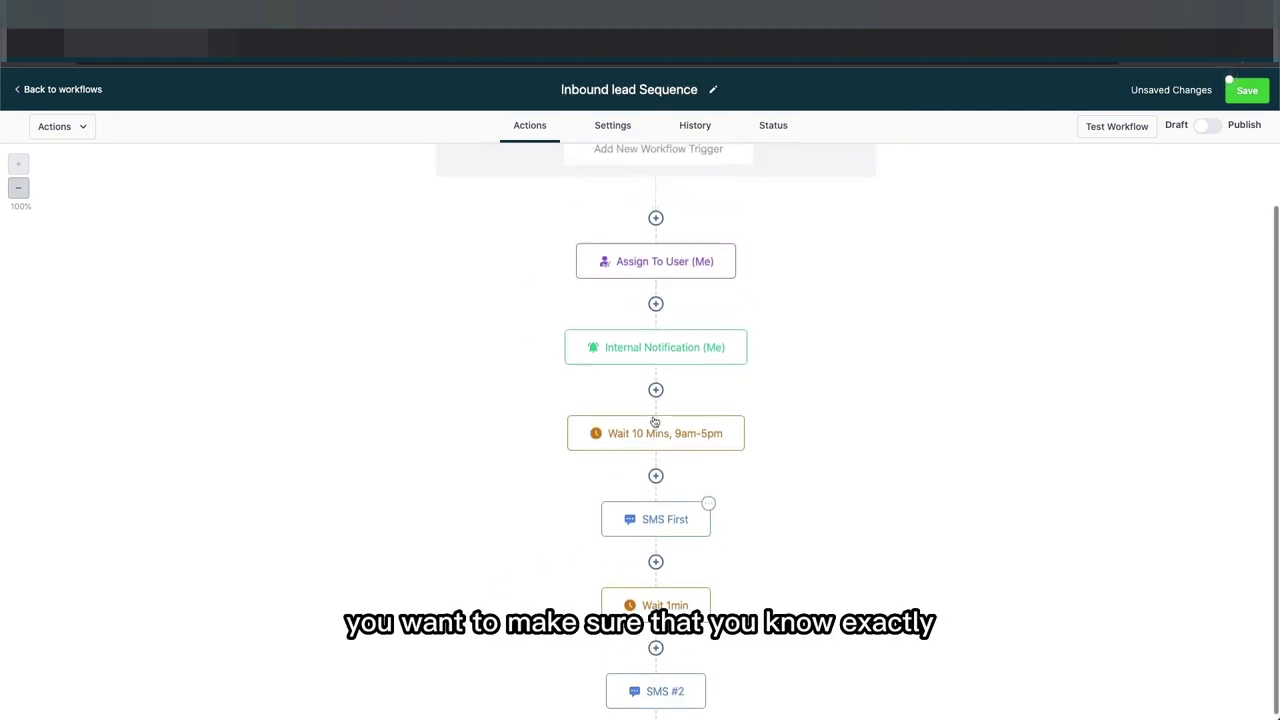
scroll(715, 575, down, 1)
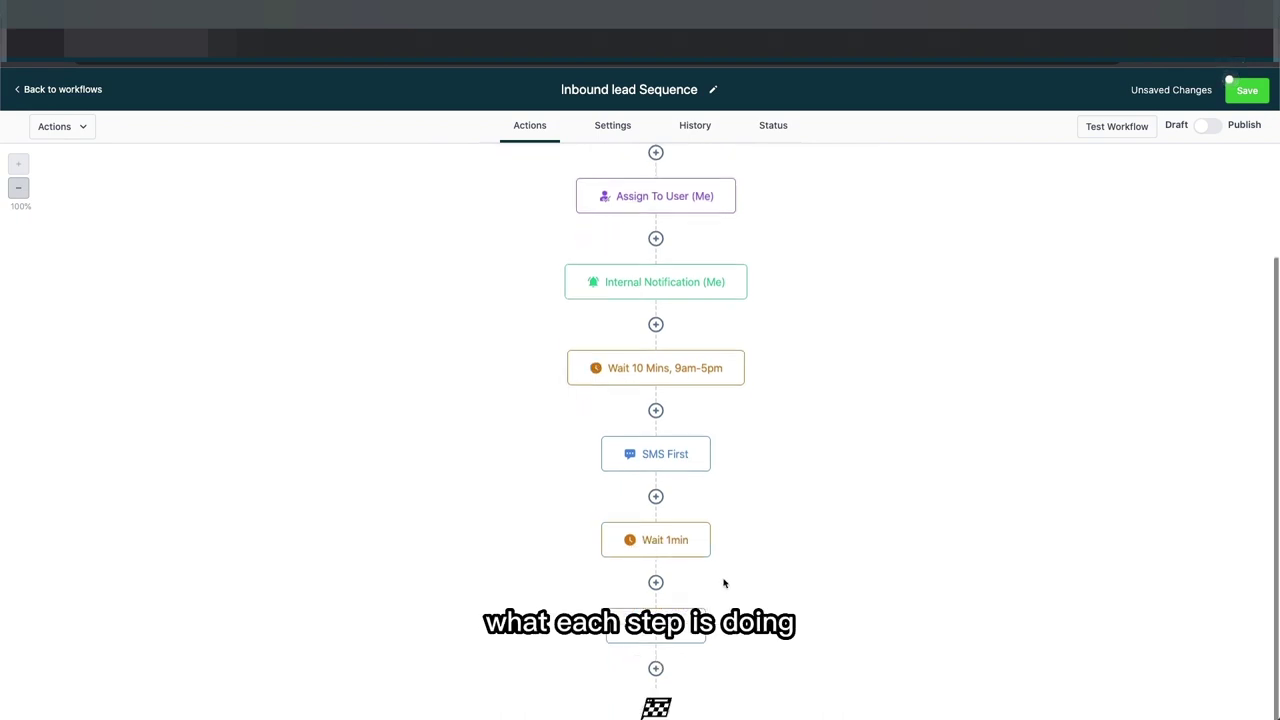
Add a Wait step after SMS #2 waiting for a Contact Reply to SMS First and SMS #2
click(655, 631)
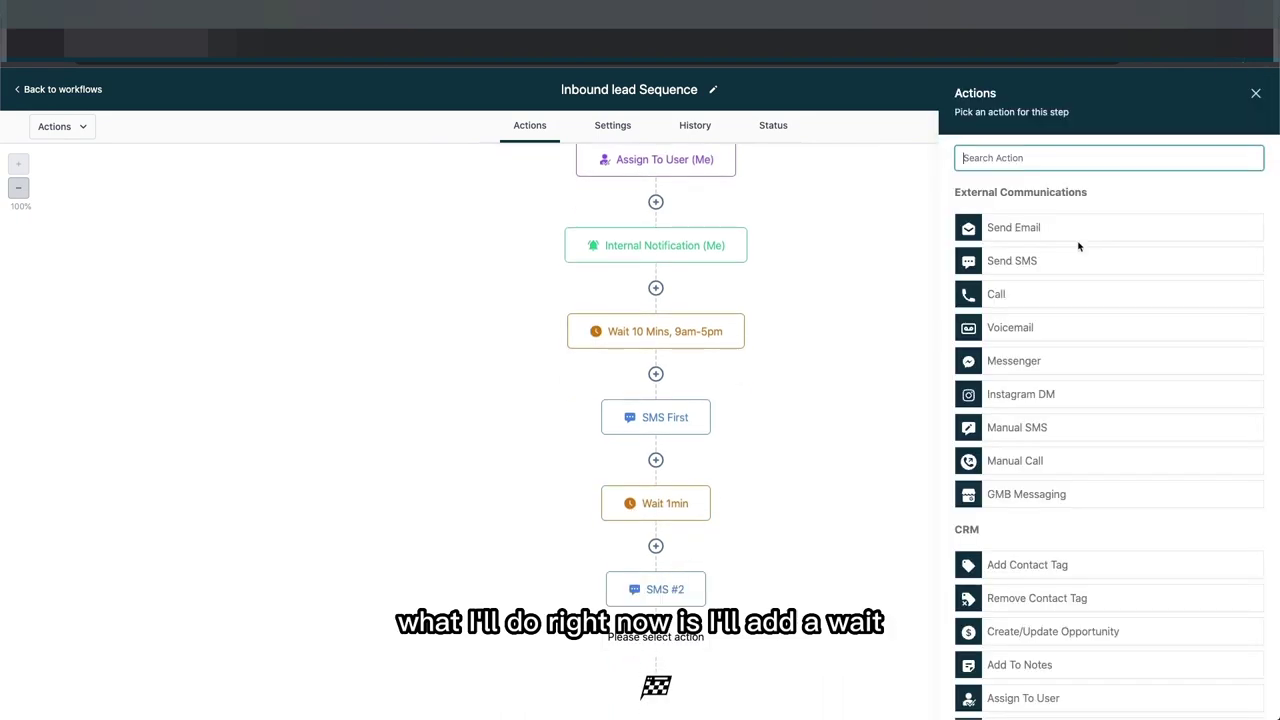
text(wait)
click(1050, 214)
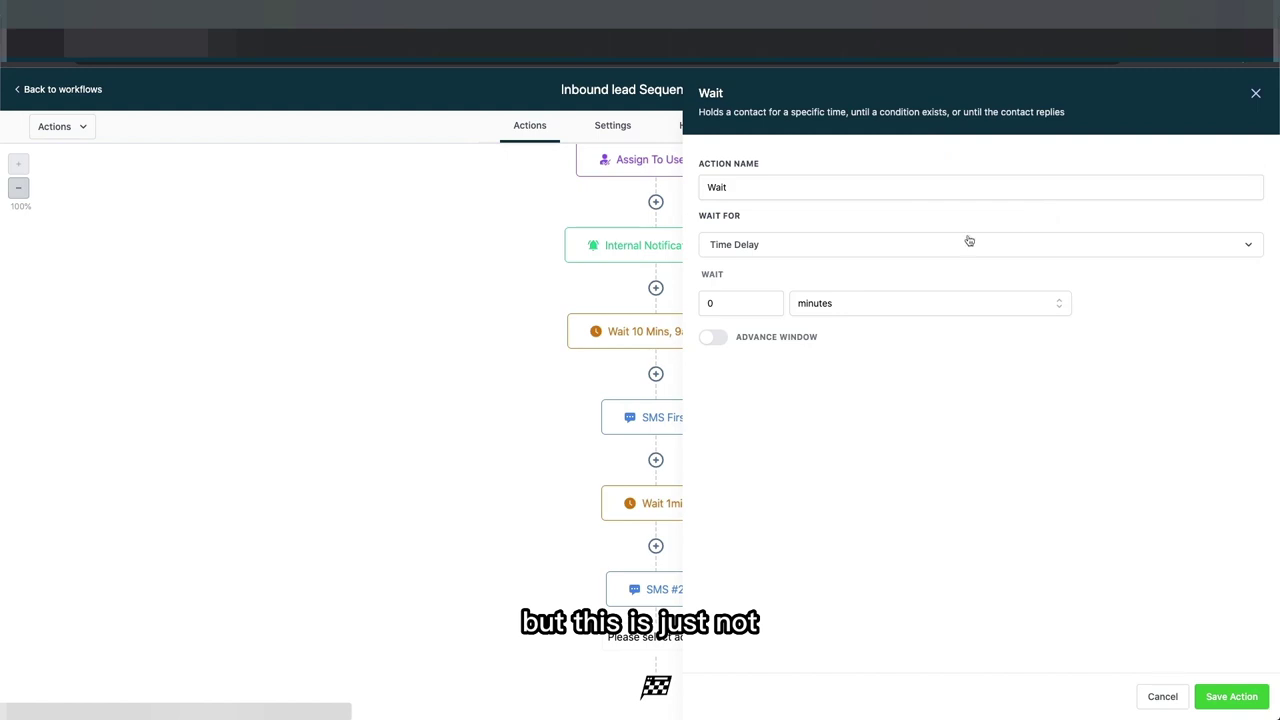
click(787, 246)
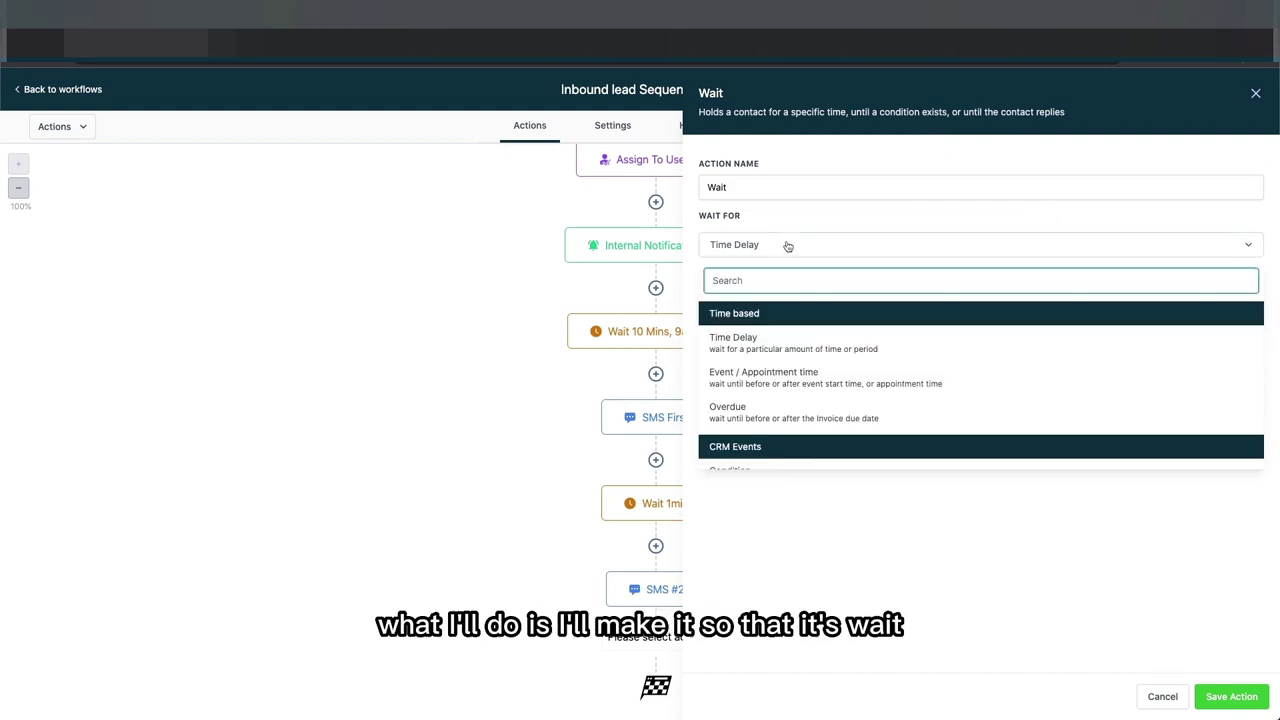
scroll(773, 395, down, 3)
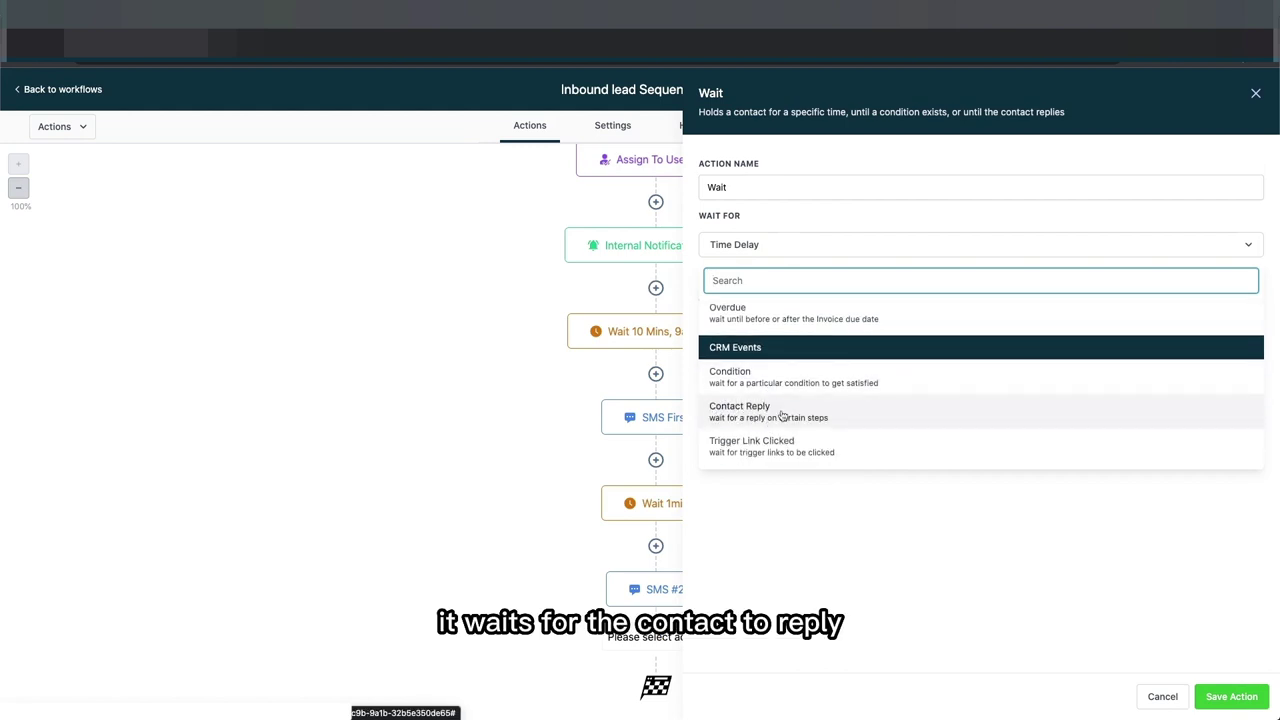
click(783, 415)
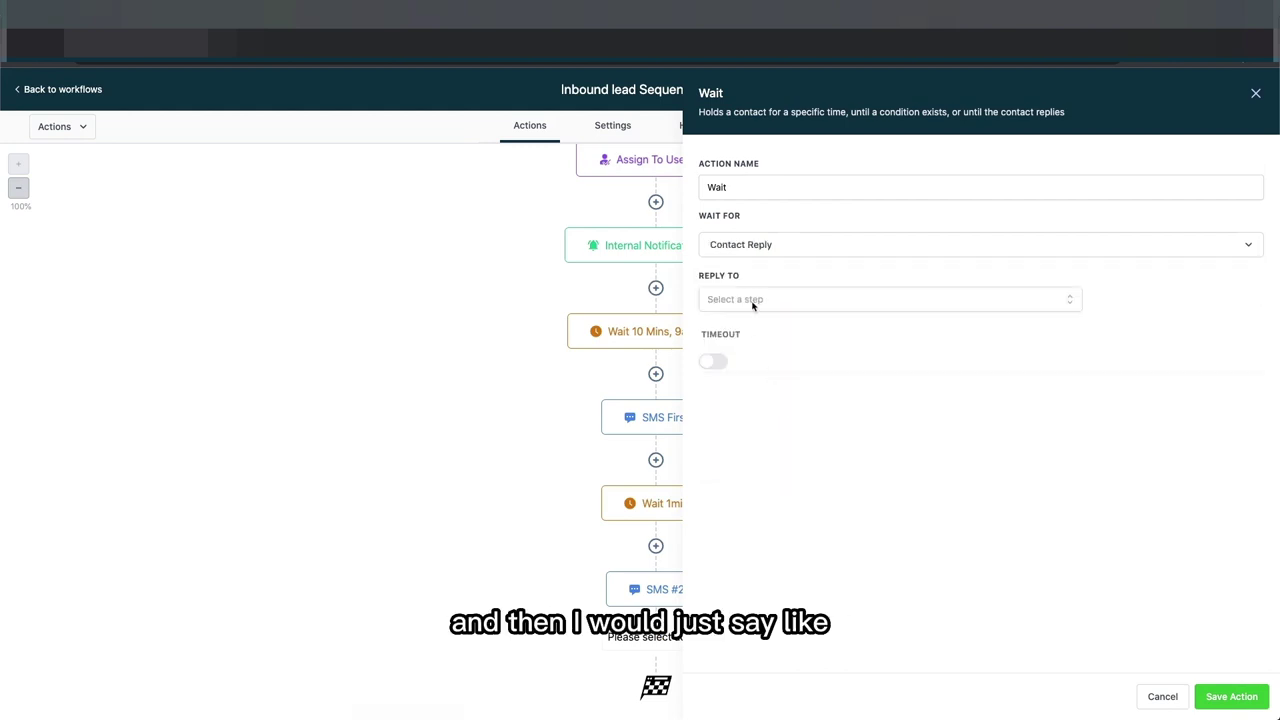
click(753, 300)
click(740, 381)
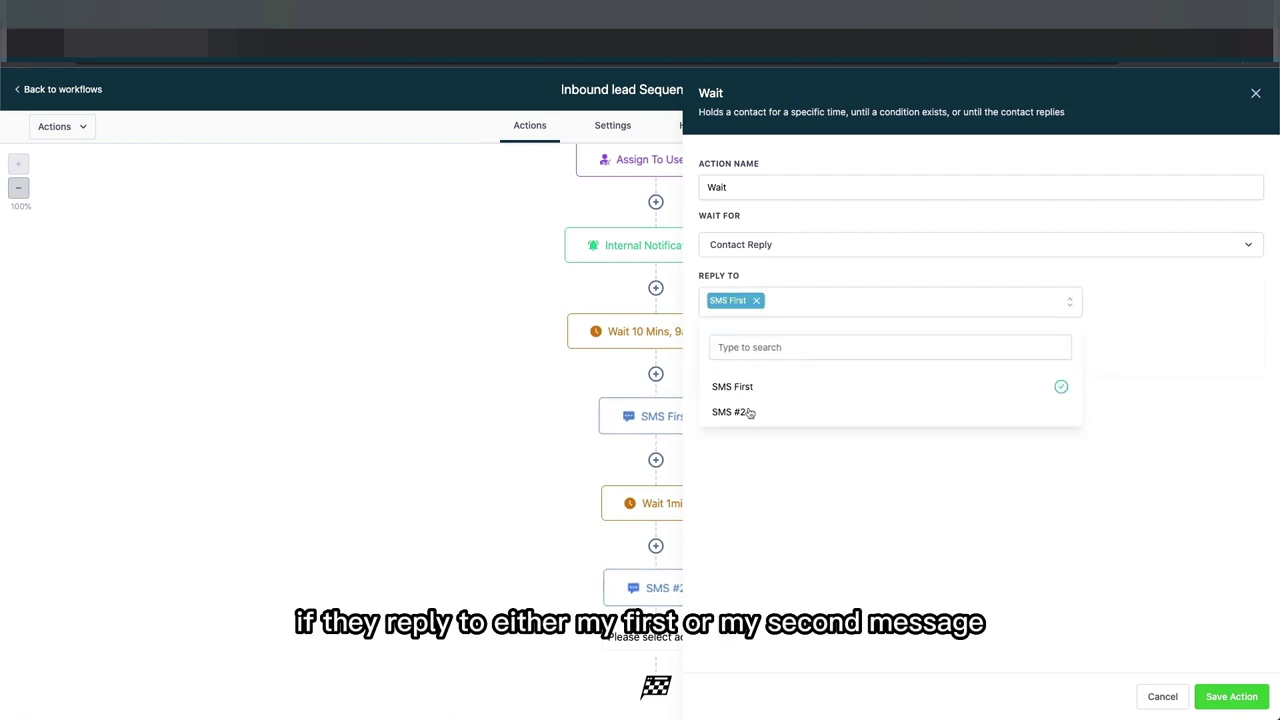
click(745, 412)
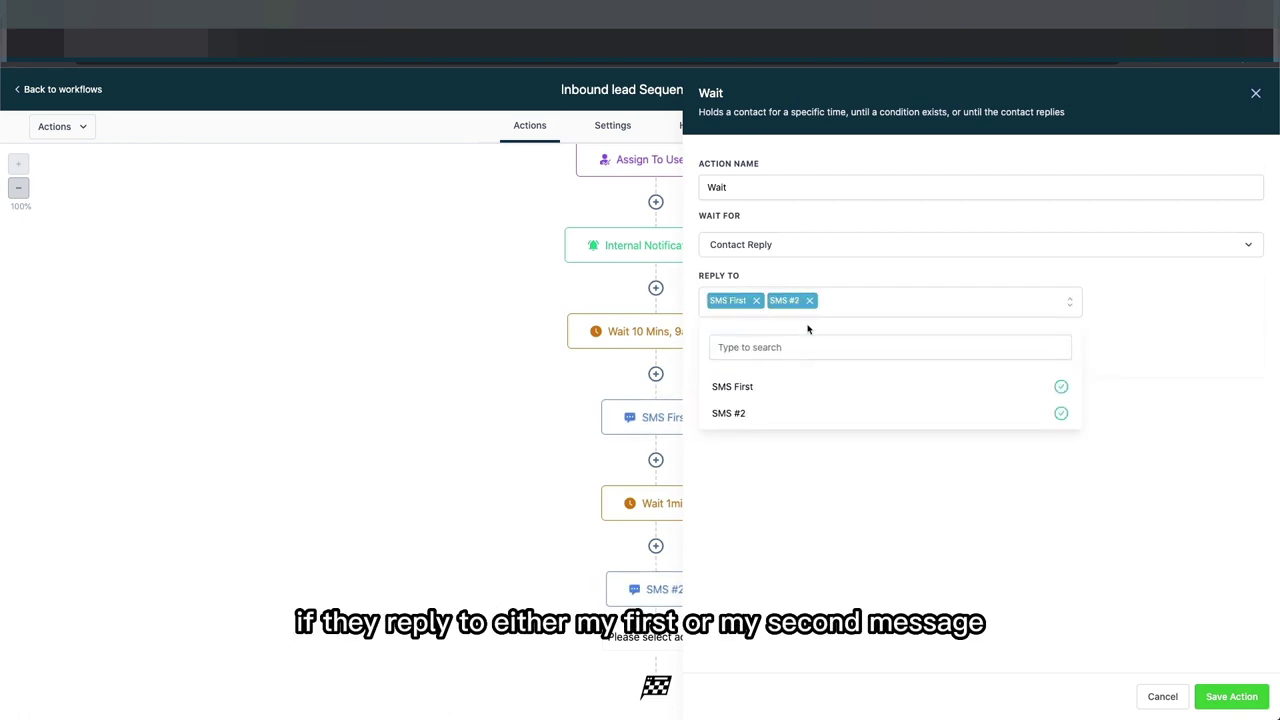
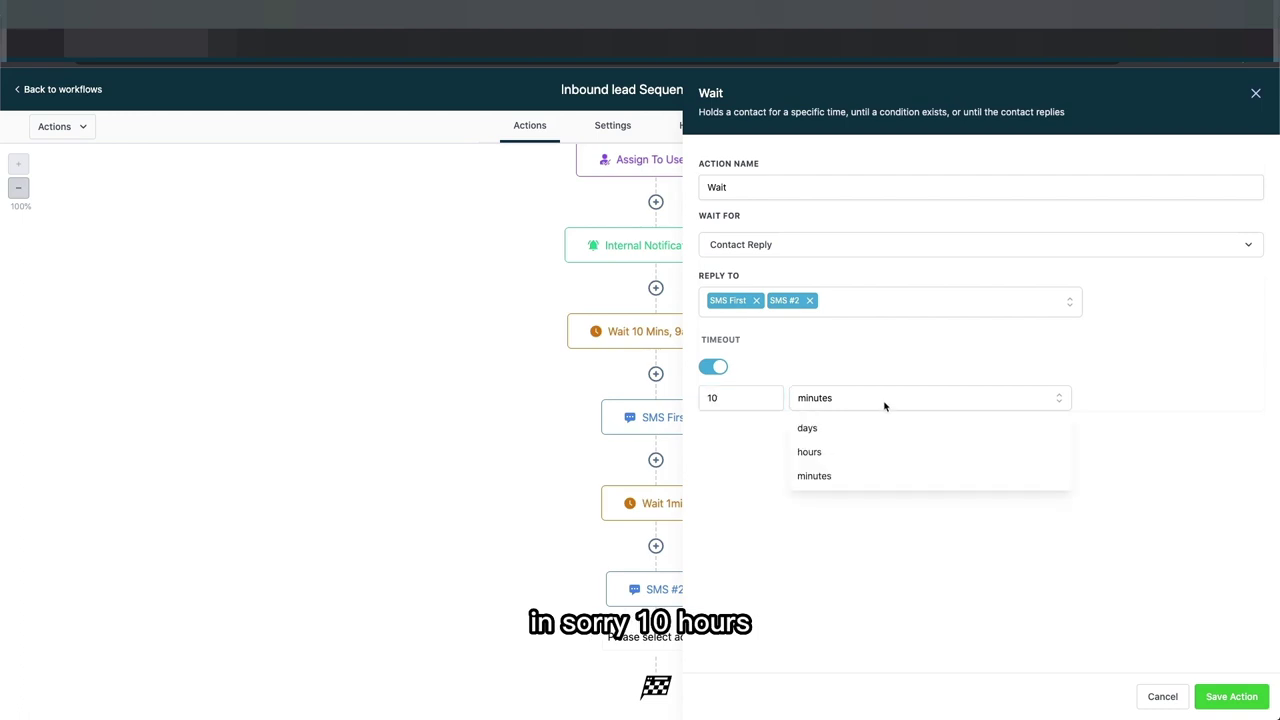
Switch the final Wait step's timeout unit to hours, giving a 10-hour timeout, and save it
click(826, 454)
click(1231, 696)
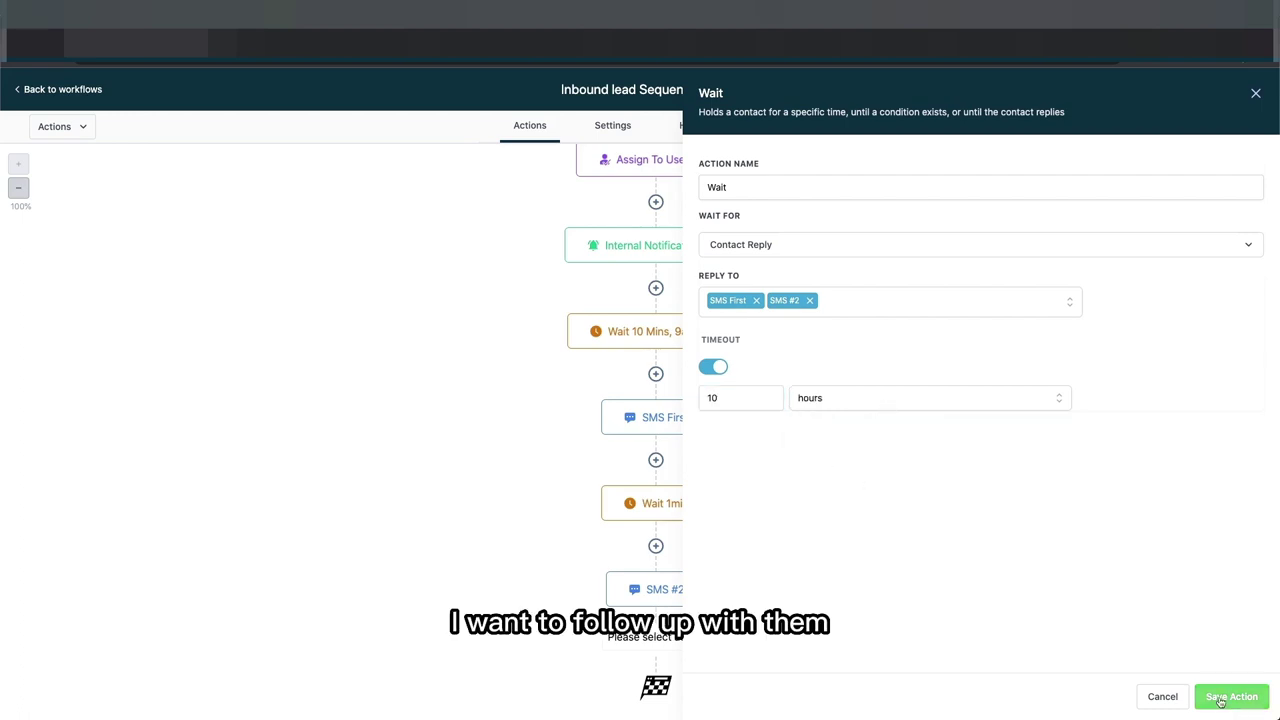
scroll(660, 590, down, 2)
Rename the Wait step to 'Wait 10 Hours For A Reply' and save it
click(660, 585)
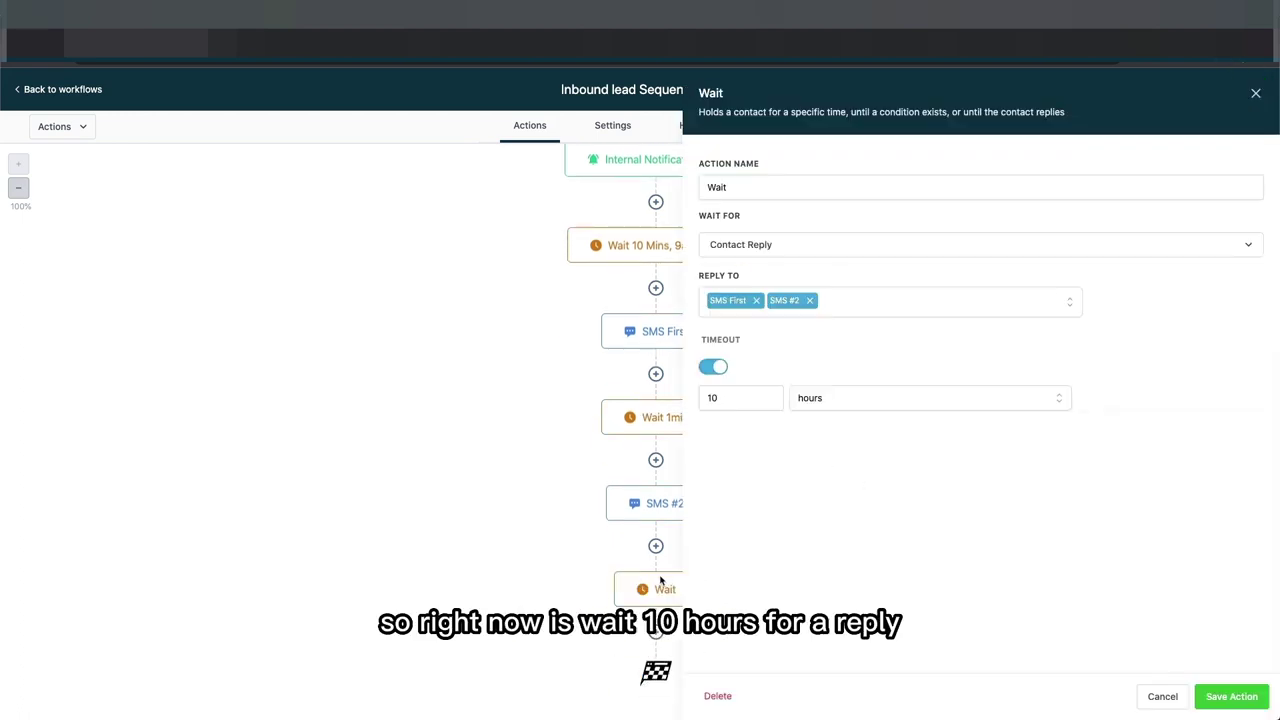
click(750, 187)
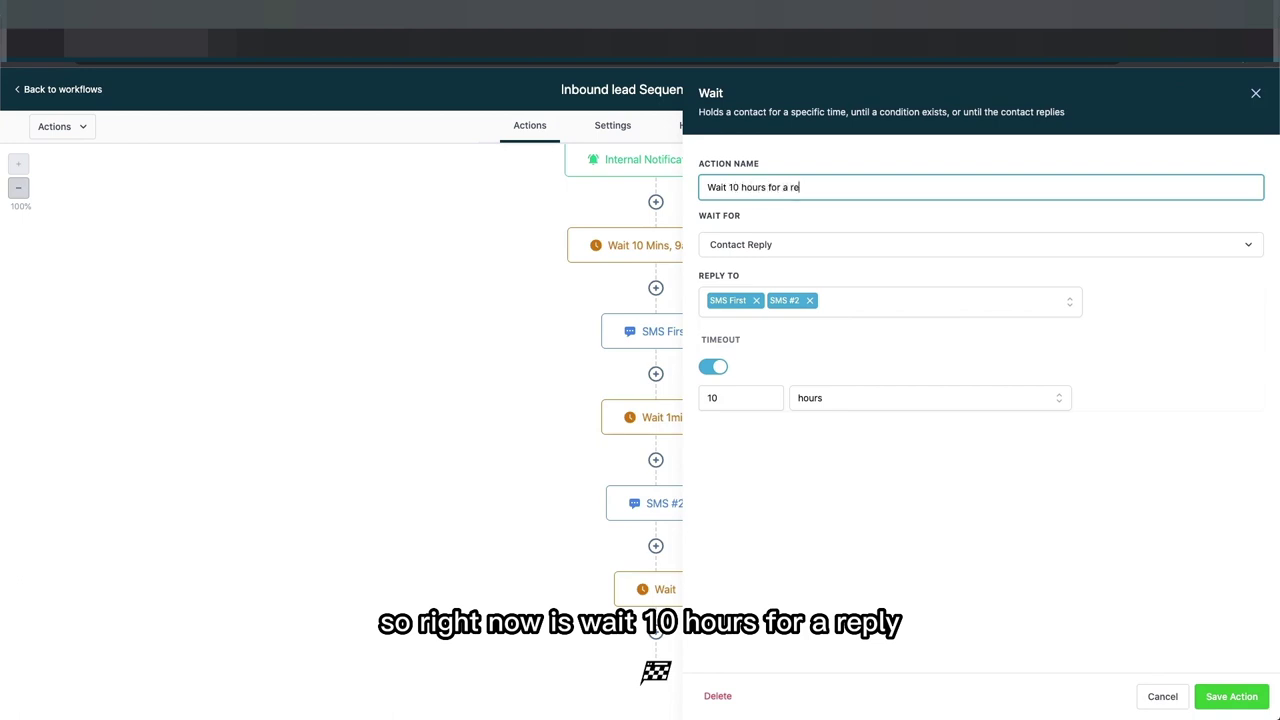
click(680, 543)
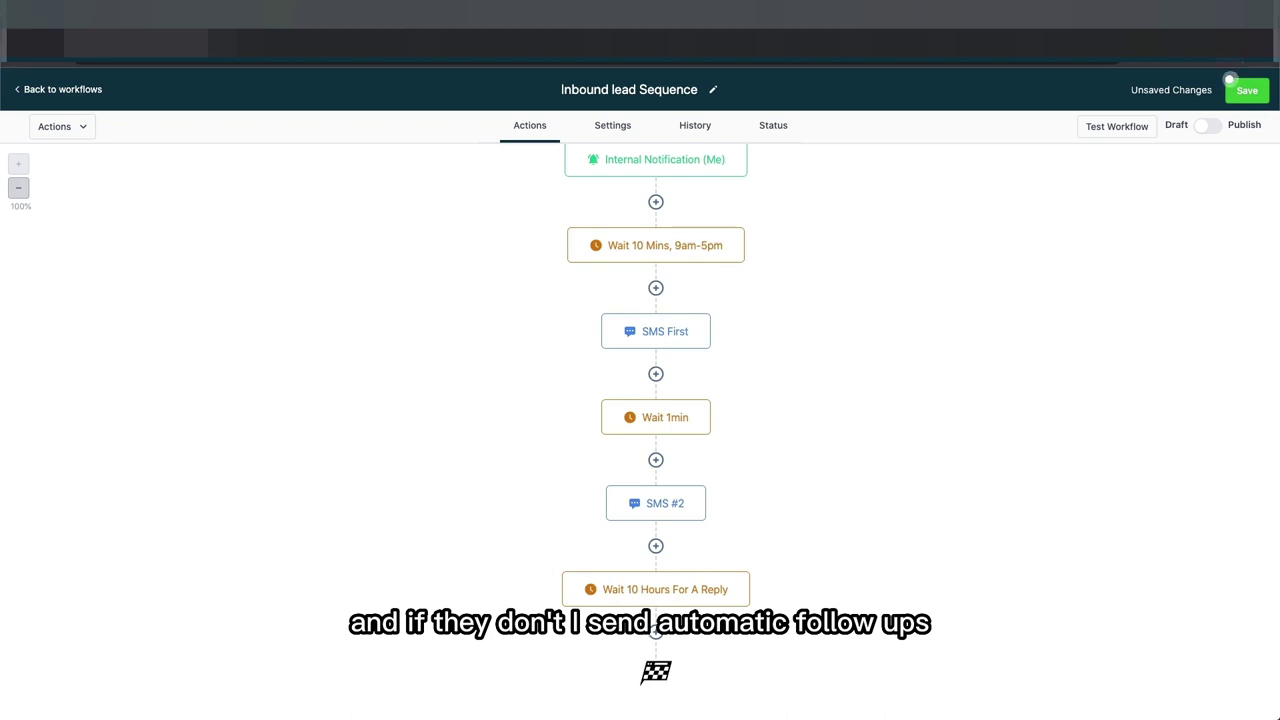
click(655, 636)
Add an If / Else condition after the wait and name it 'Has lead replied?'
text(i)
key(BackSpace)
text(if)
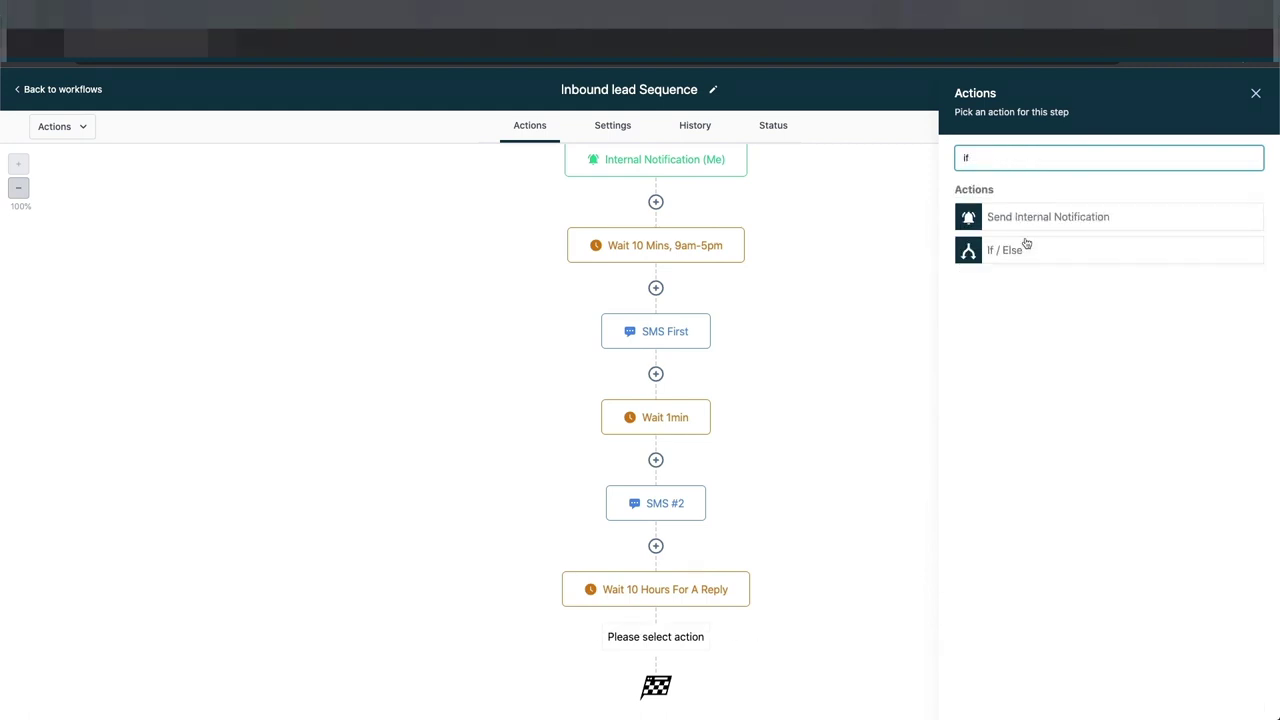
click(1025, 245)
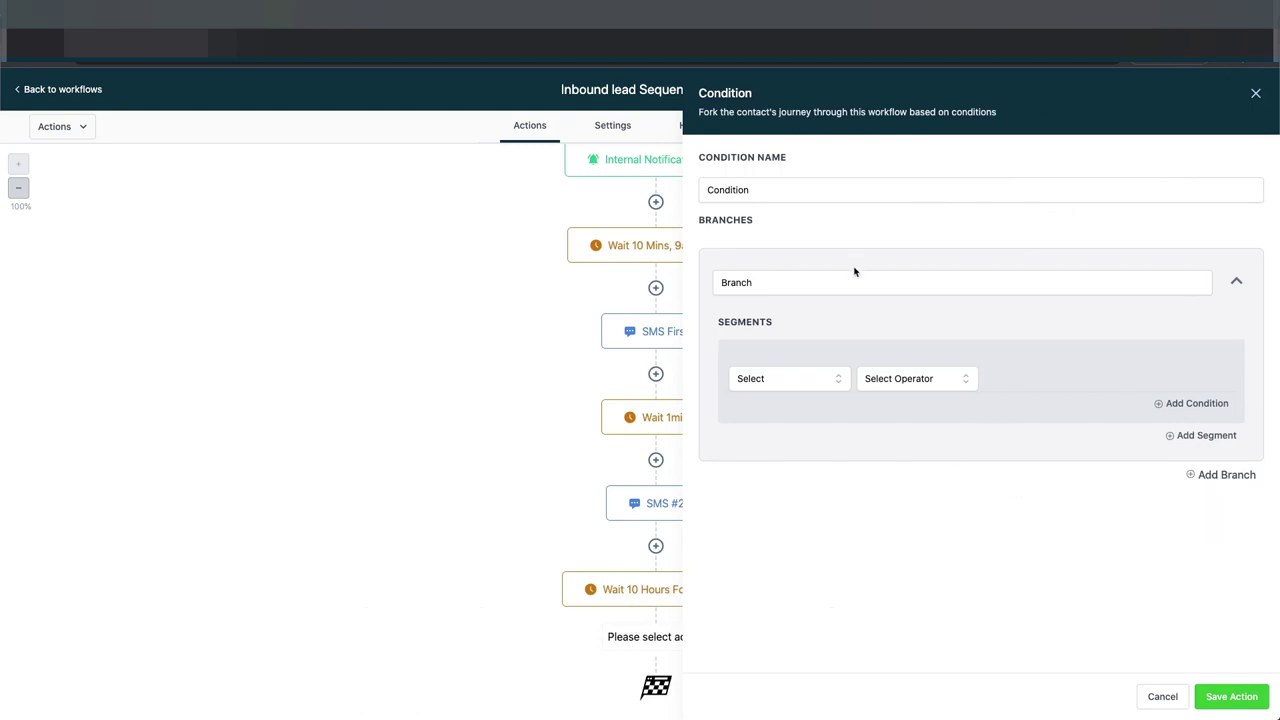
double_click(767, 191)
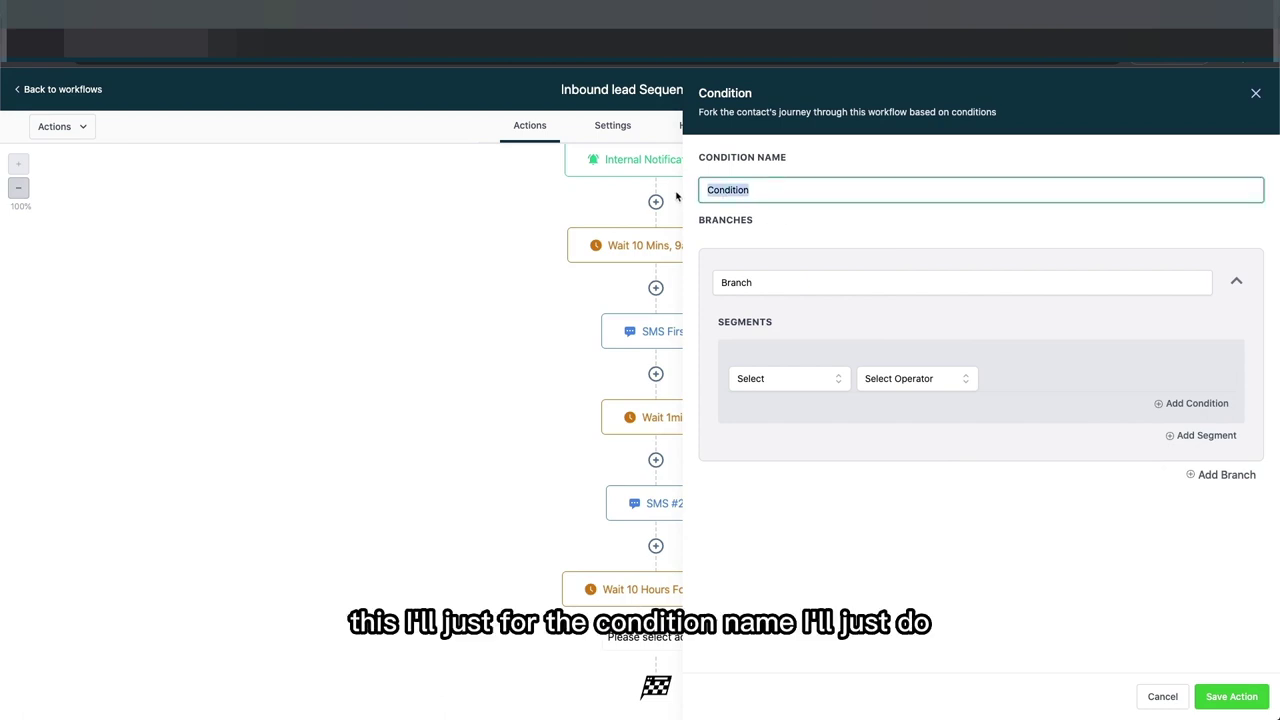
text(Has lead)
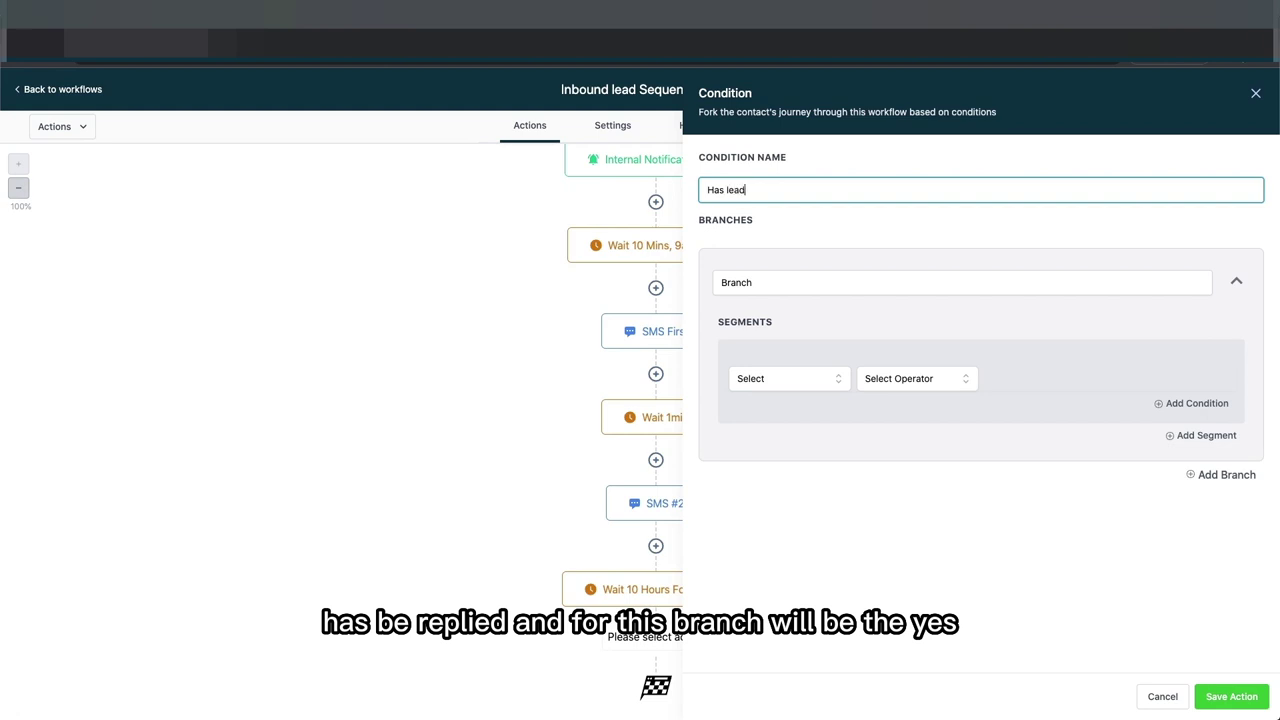
text( replied?)
Name the branch Yes and set its condition to Contact Reply: Contact replied = Yes
drag(763, 282, 640, 288)
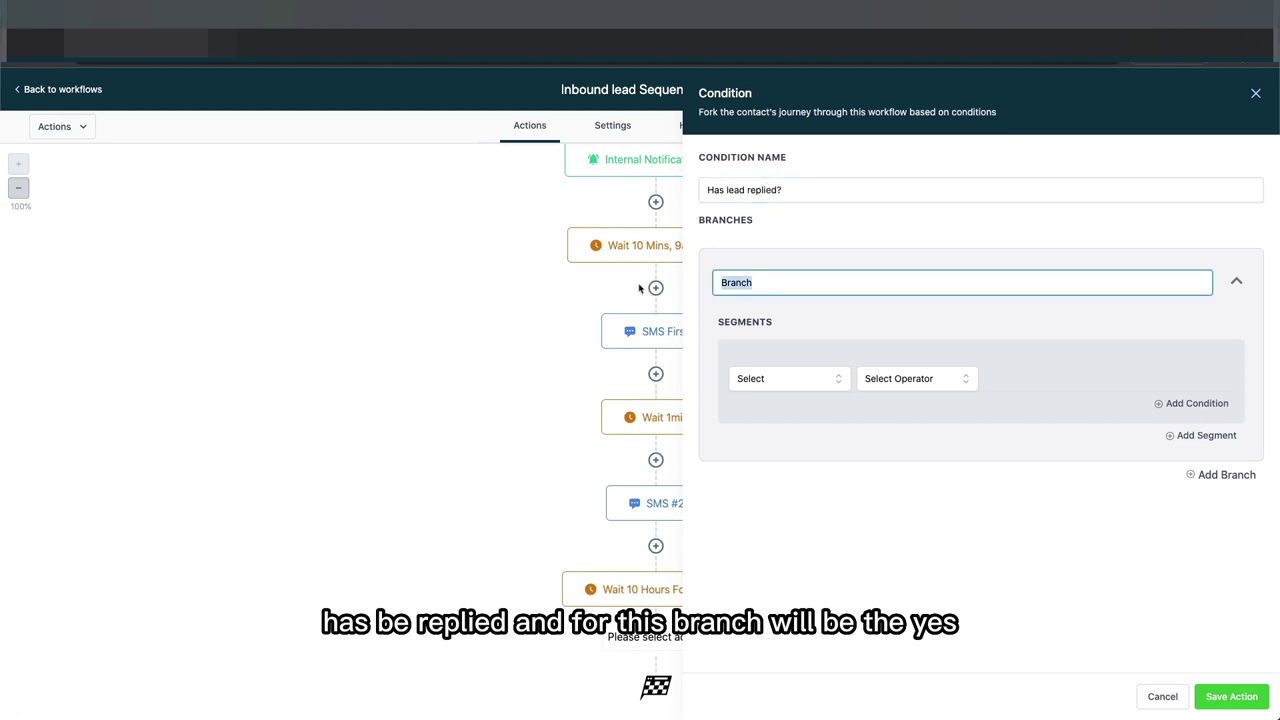
text(Yes)
click(780, 381)
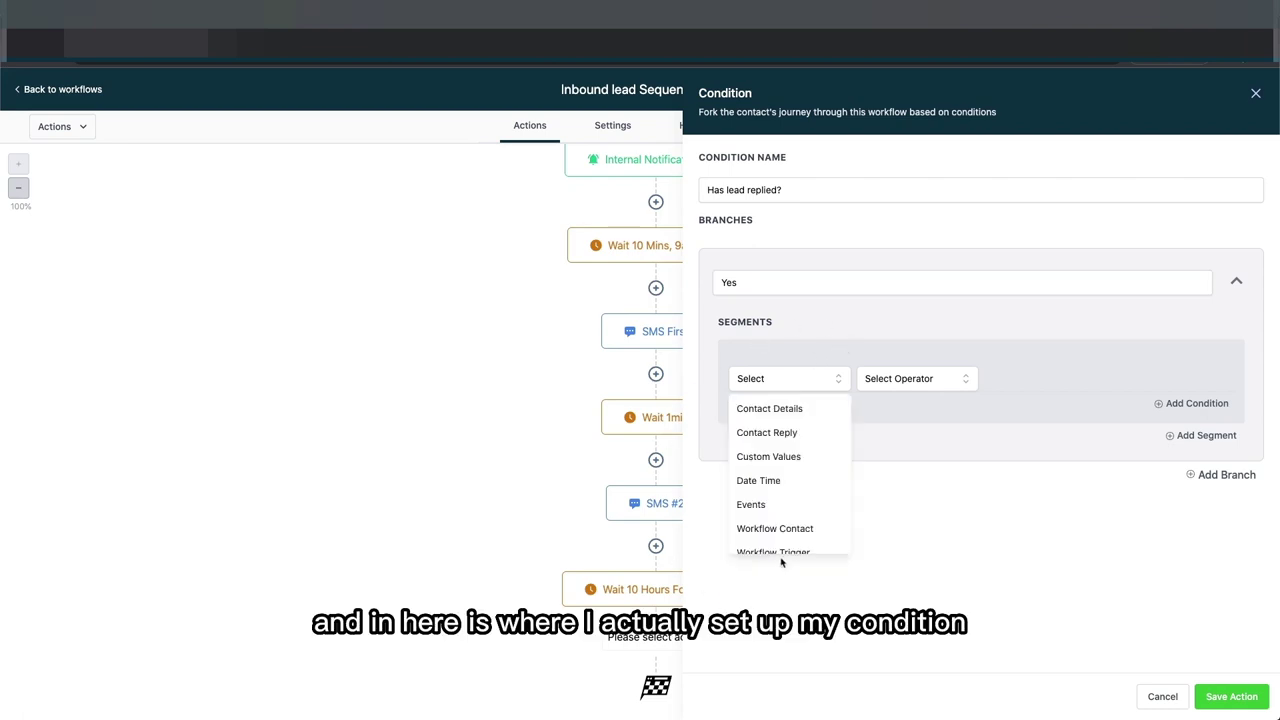
click(786, 432)
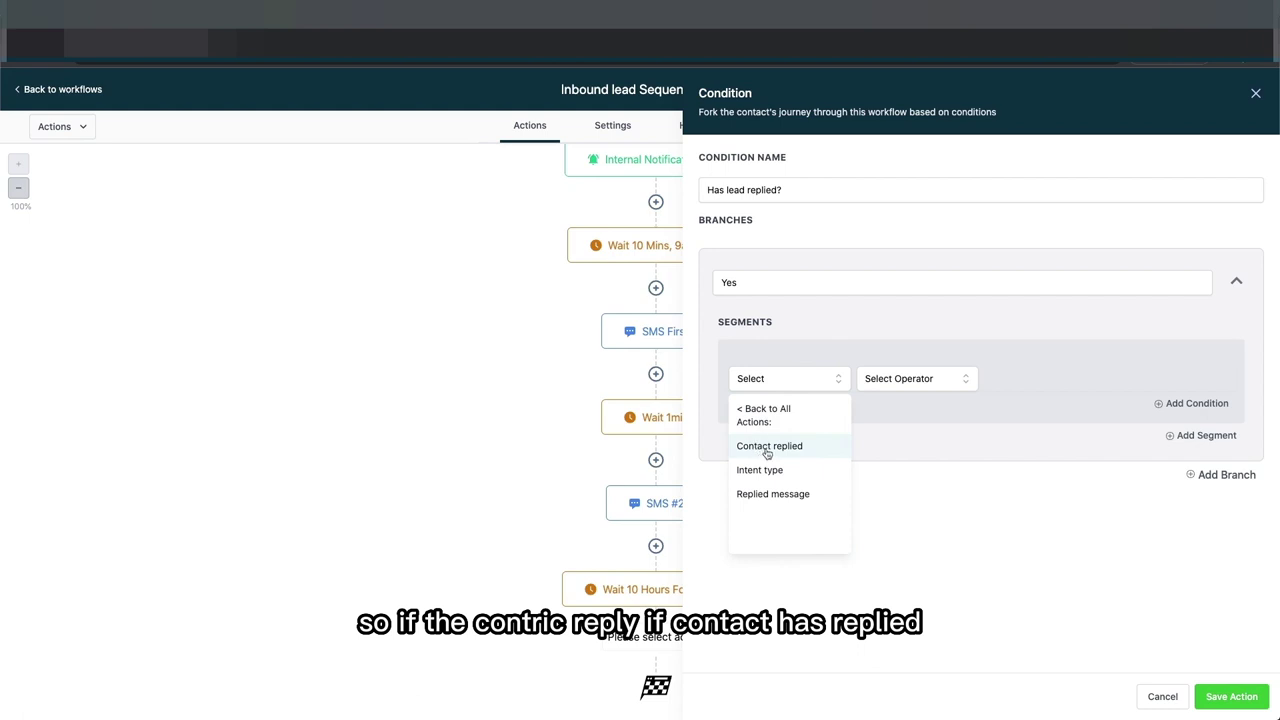
click(770, 449)
click(951, 388)
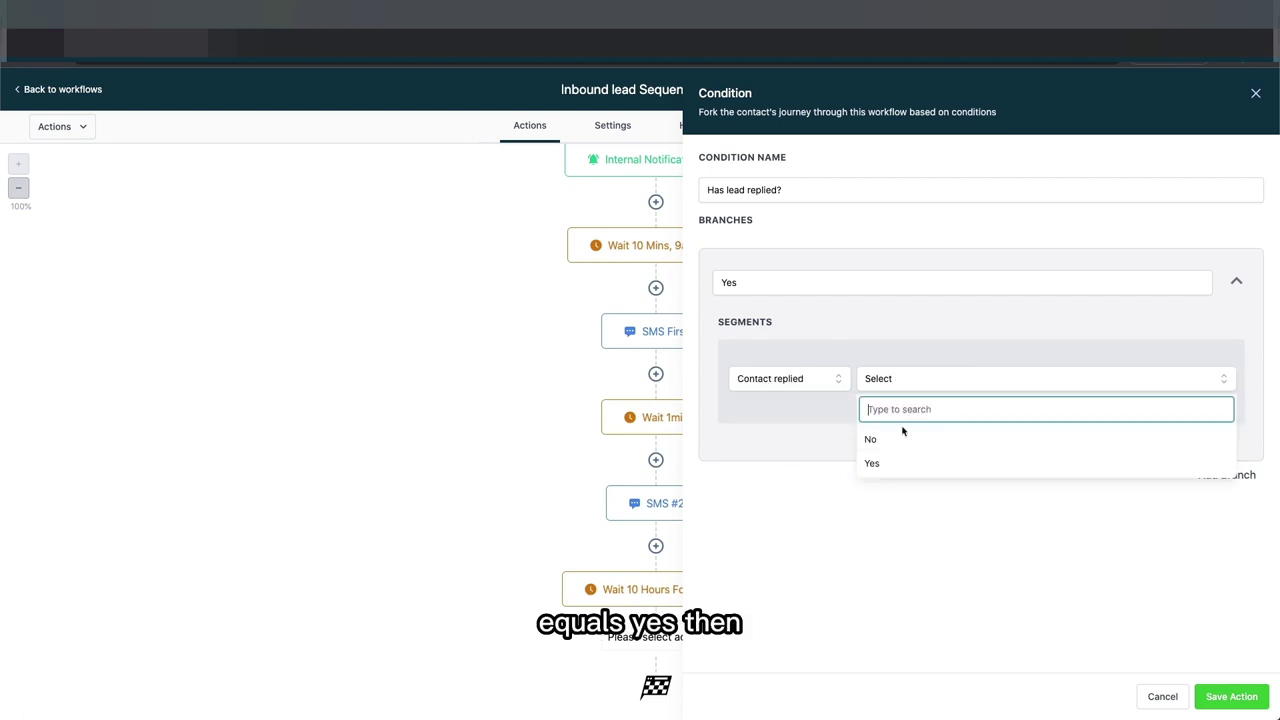
click(883, 466)
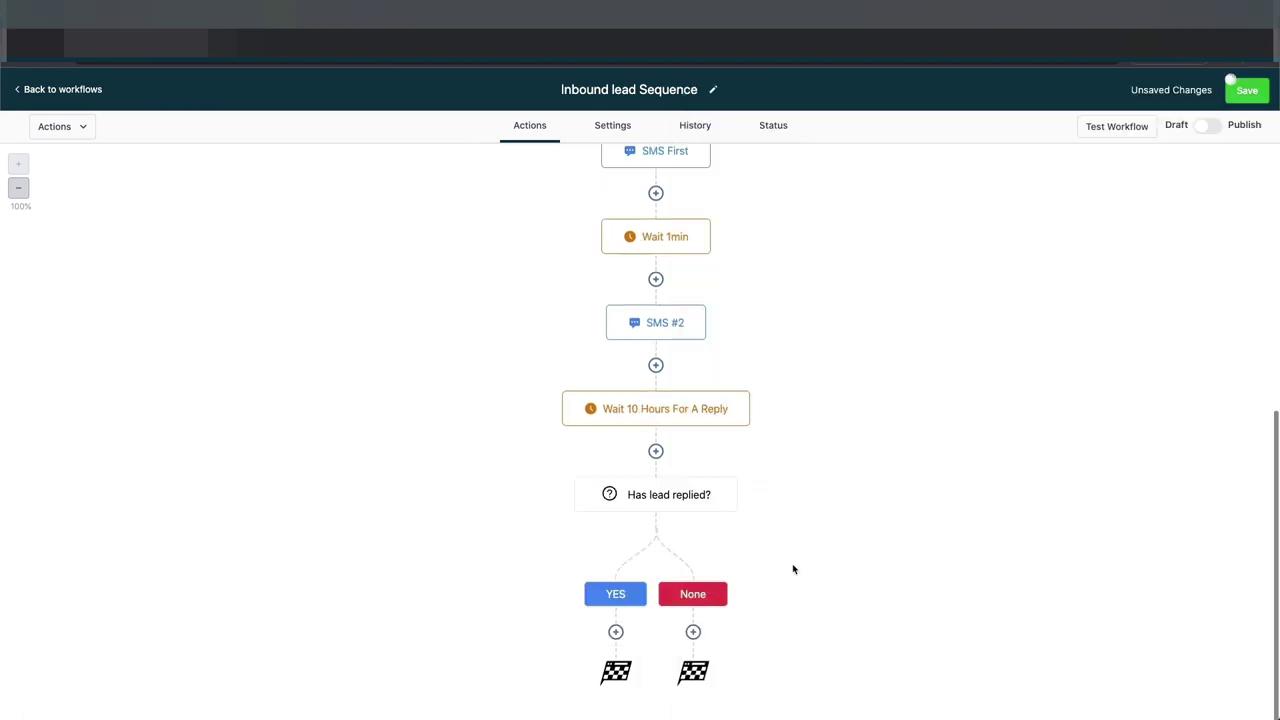
click(645, 496)
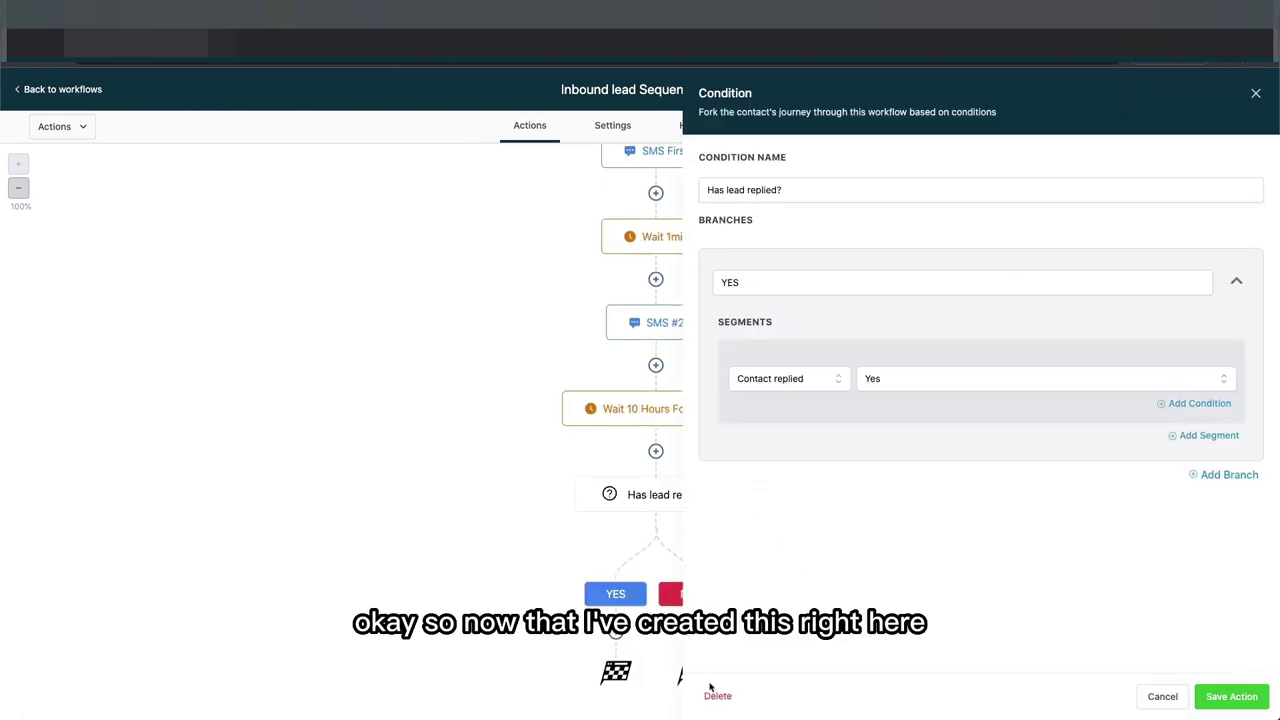
click(1231, 696)
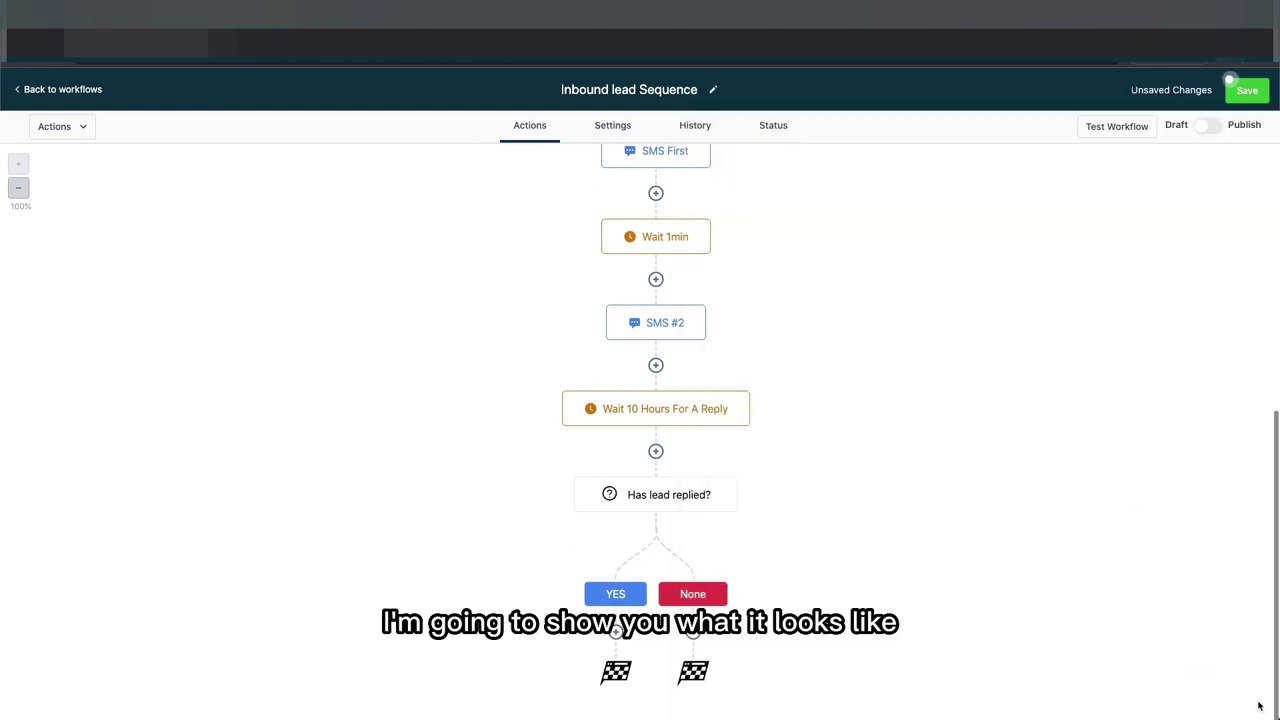
mouse_move(664, 485)
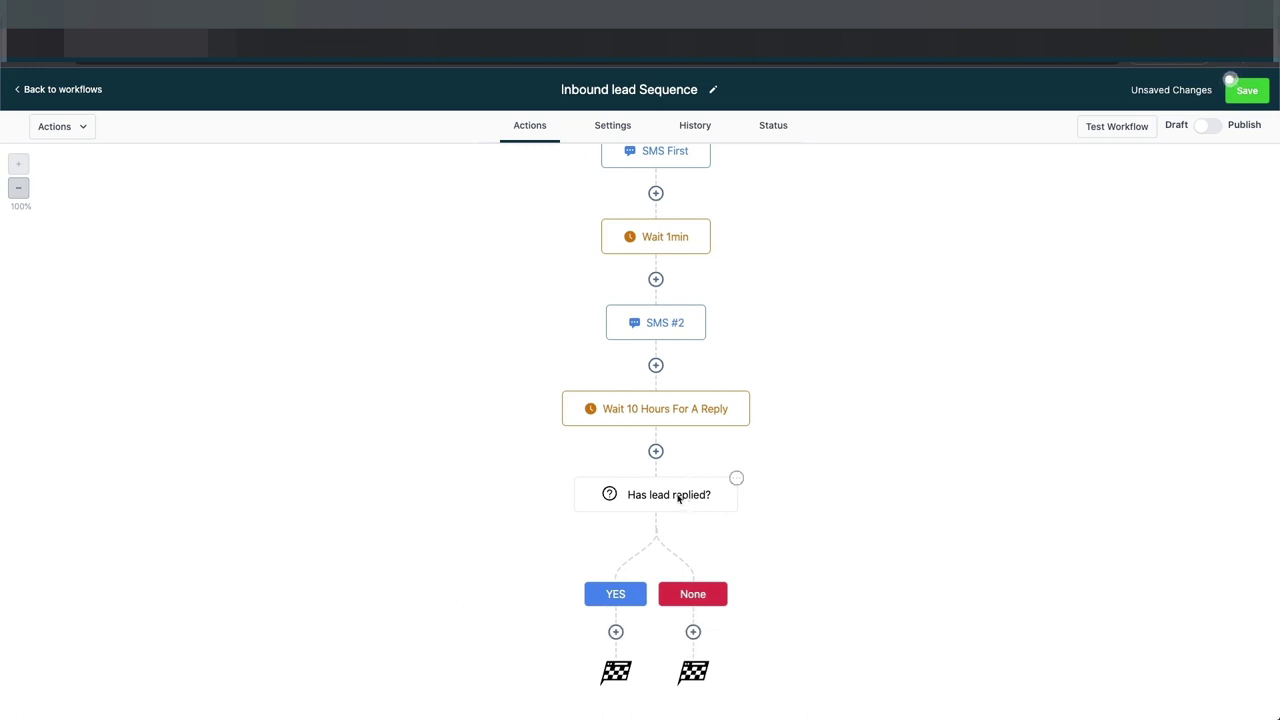
click(720, 490)
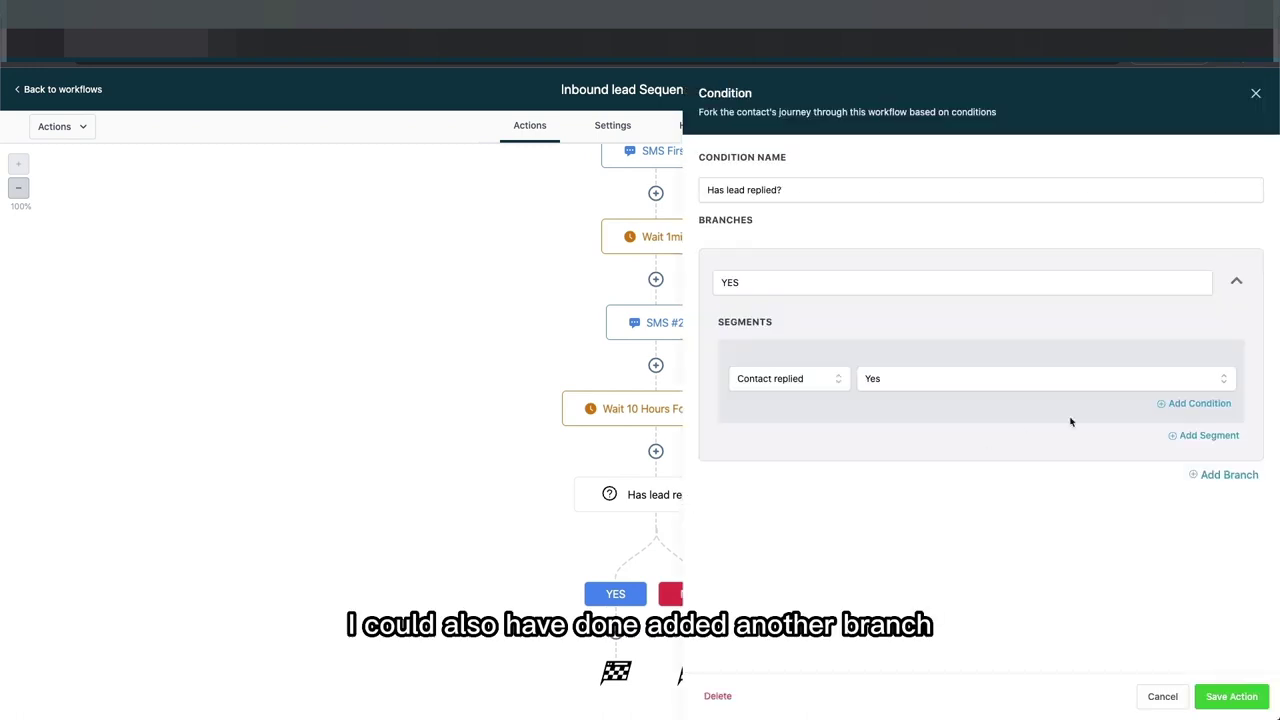
click(1215, 476)
double_click(786, 517)
click(784, 517)
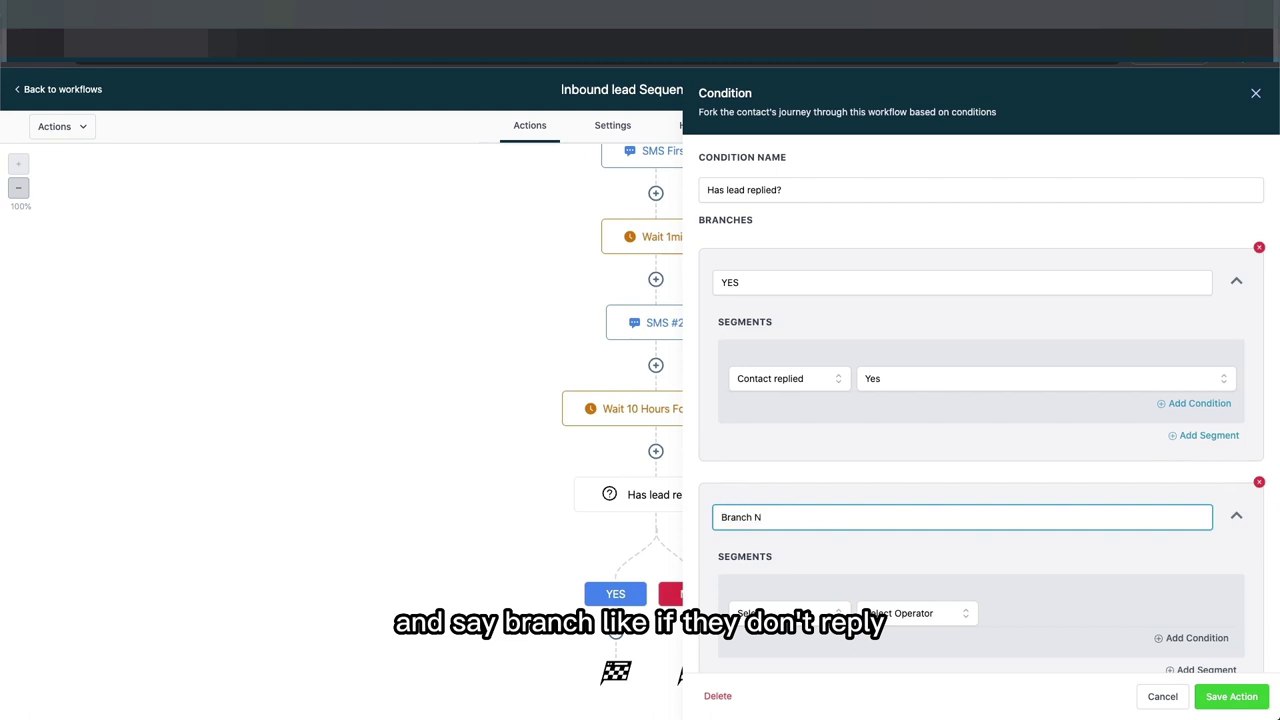
click(785, 613)
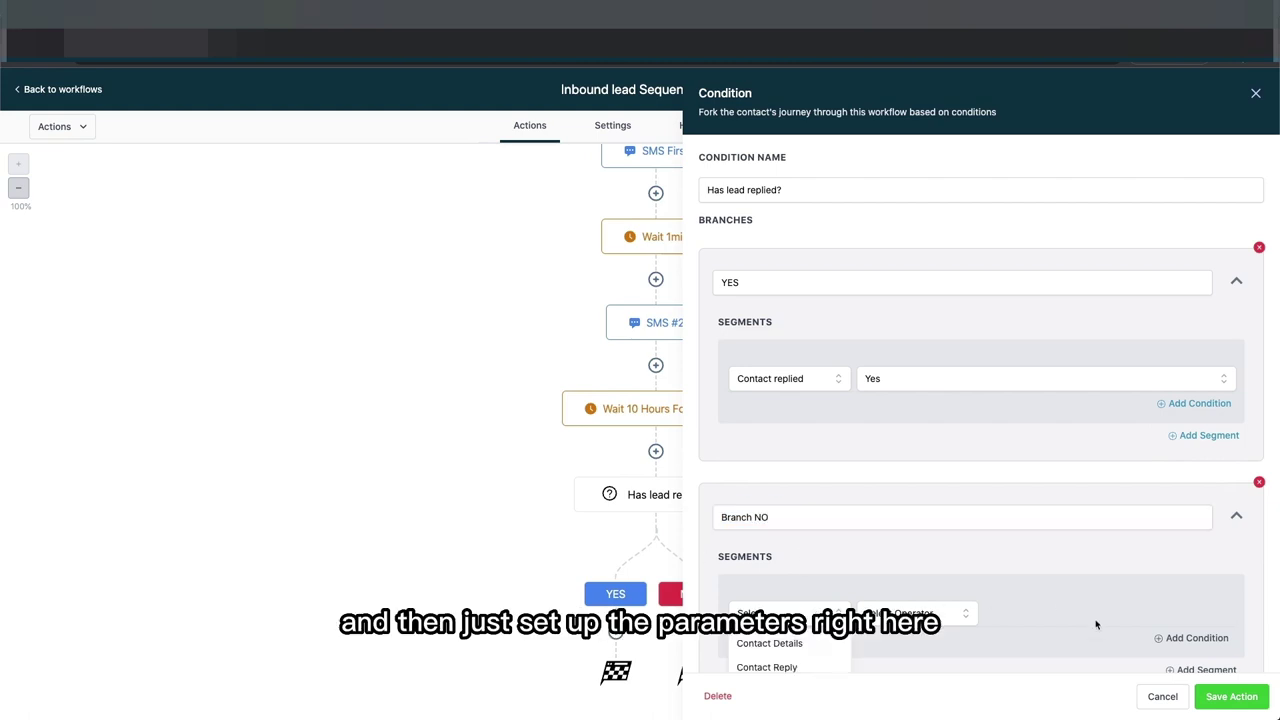
click(1230, 696)
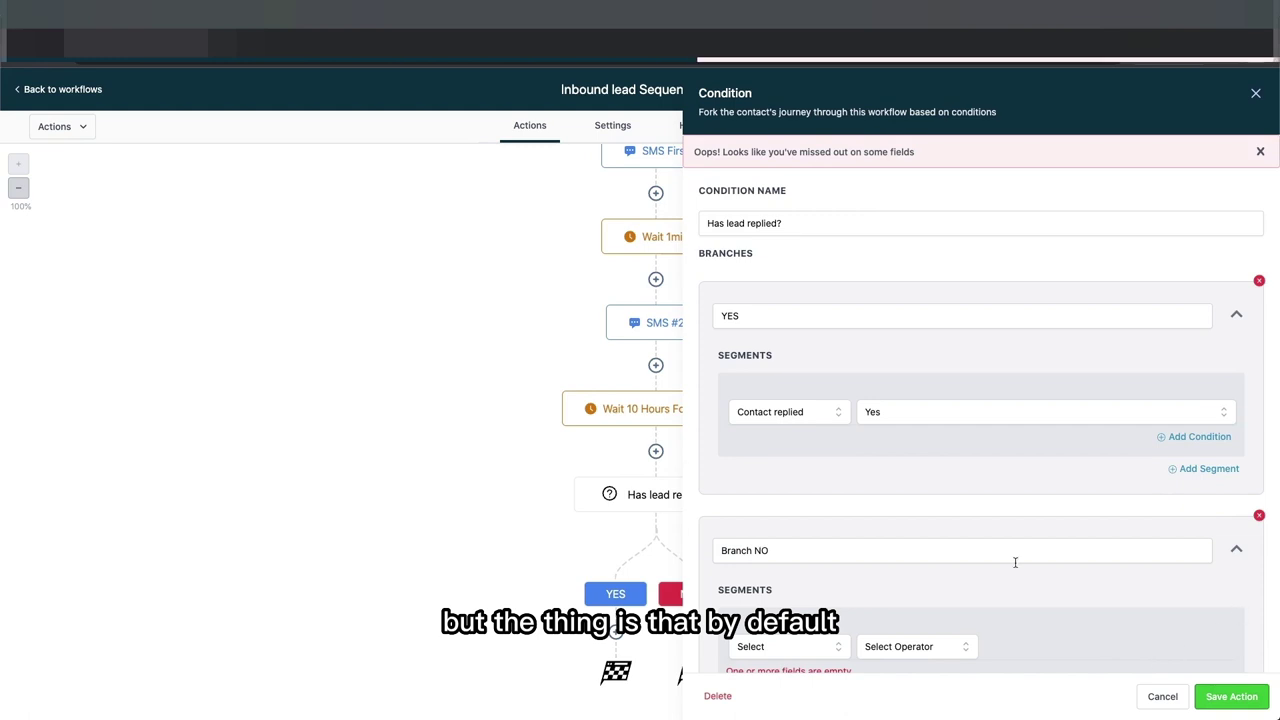
click(1256, 93)
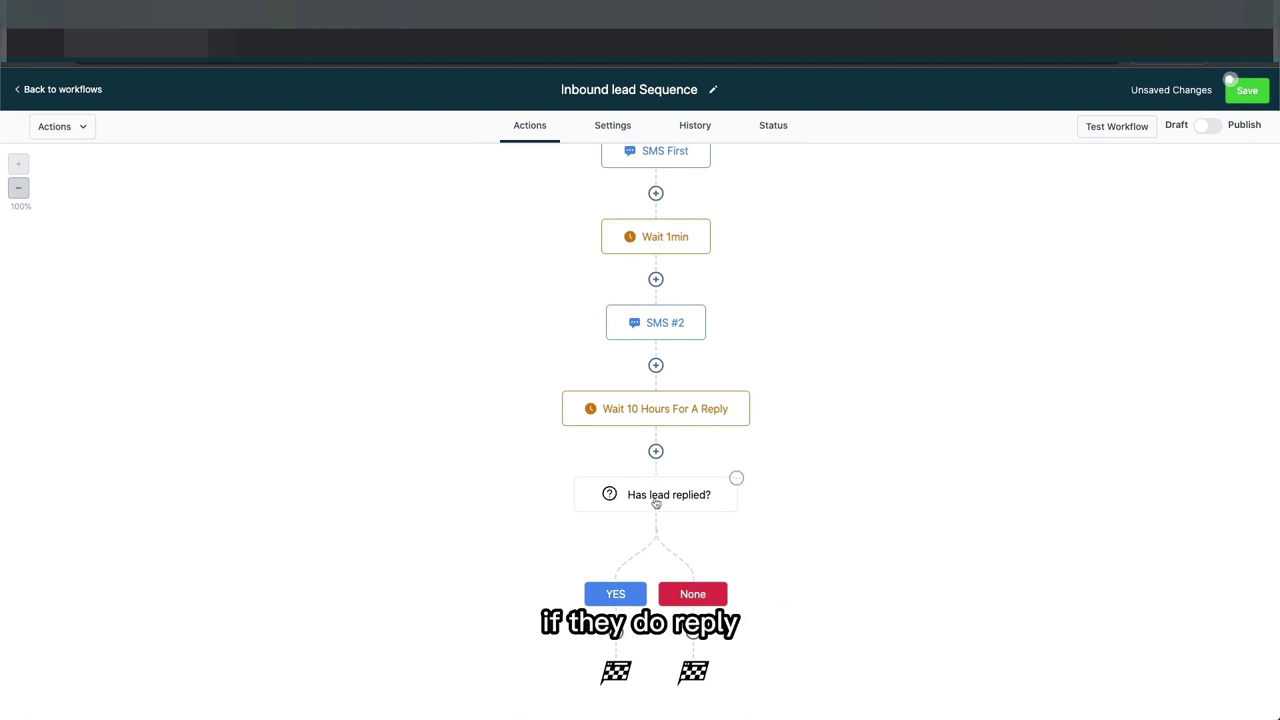
Add a Send Internal Notification step of type SMS under the YES branch
click(617, 638)
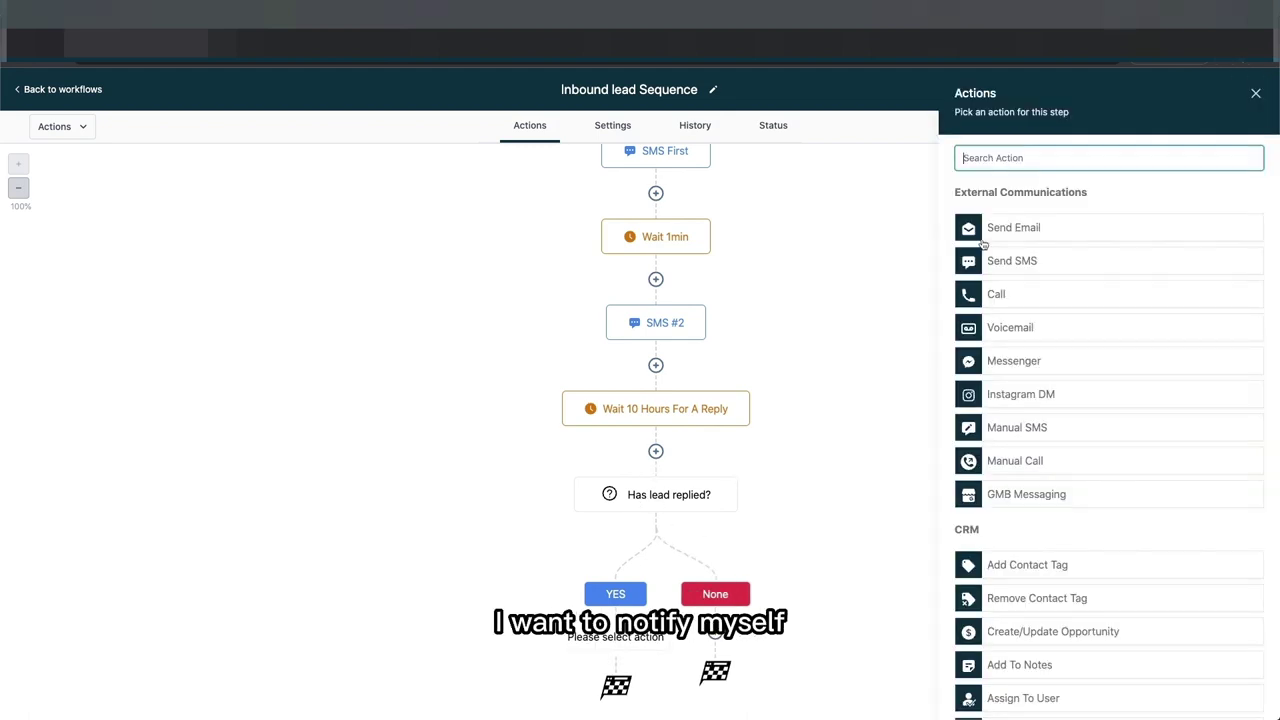
text(no)
click(1011, 249)
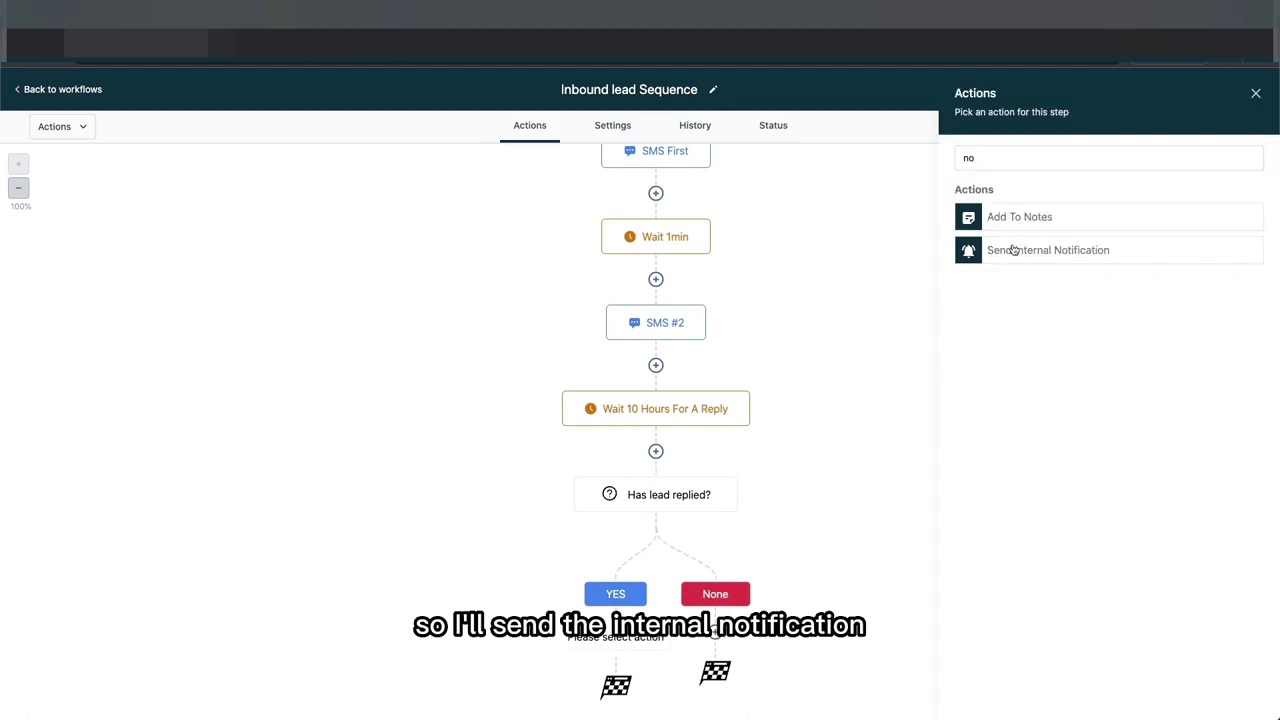
click(1010, 247)
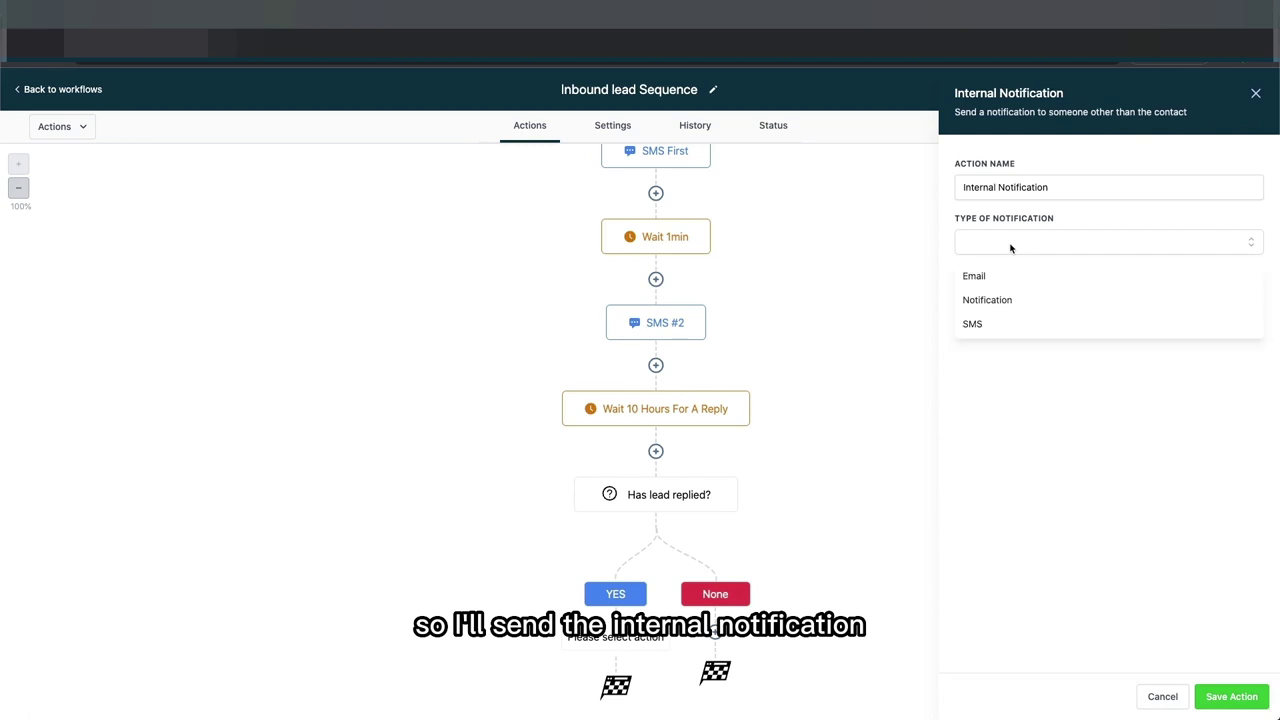
click(979, 326)
Write the message as the contact's Full Name custom value followed by ', please take action SASAP'
click(1010, 430)
text(Contact)
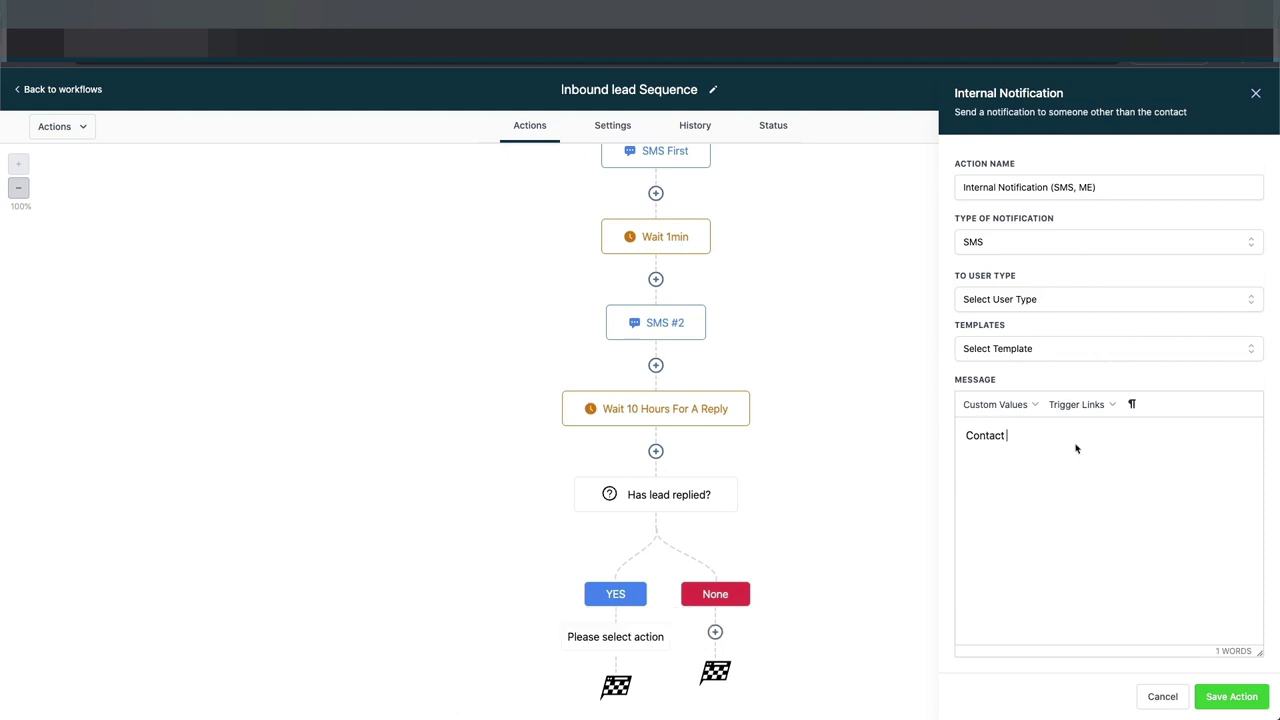
click(1005, 404)
mouse_move(1040, 429)
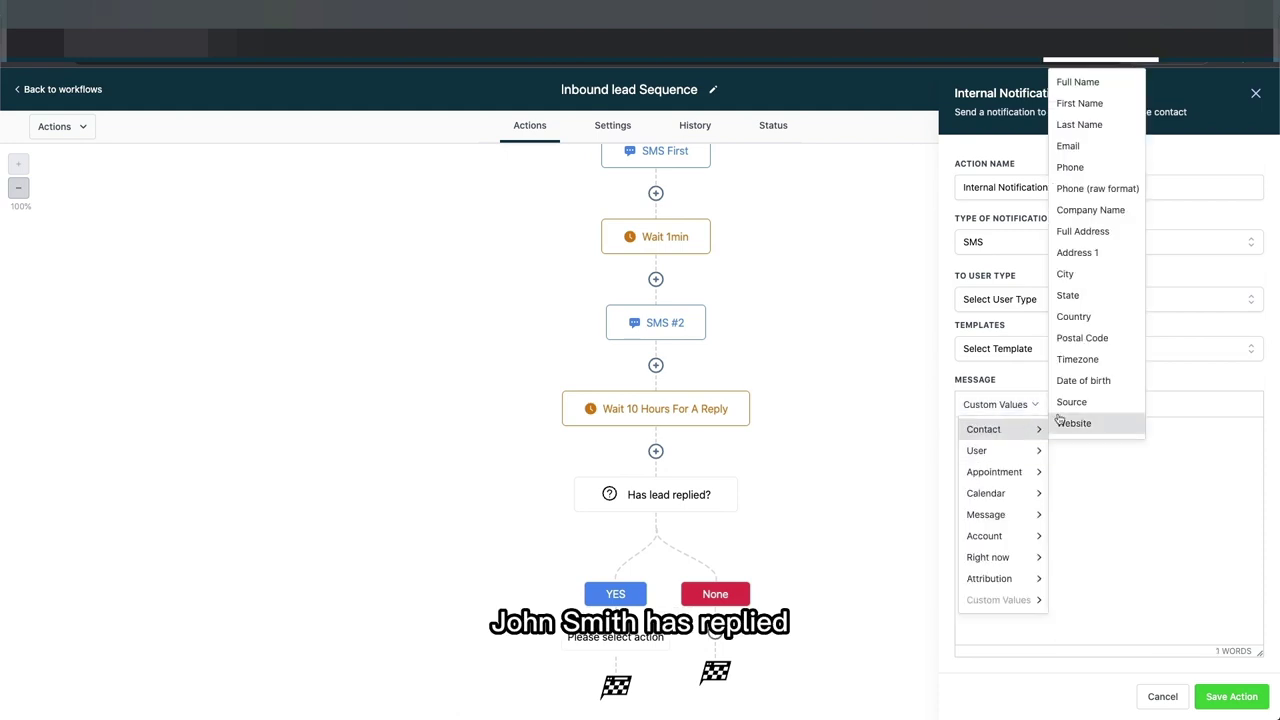
click(1089, 94)
text(, ple)
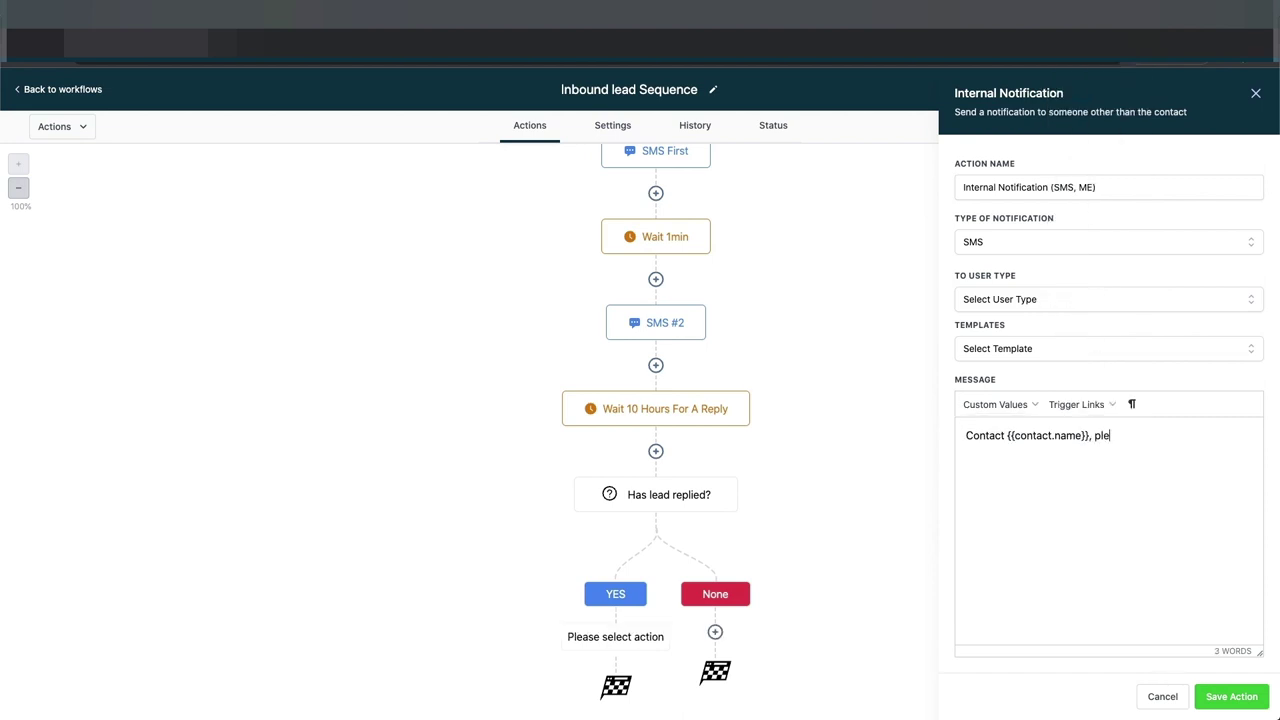
text(ase take action SASAP)
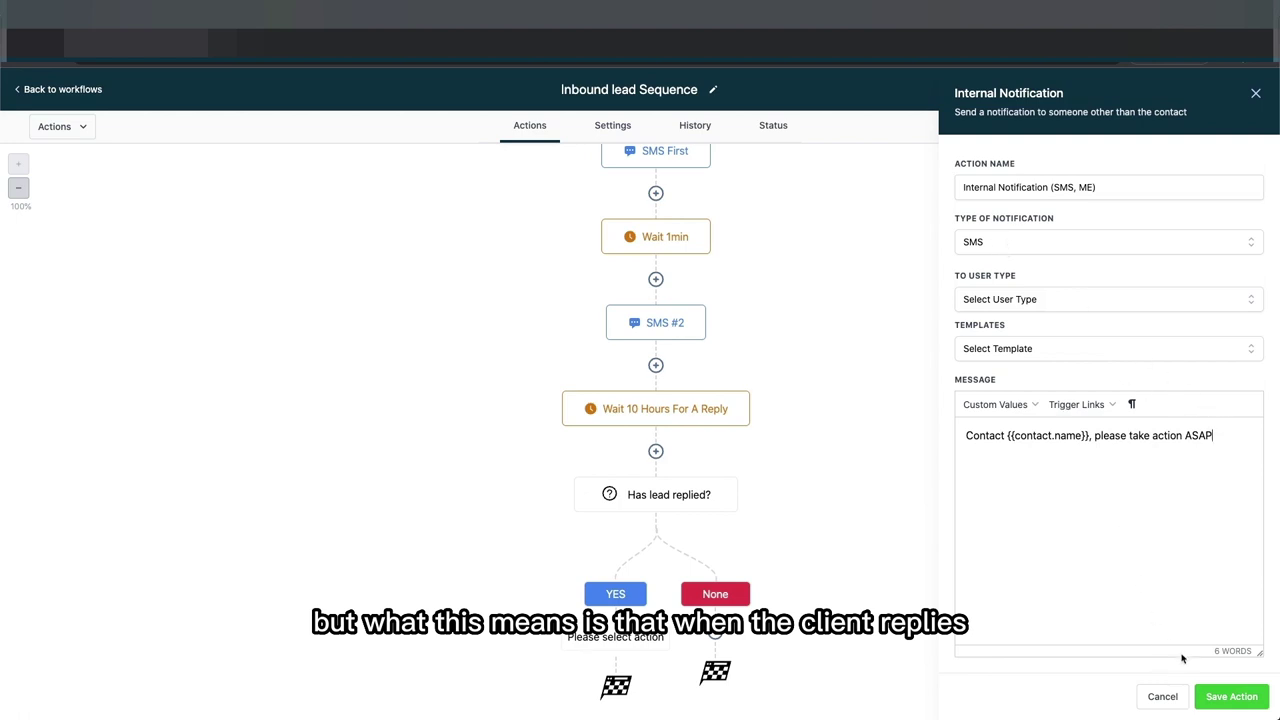
click(1227, 700)
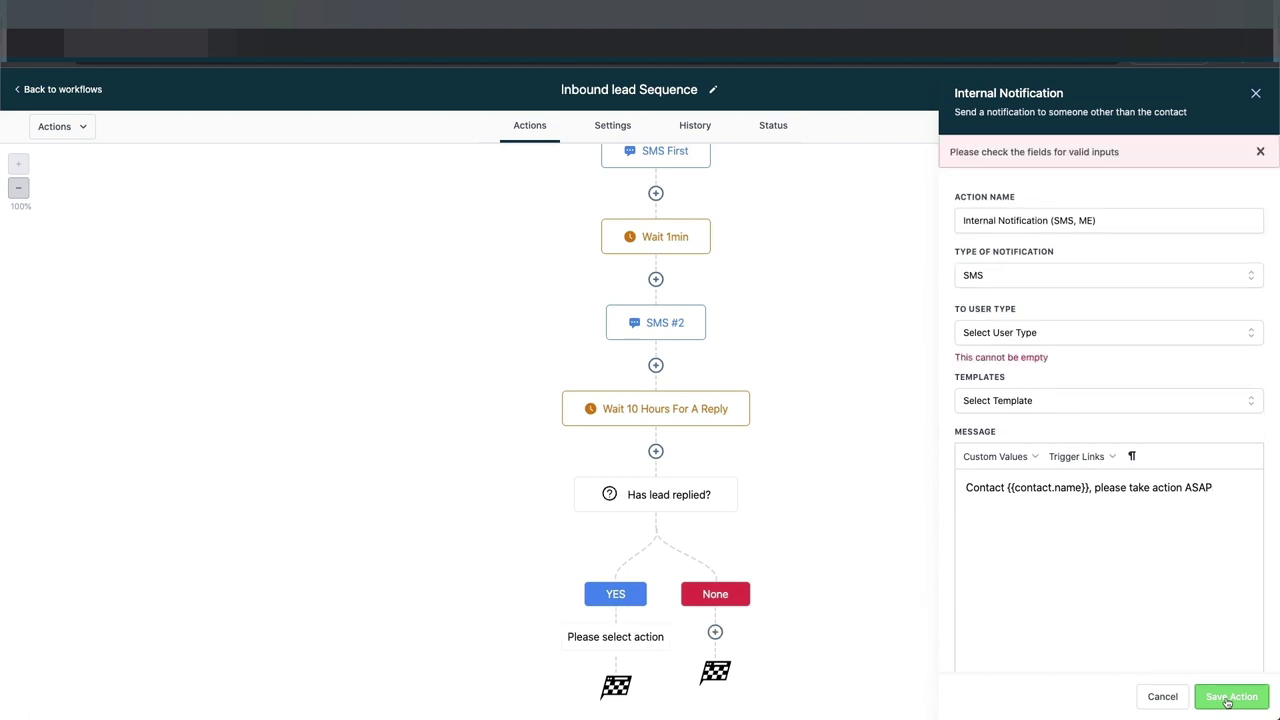
Send the notification to the Assigned User and save the step
click(1034, 335)
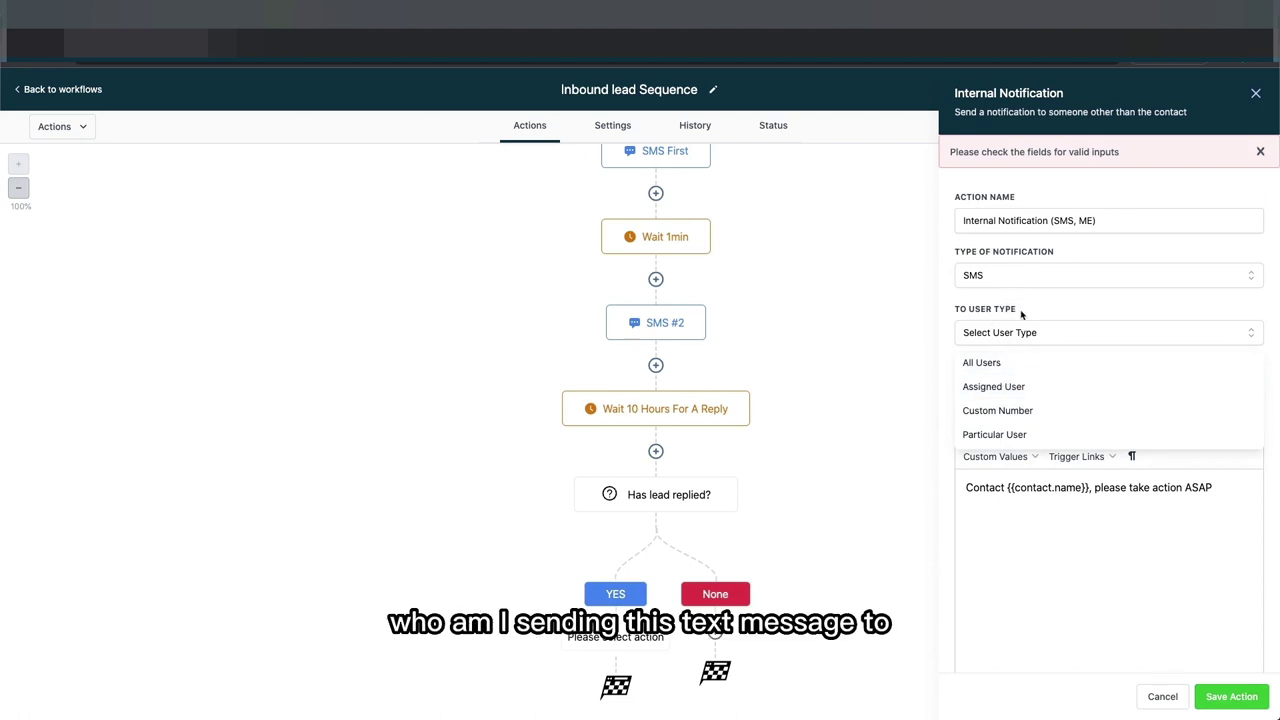
click(988, 388)
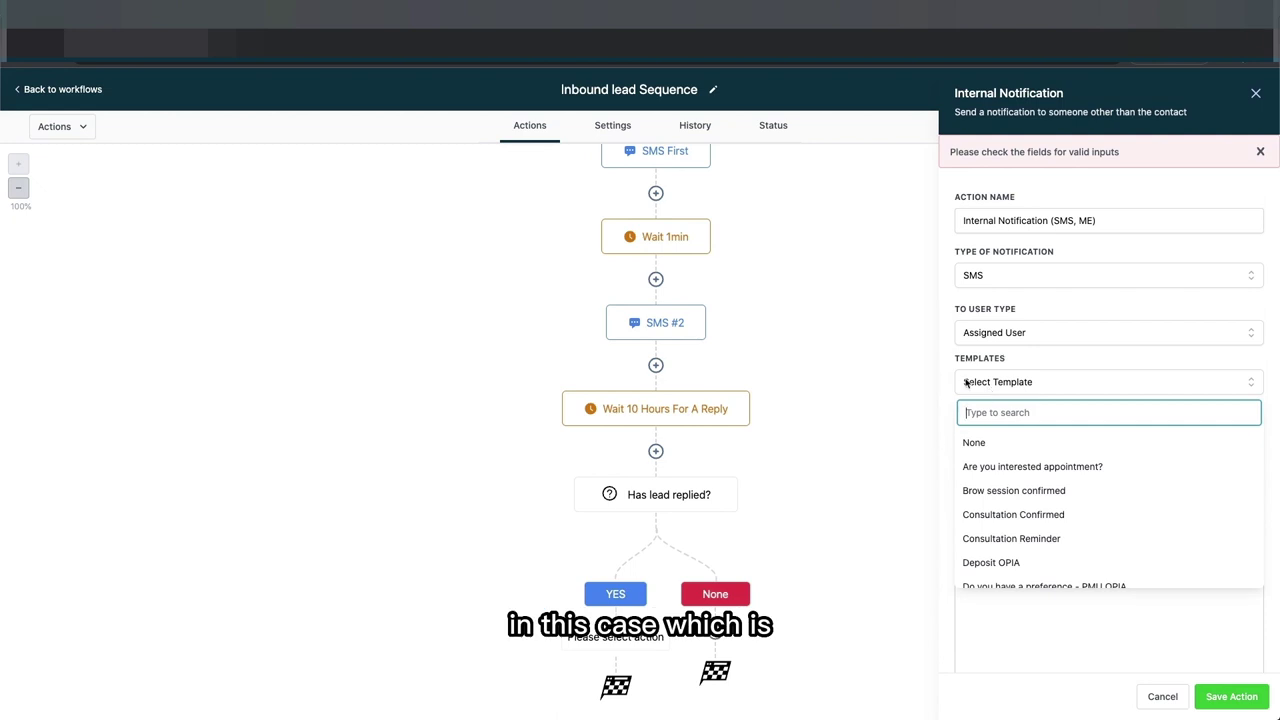
click(954, 361)
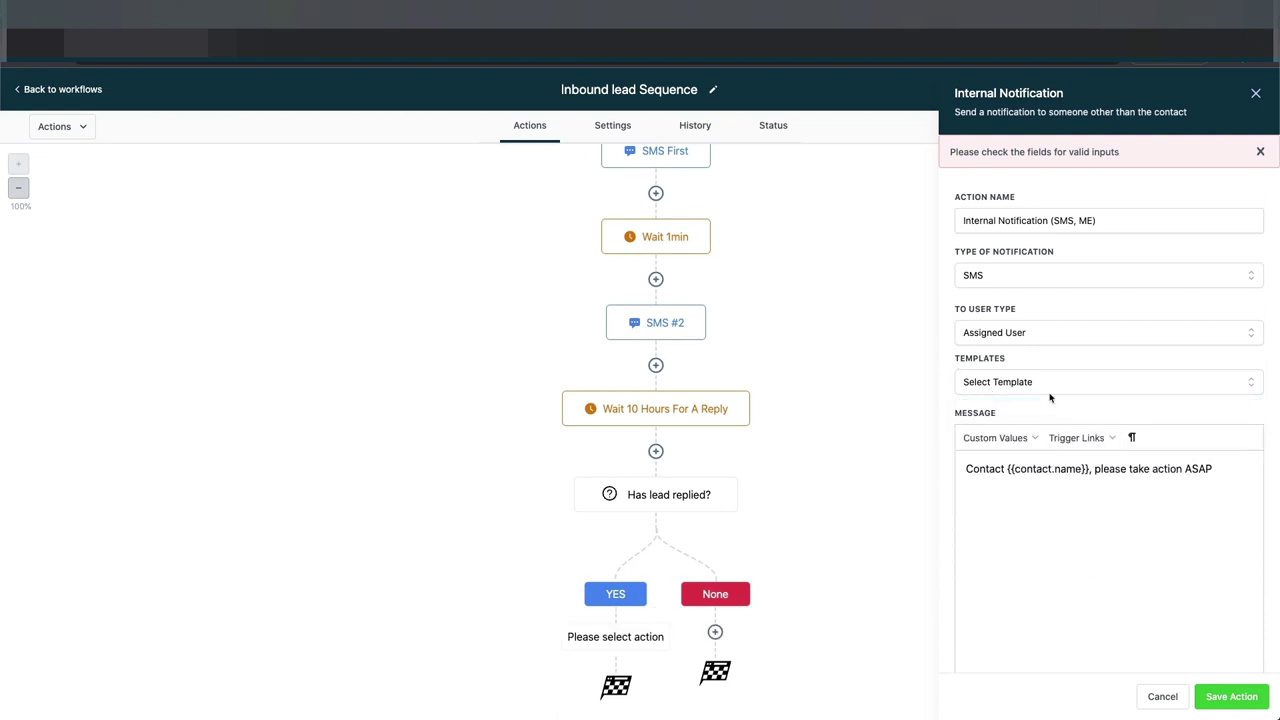
click(1020, 334)
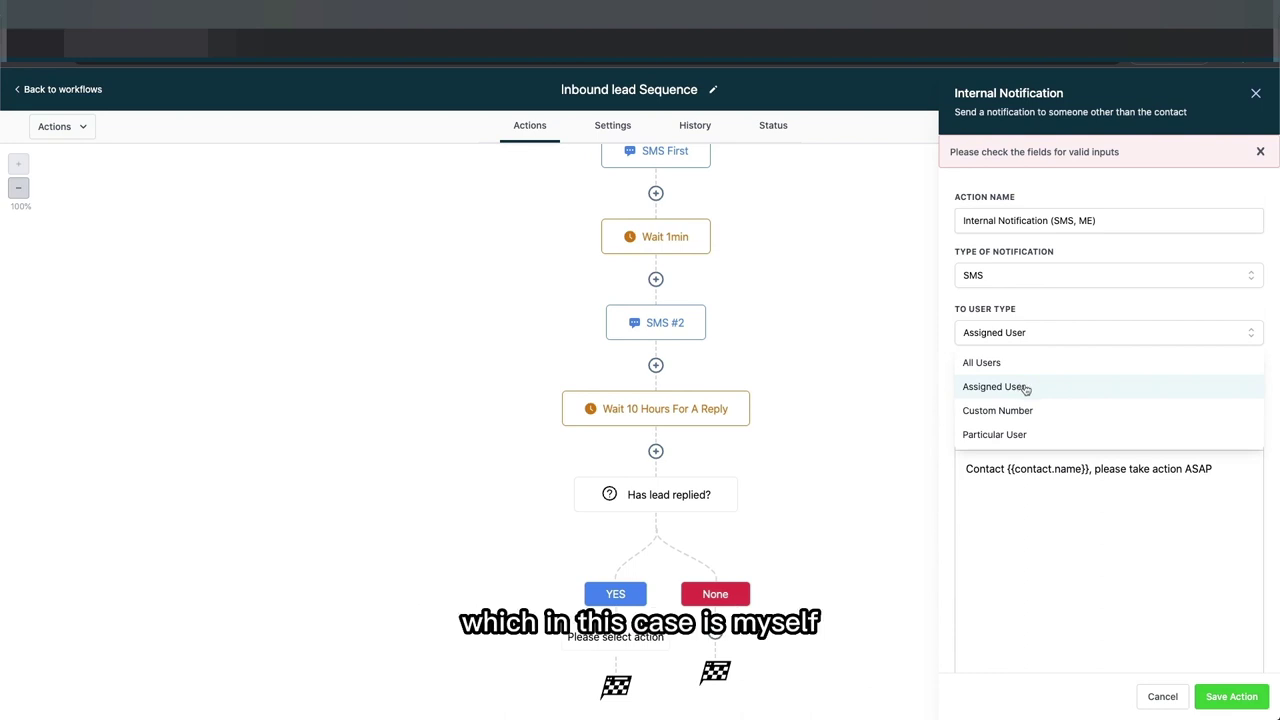
click(1025, 389)
click(1218, 700)
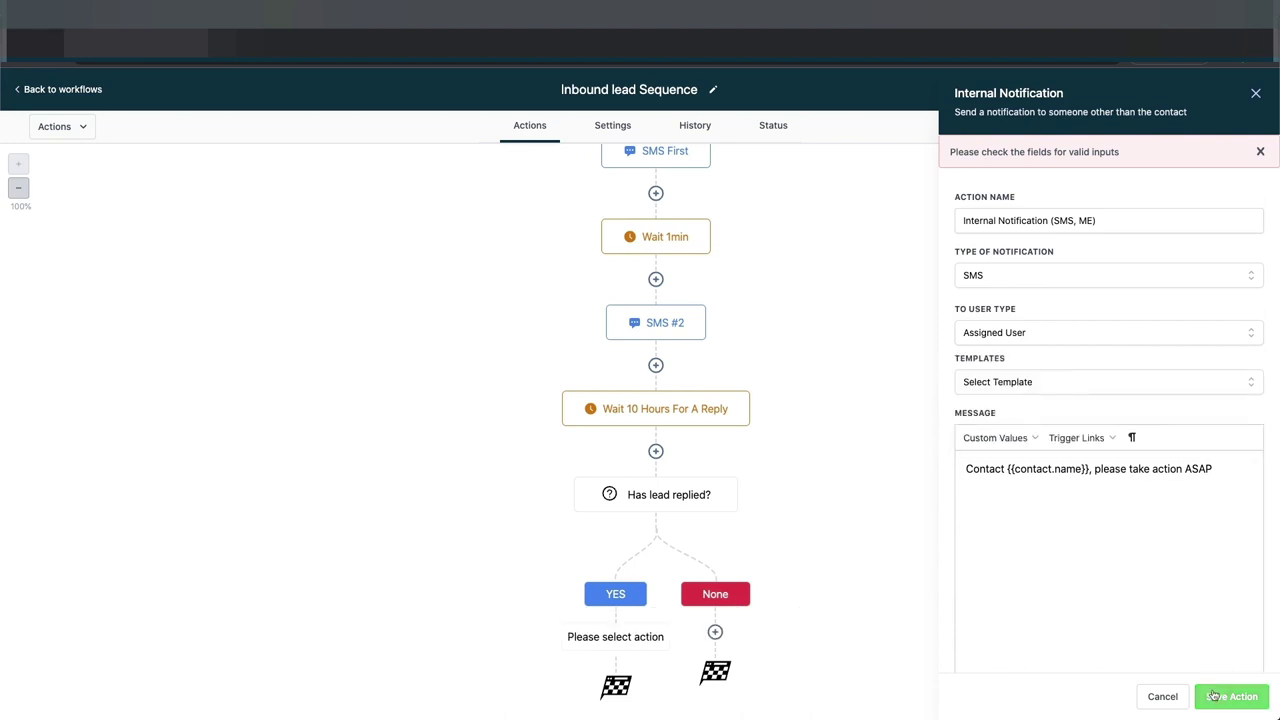
scroll(743, 585, down, 1)
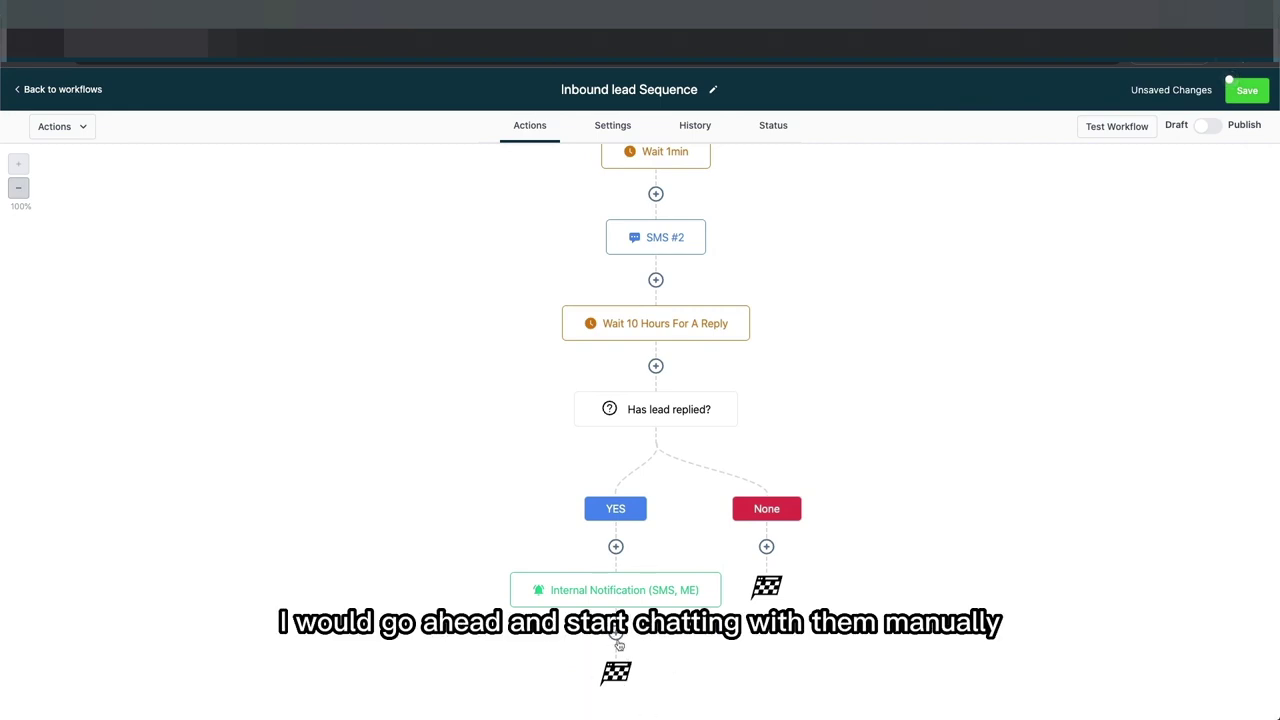
Add a Manual Call action under the None branch and save it
click(766, 546)
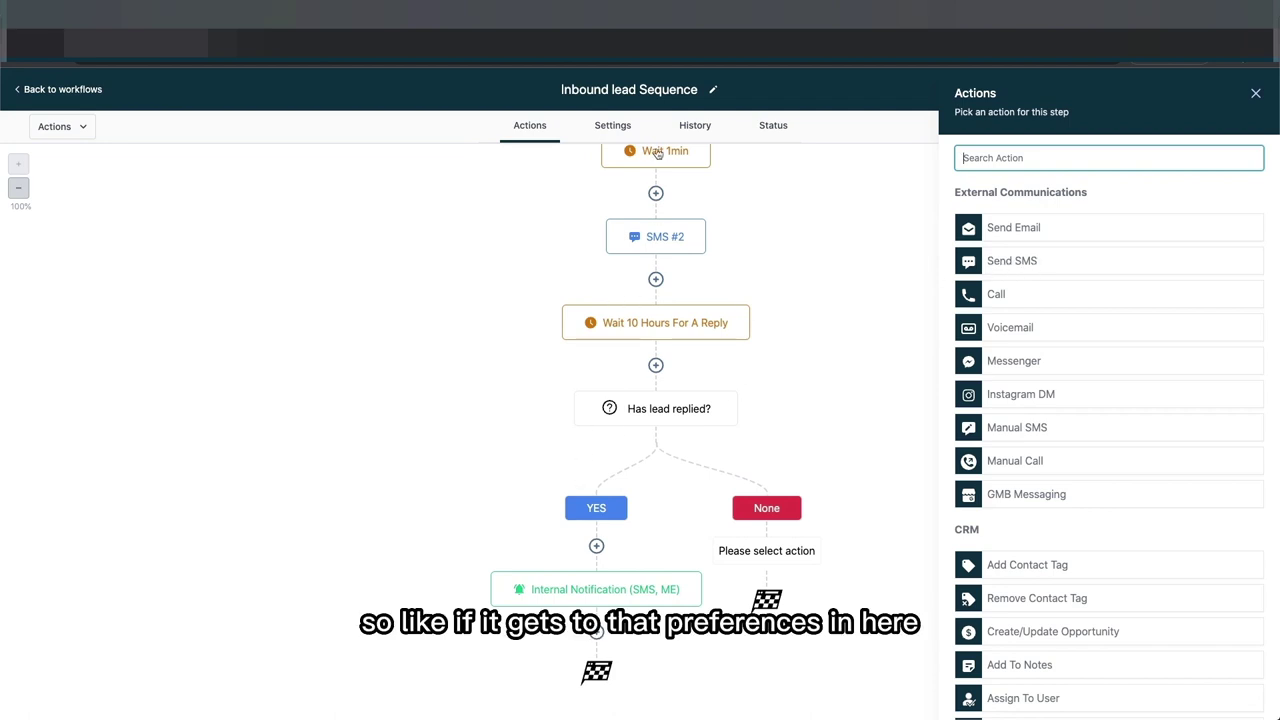
scroll(654, 174, up, 1)
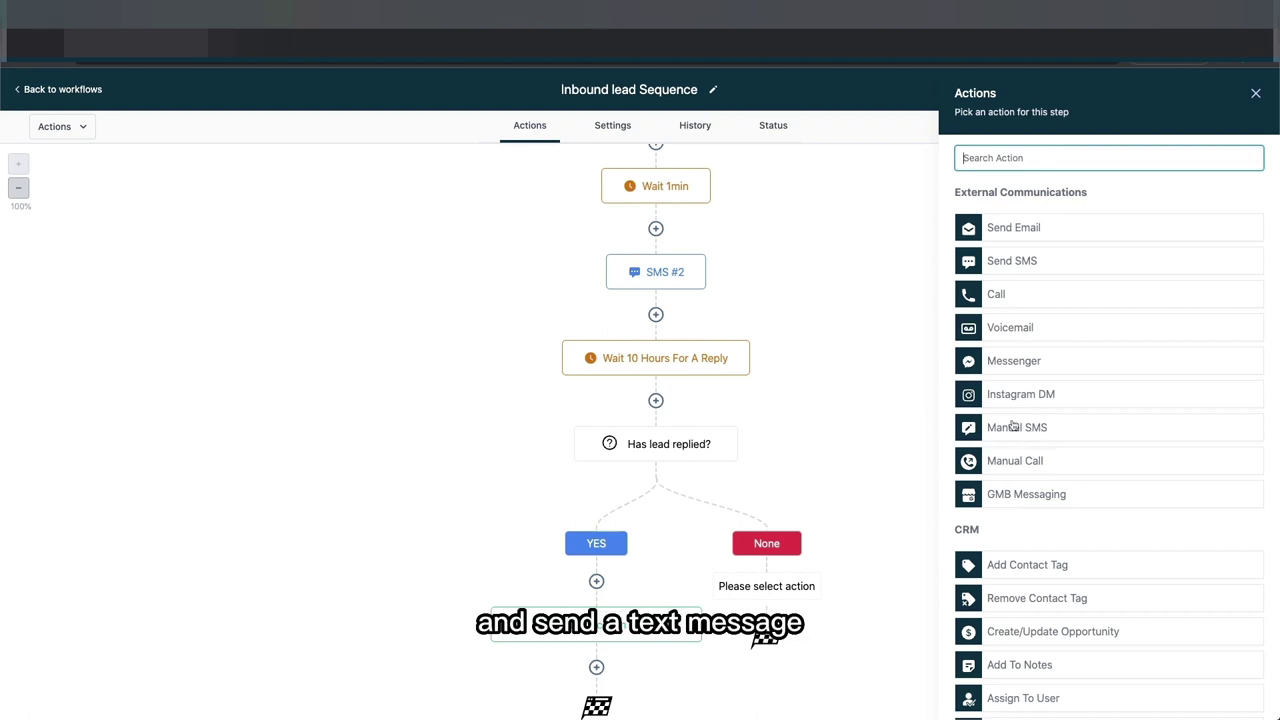
scroll(1027, 428, down, 1)
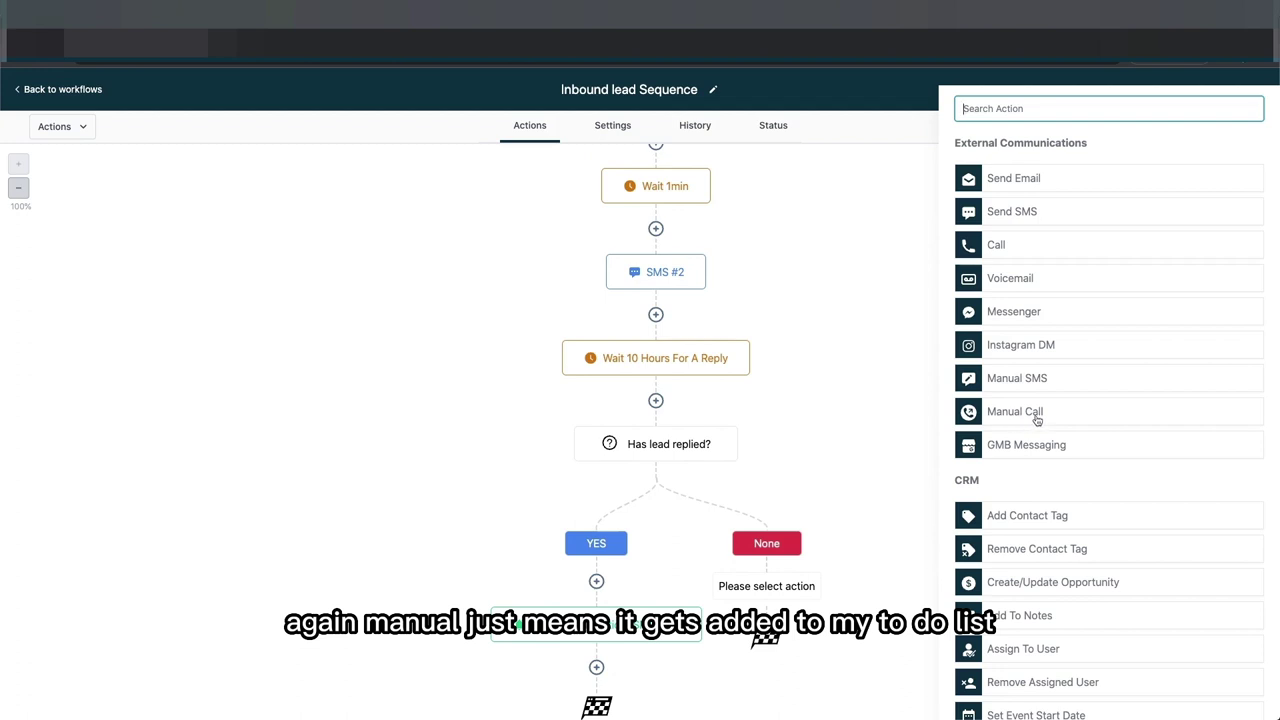
click(1051, 418)
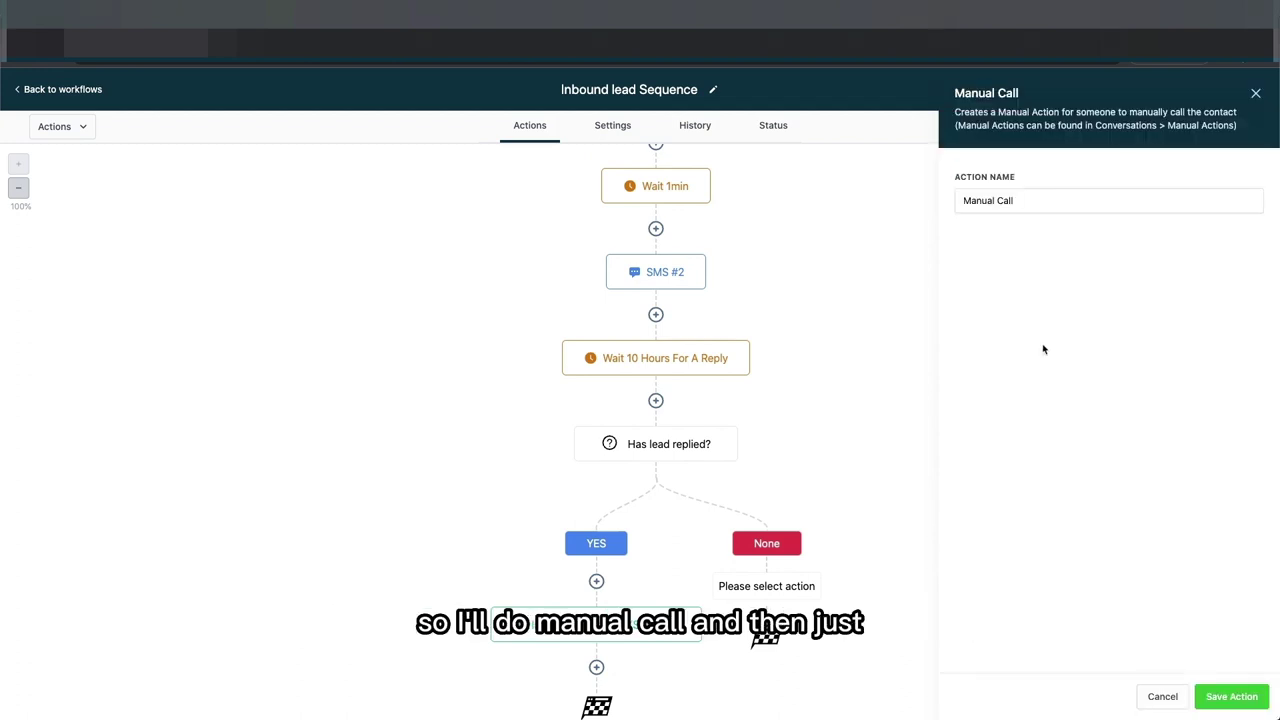
click(1222, 697)
scroll(815, 563, down, 1)
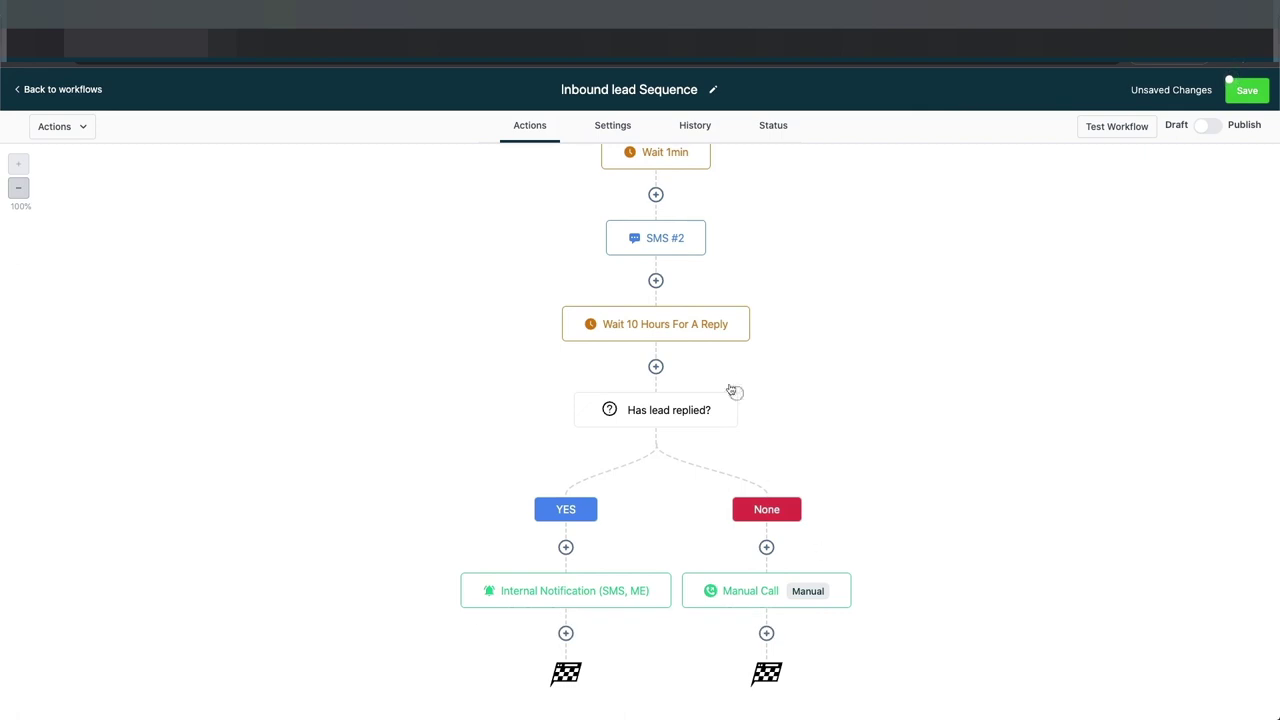
scroll(736, 400, up, 5)
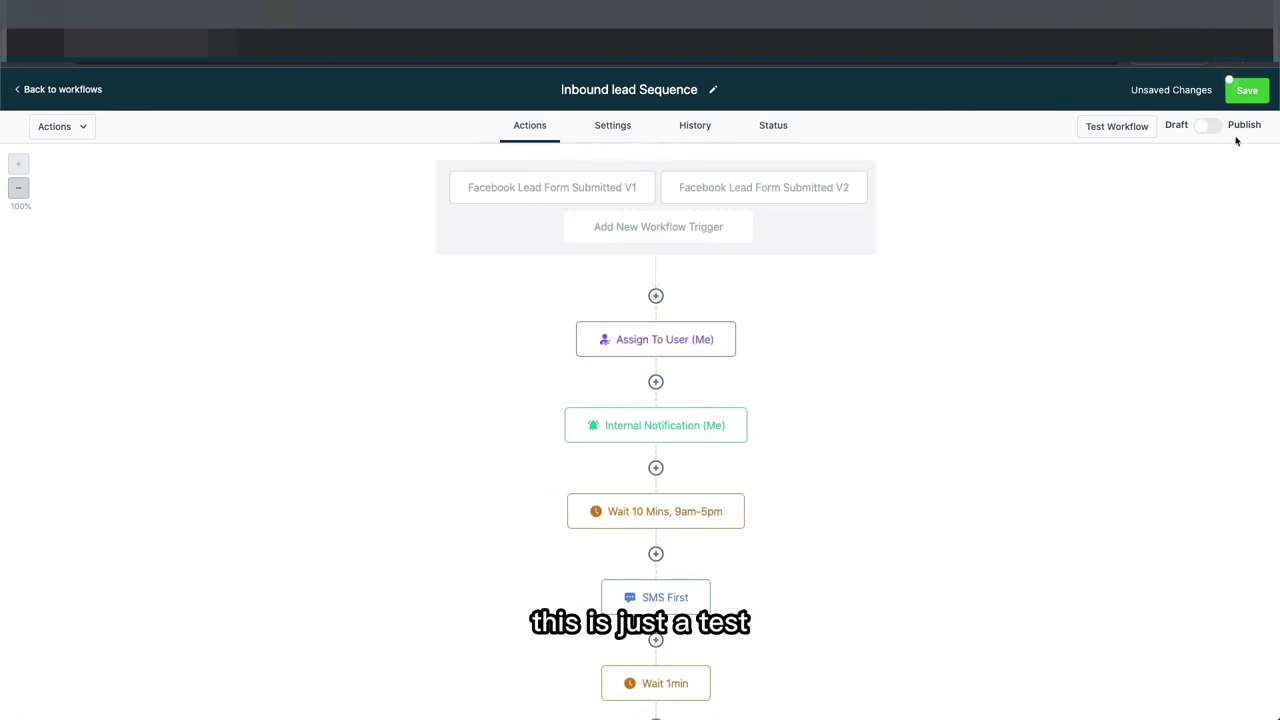
Save the Inbound lead Sequence workflow as a draft and scroll through it to review
double_click(1177, 125)
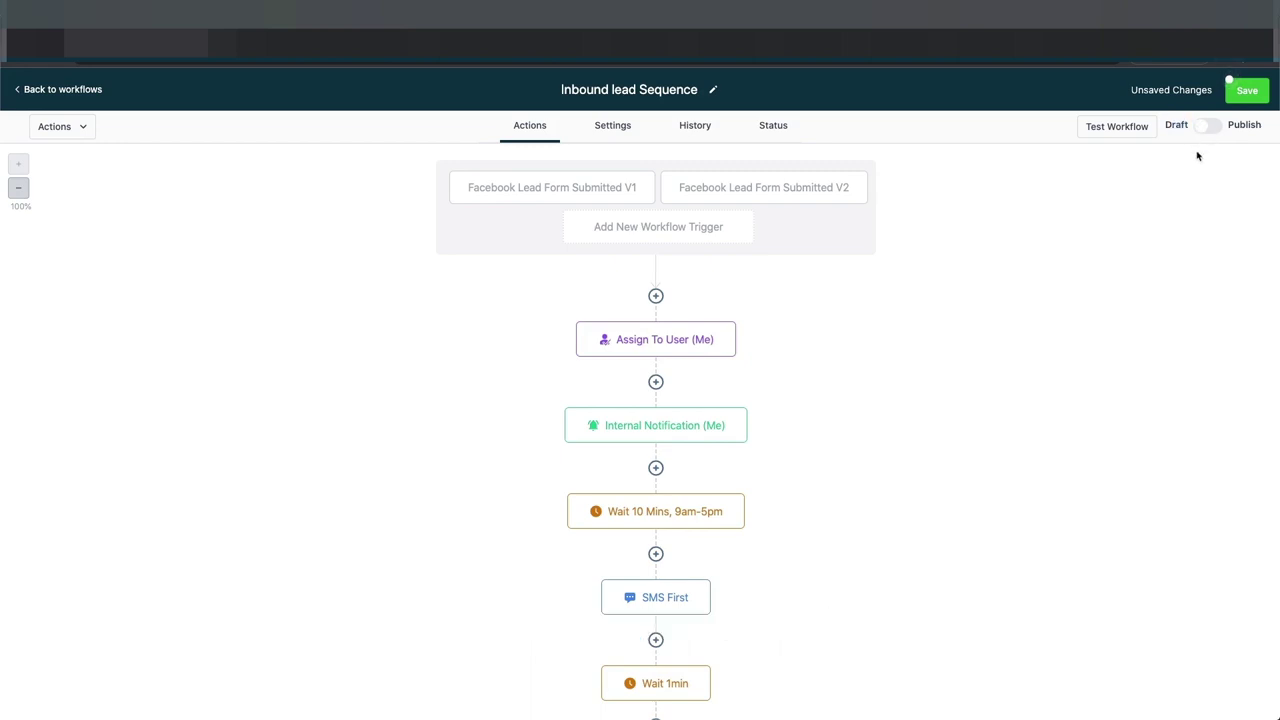
click(1245, 91)
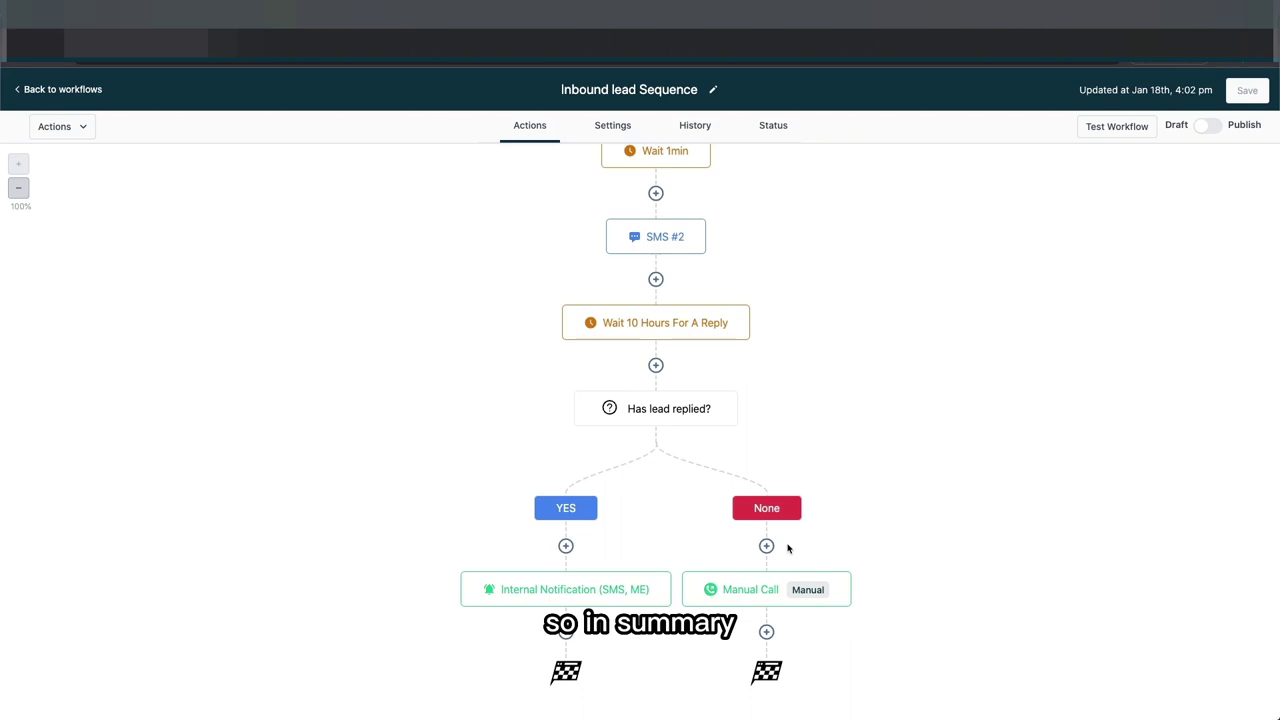
scroll(685, 328, up, 4)
scroll(685, 328, up, 5)
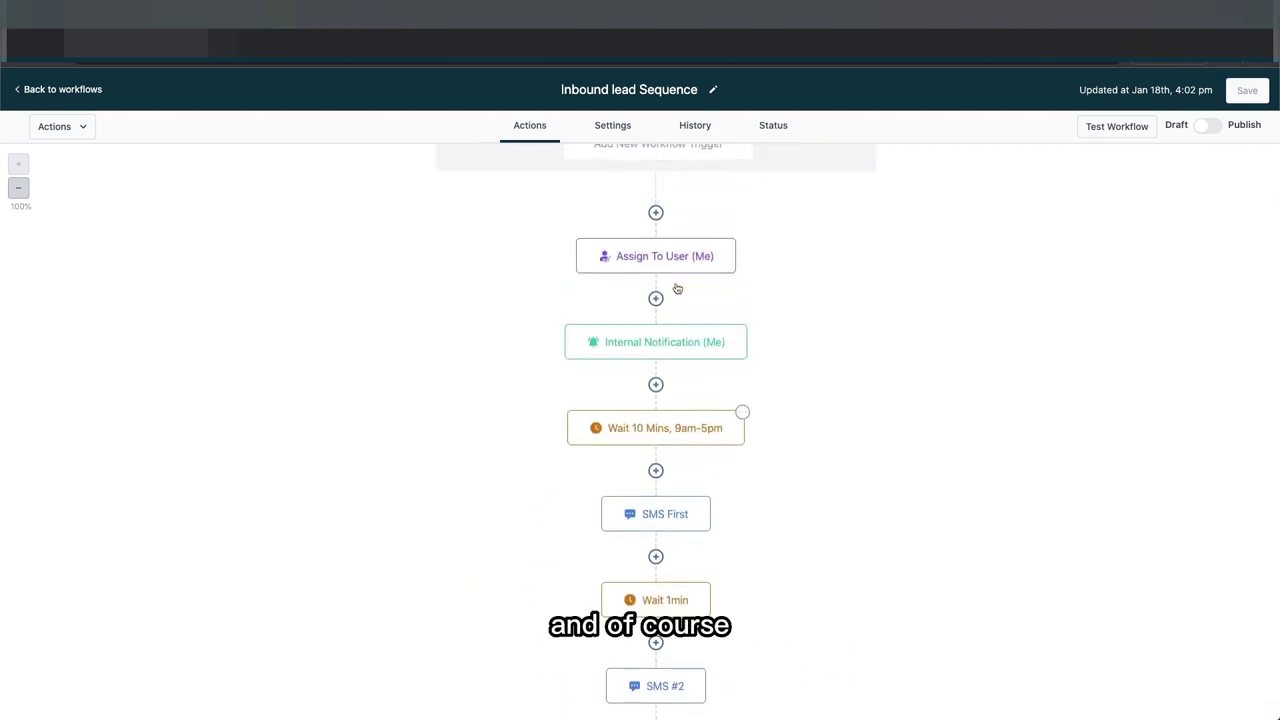
scroll(677, 289, up, 2)
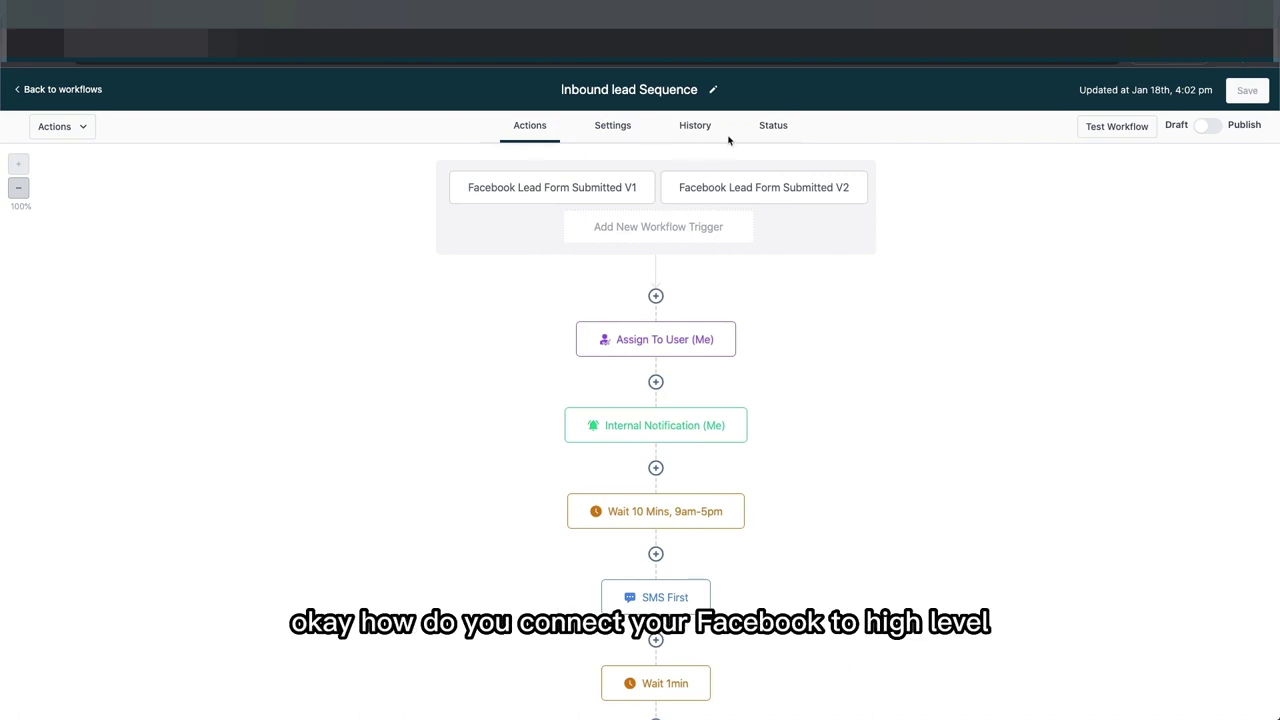
scroll(760, 240, down, 12)
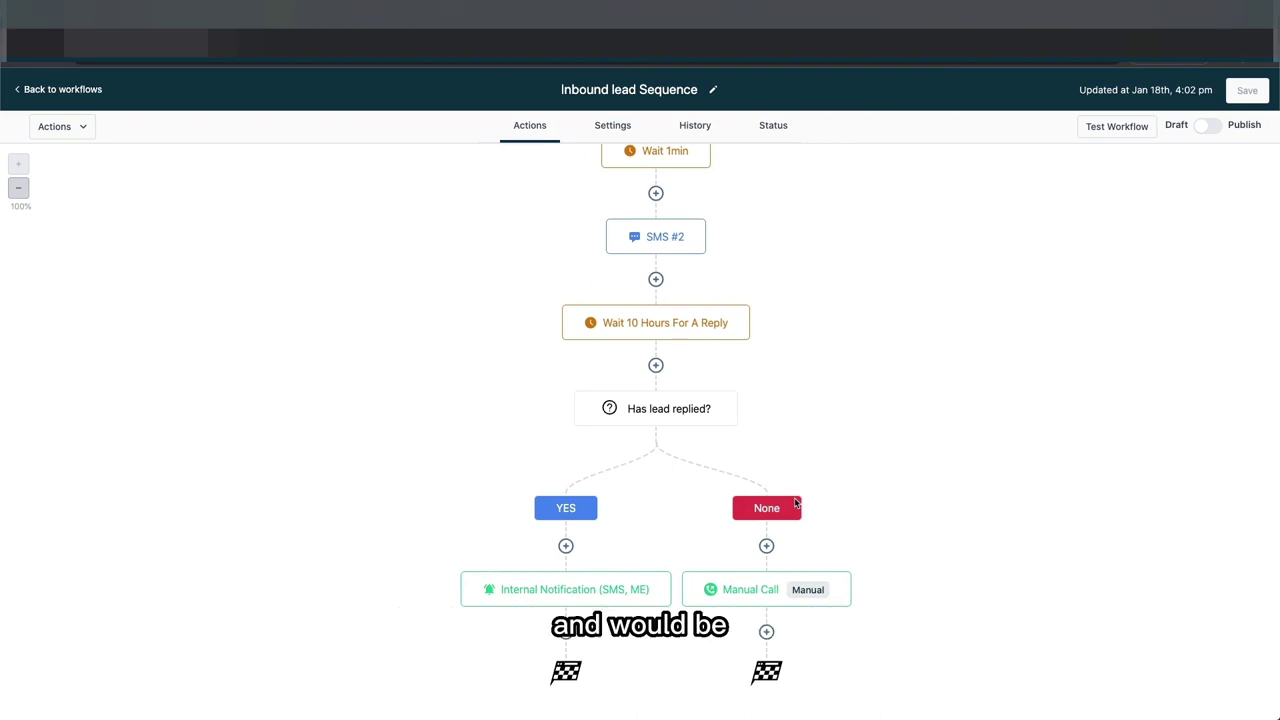
scroll(725, 251, up, 3)
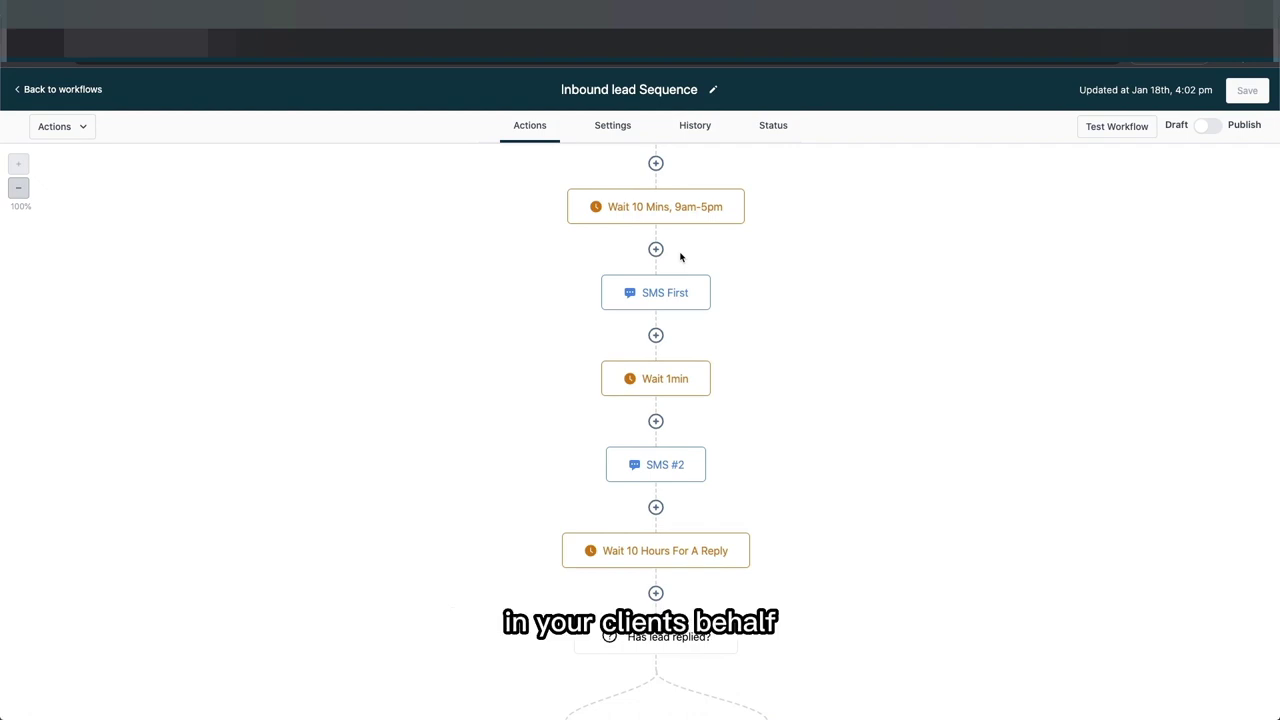
scroll(673, 331, up, 1)
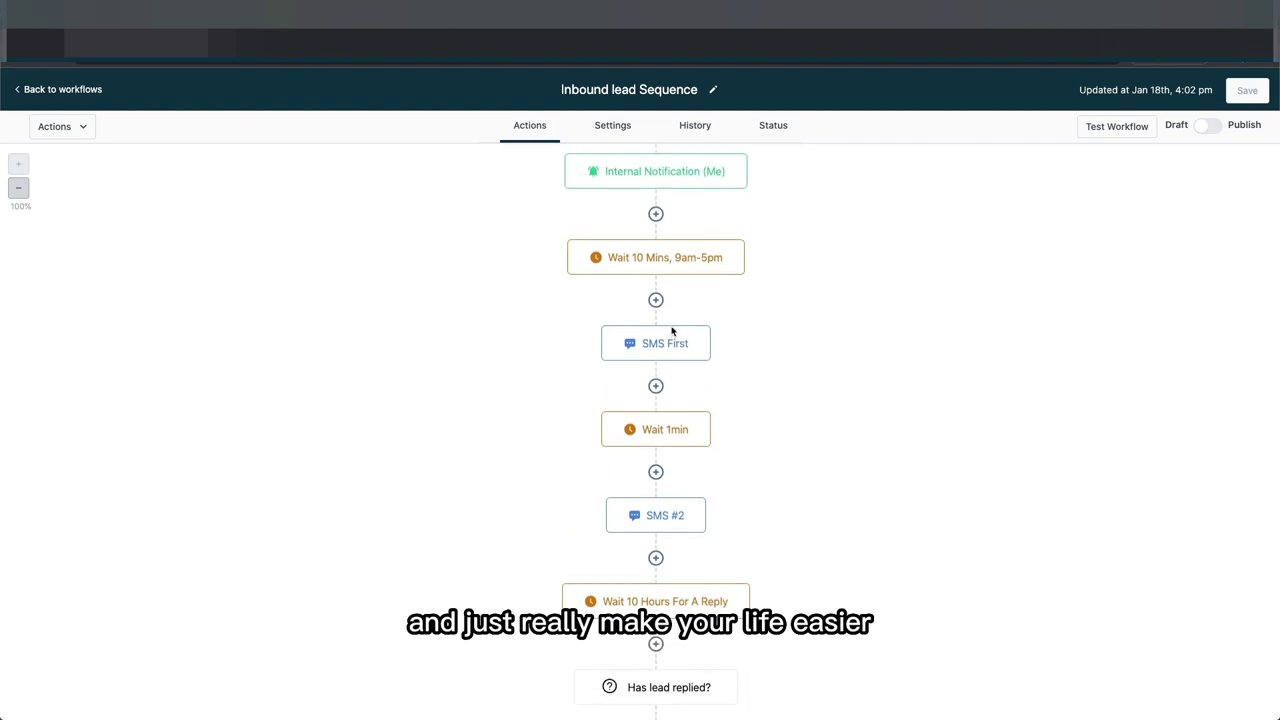